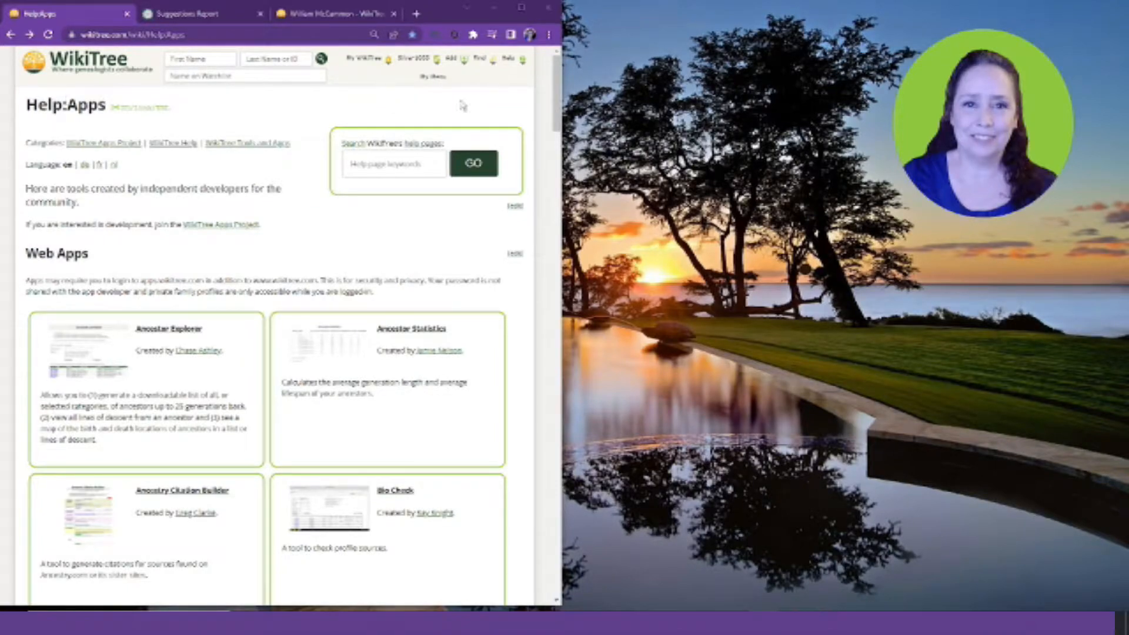
mouse_move(508, 64)
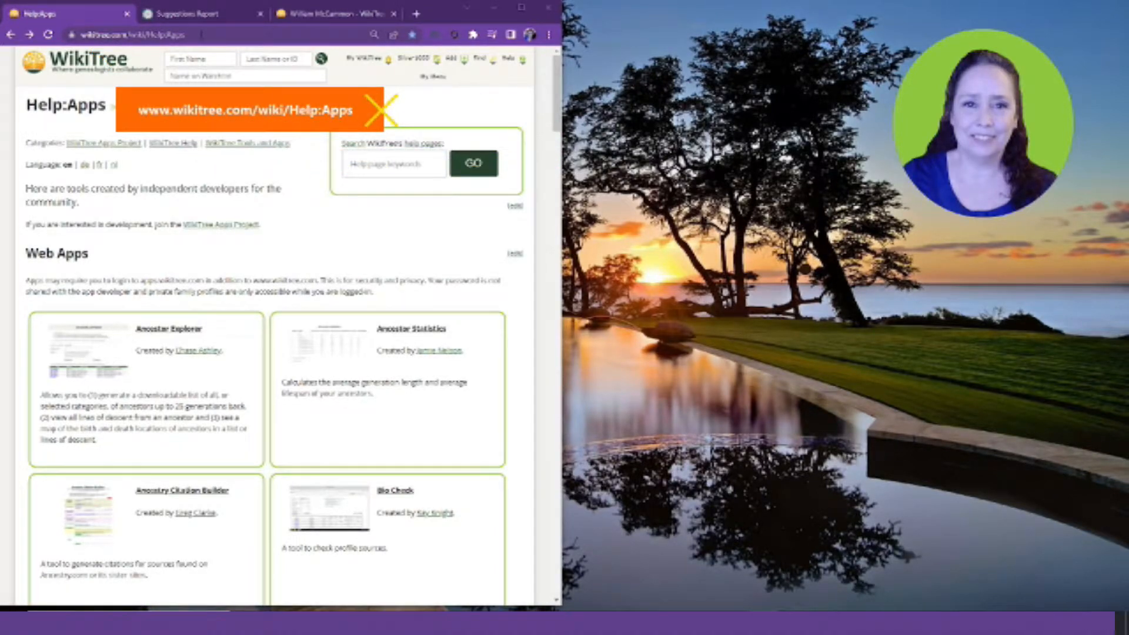
left_click(201, 34)
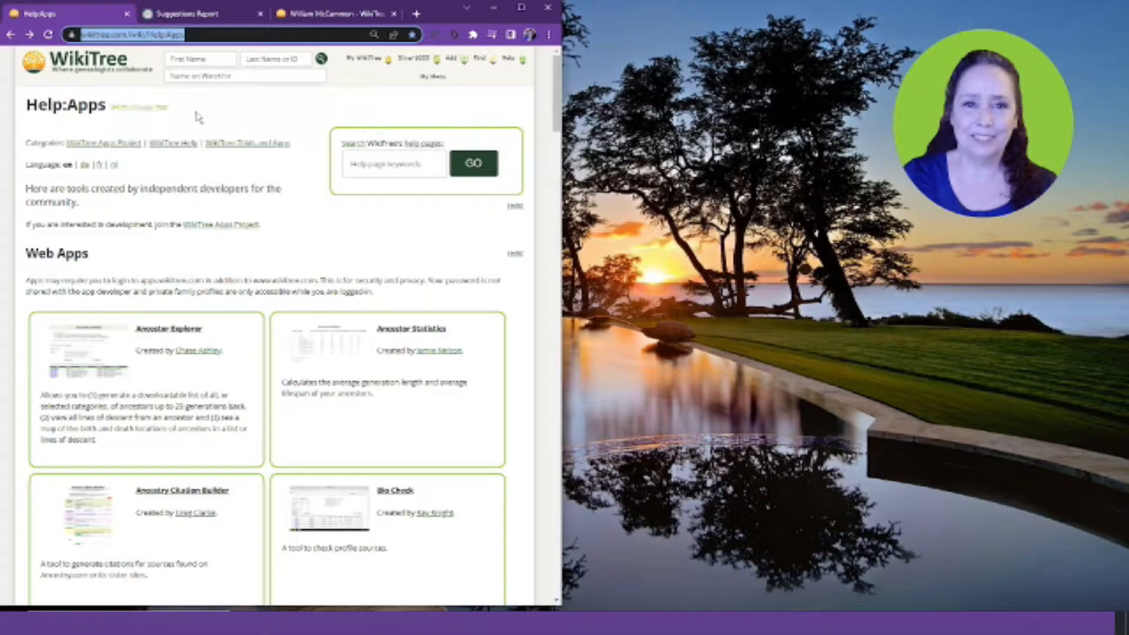
left_click(200, 118)
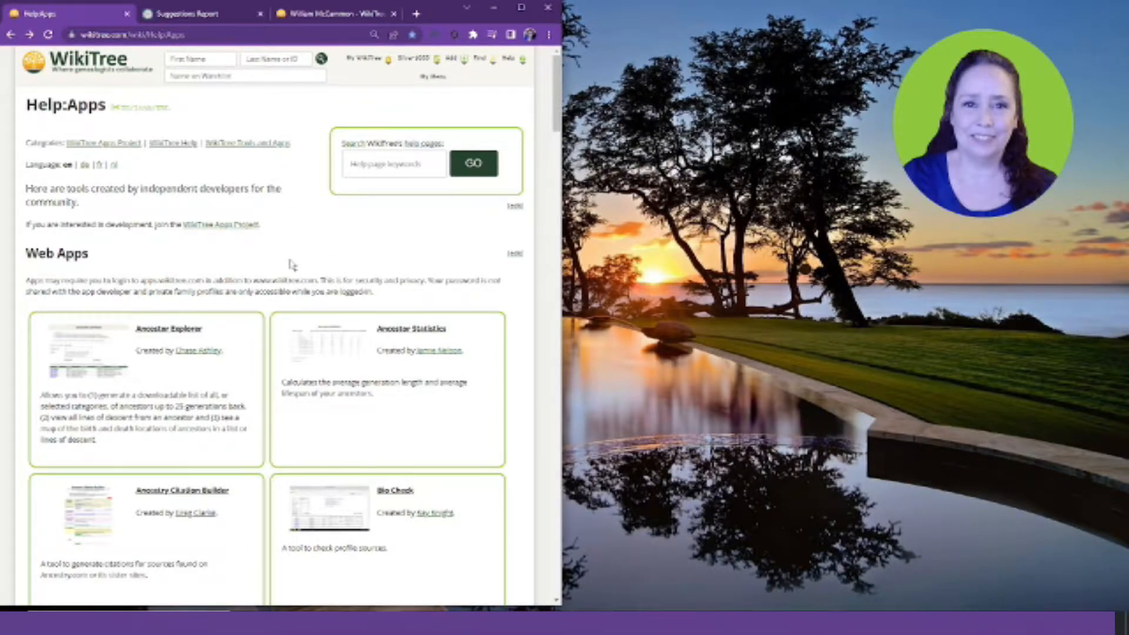
Look through the web apps and browser extensions on the Help:Apps page and open the WikiTree Sourcer page.
scroll(293, 265, "down", 2)
scroll(247, 261, "down", 3)
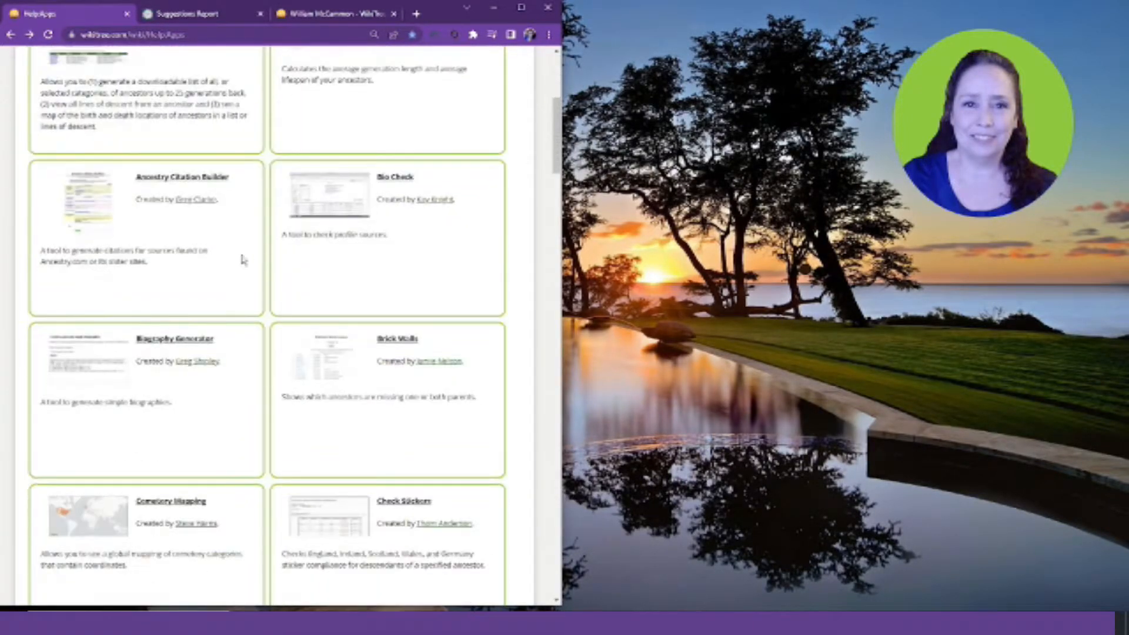
scroll(240, 297, "down", 2)
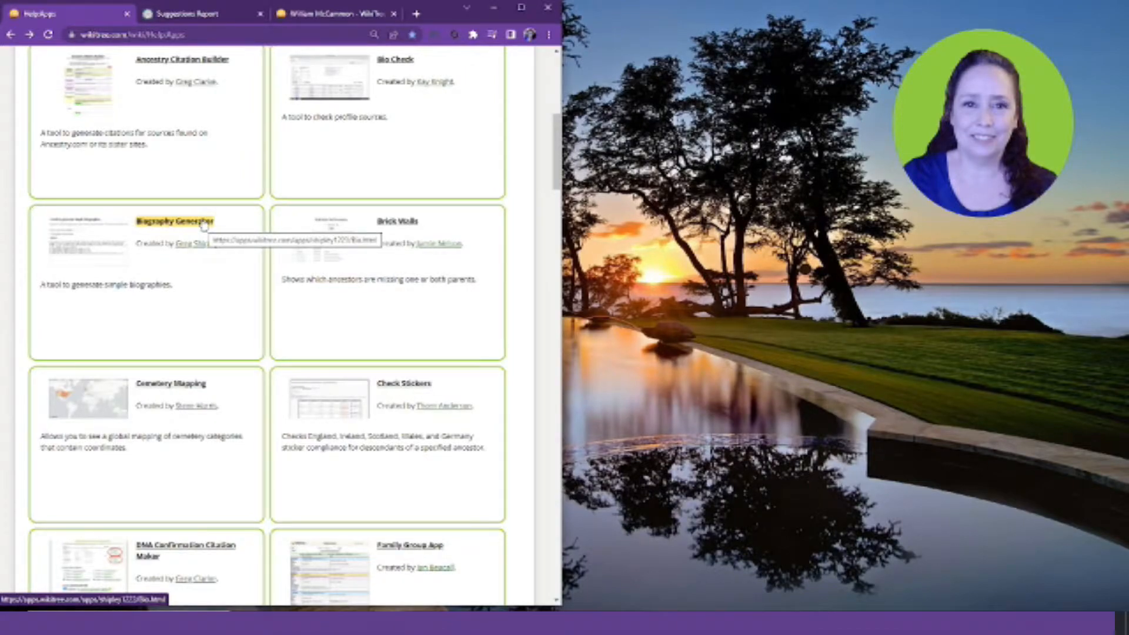
scroll(241, 235, "down", 10)
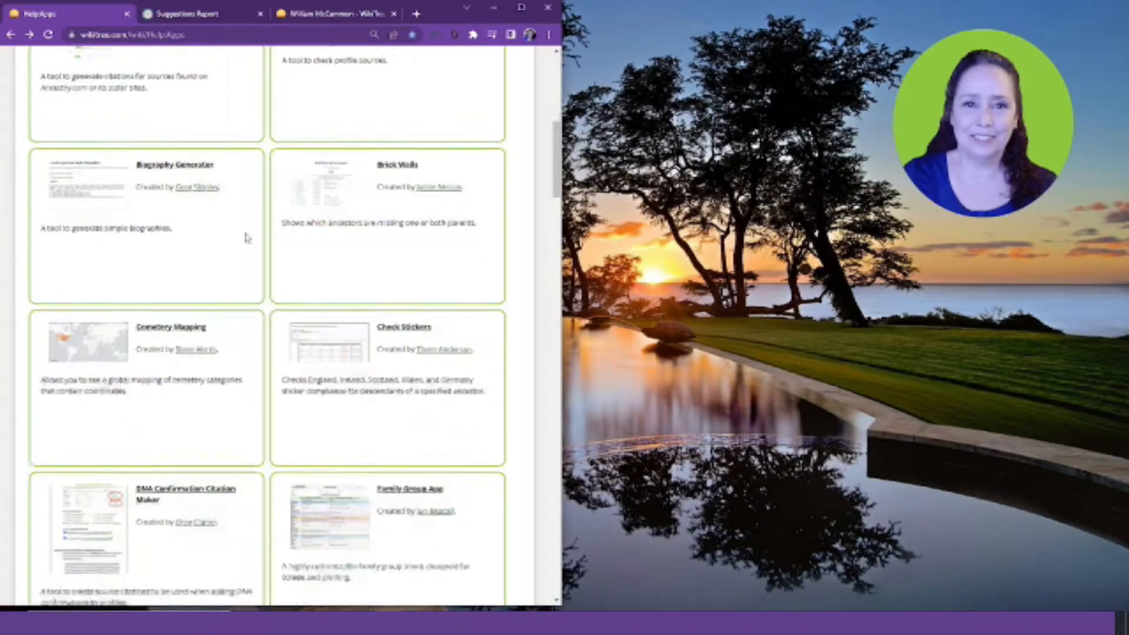
scroll(236, 251, "down", 10)
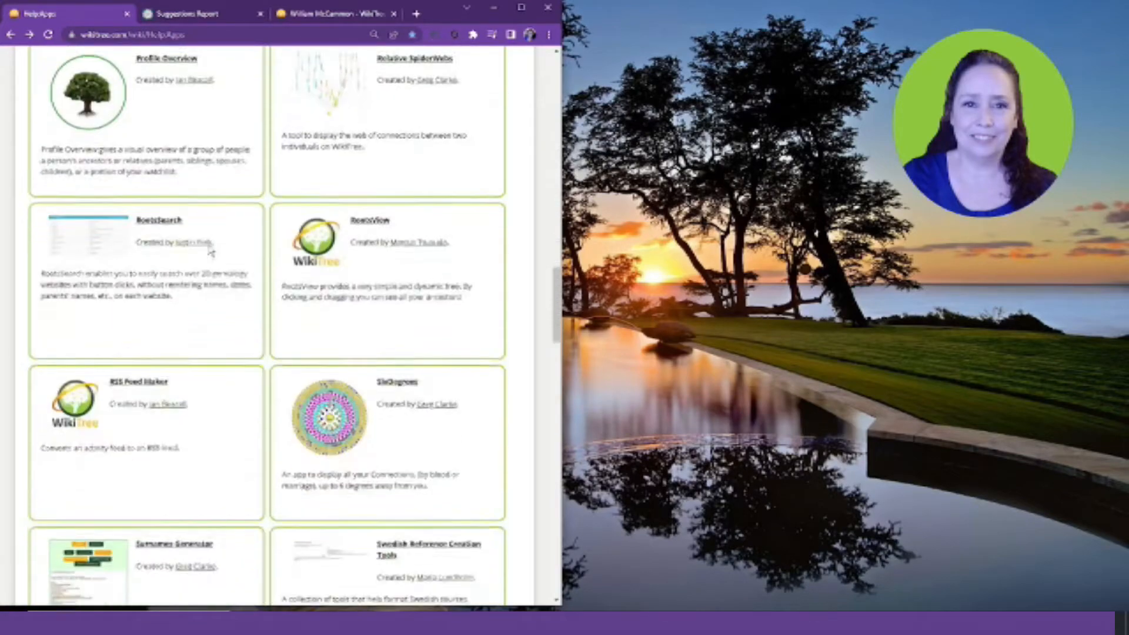
scroll(205, 254, "down", 4)
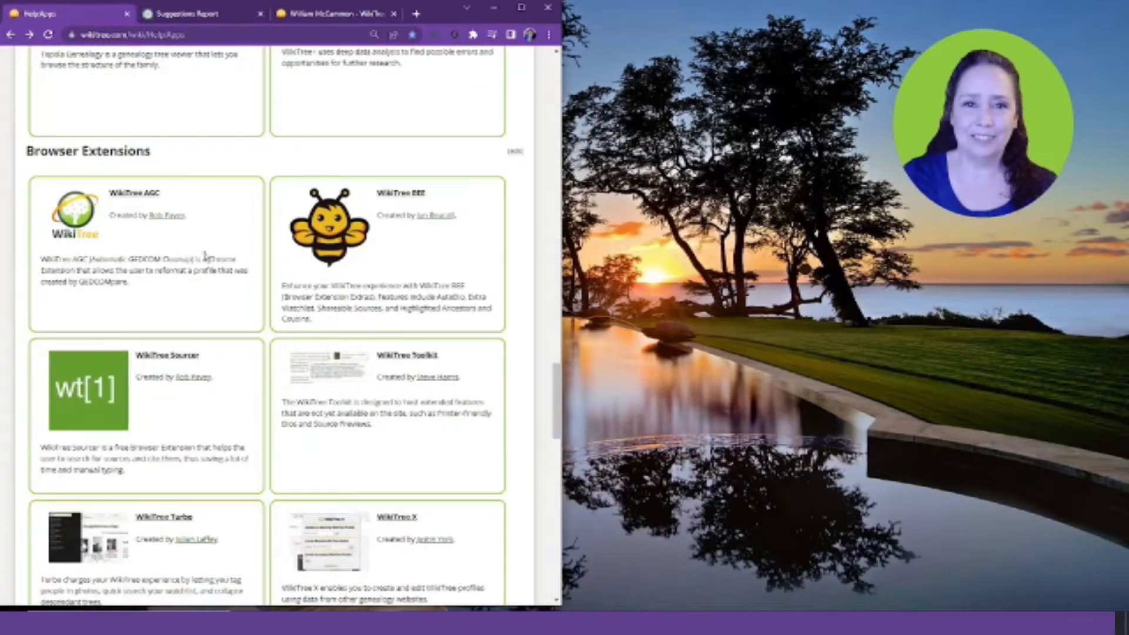
scroll(205, 254, "down", 1)
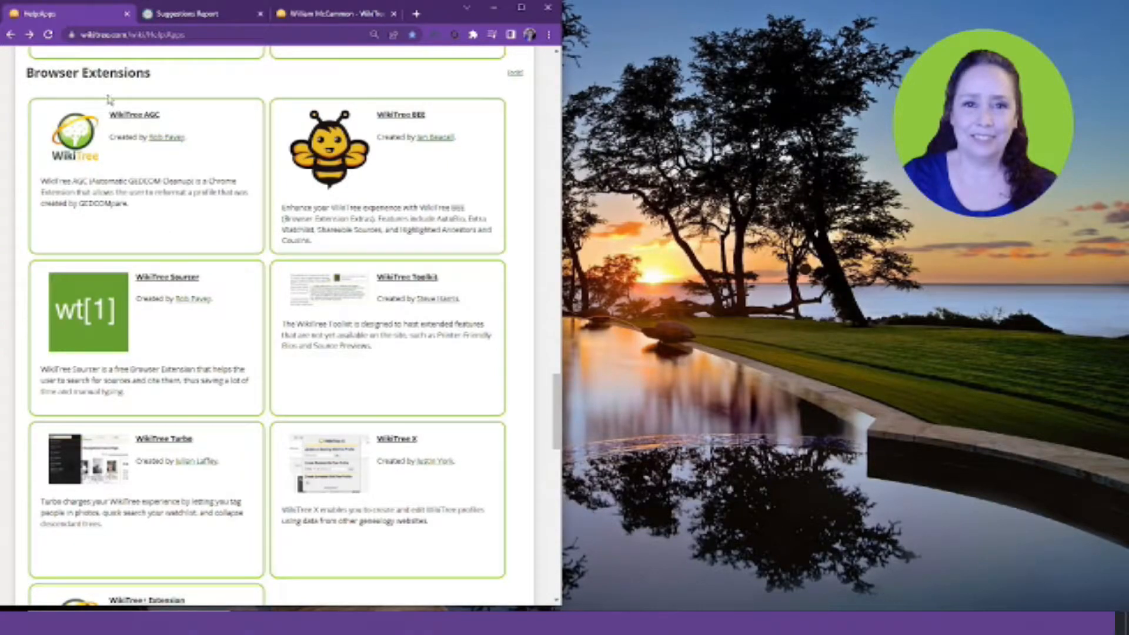
left_click(166, 279)
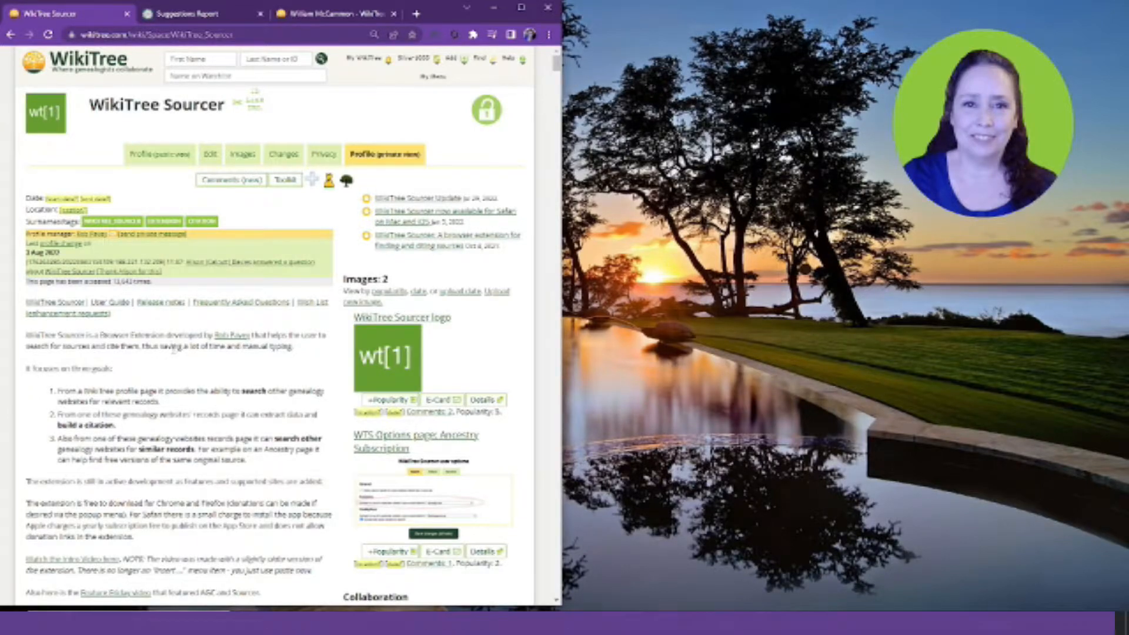
Read WikiTree Sourcer's goals and its installation instructions for the different browsers.
scroll(170, 353, "down", 2)
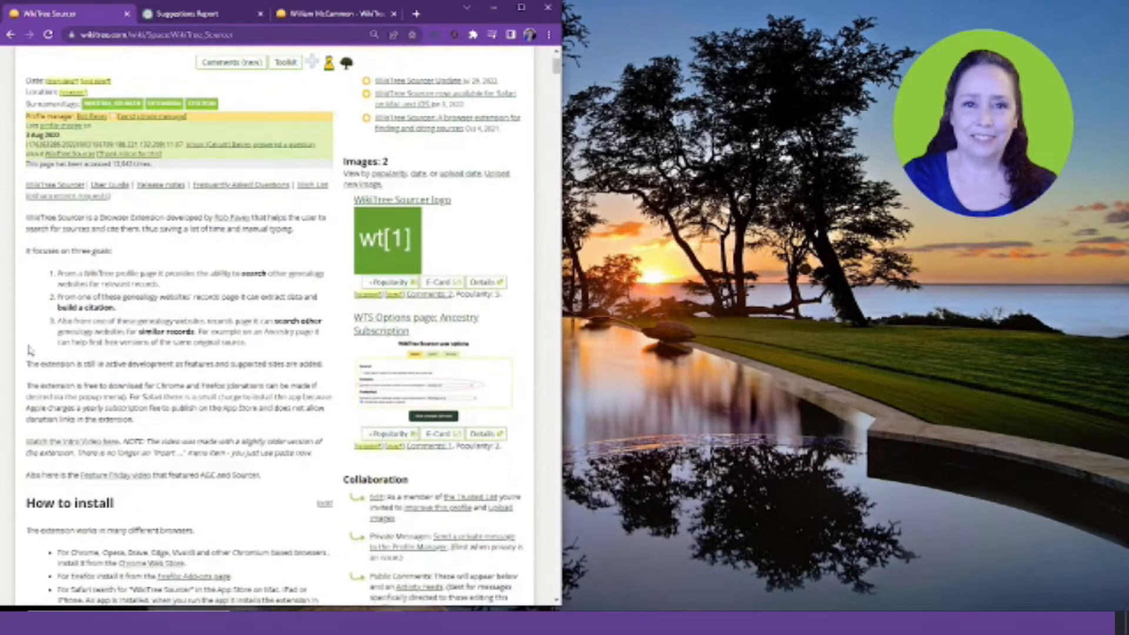
scroll(47, 321, "down", 3)
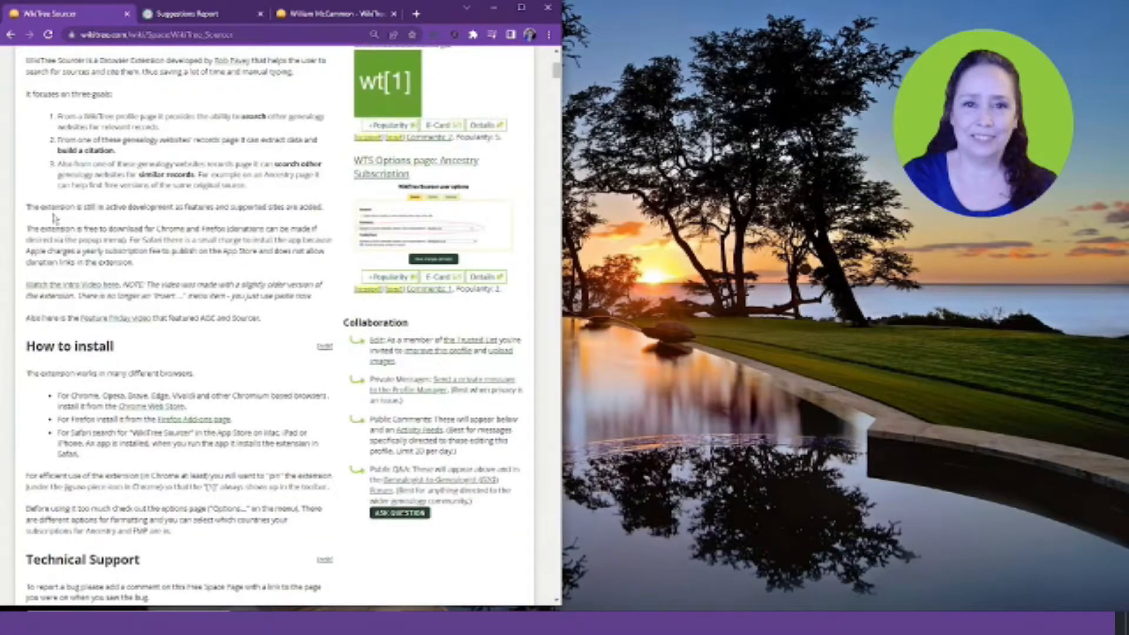
scroll(44, 198, "down", 3)
scroll(44, 199, "down", 2)
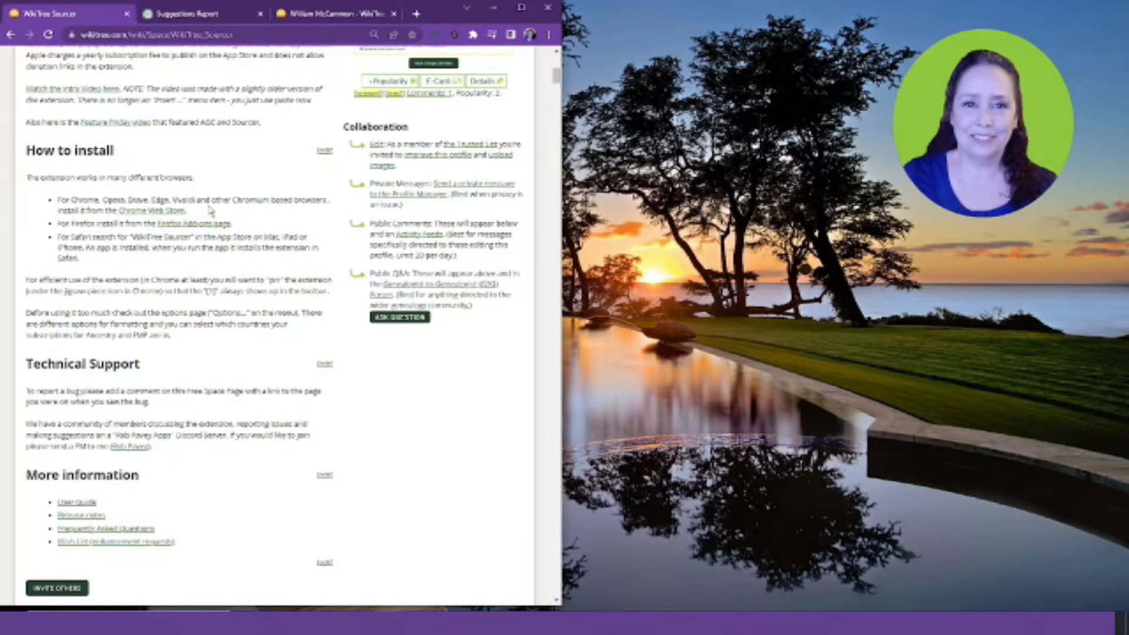
scroll(191, 187, "up", 5)
scroll(191, 187, "up", 3)
View the Suggestions Report, switch to the open ancestor profile and check WikiTree Sourcer's pin setting among the browser extensions.
left_click(190, 16)
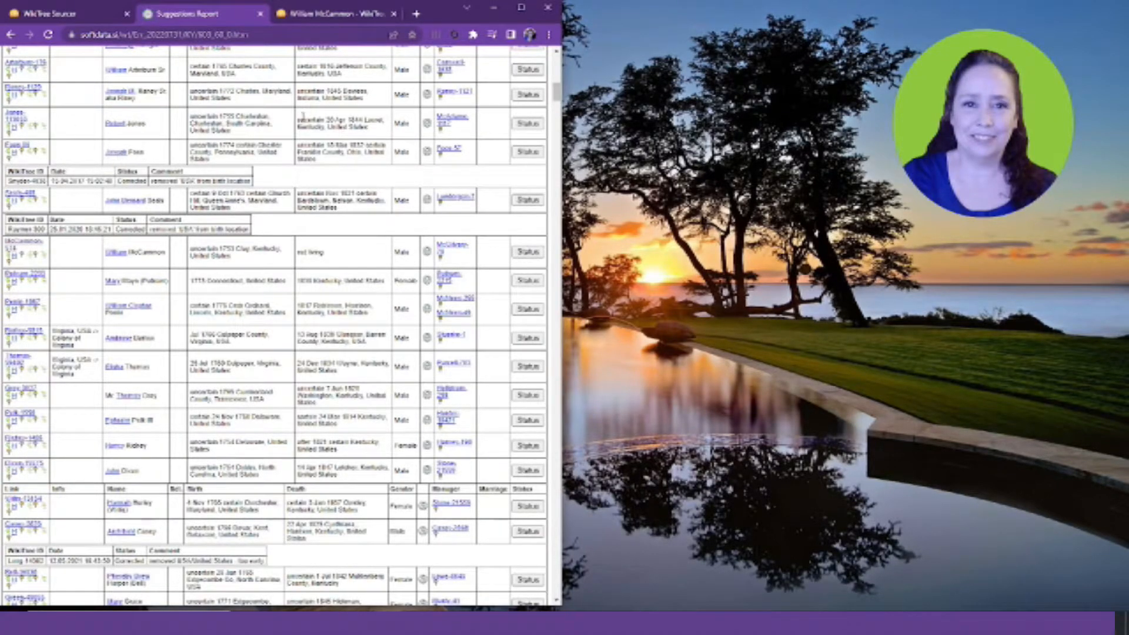
left_click(329, 15)
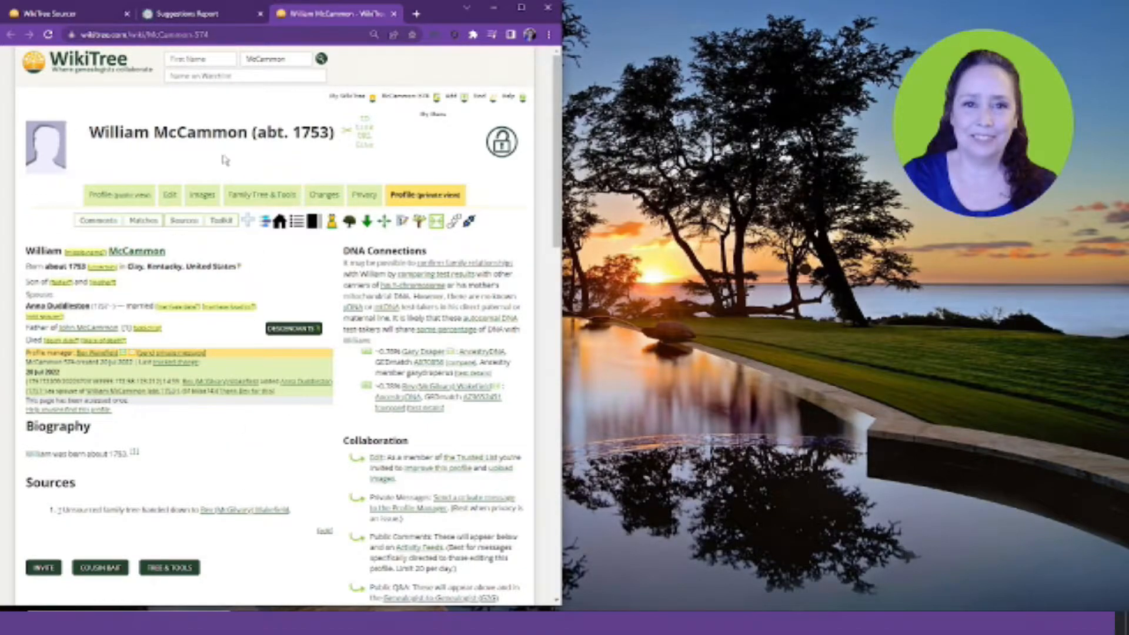
left_click(436, 37)
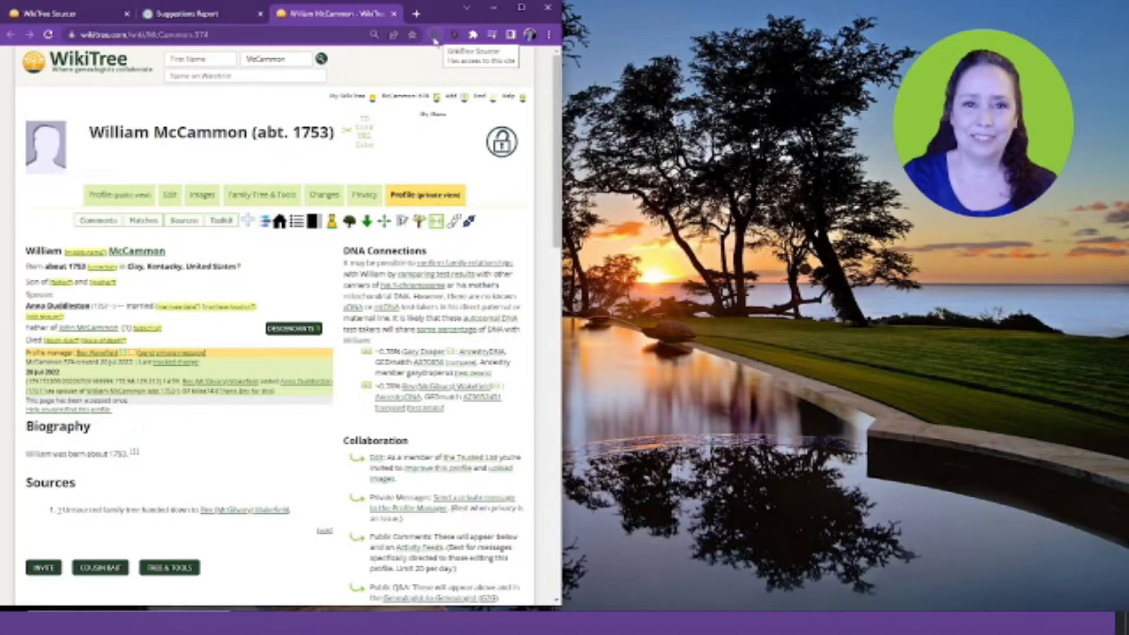
left_click(473, 36)
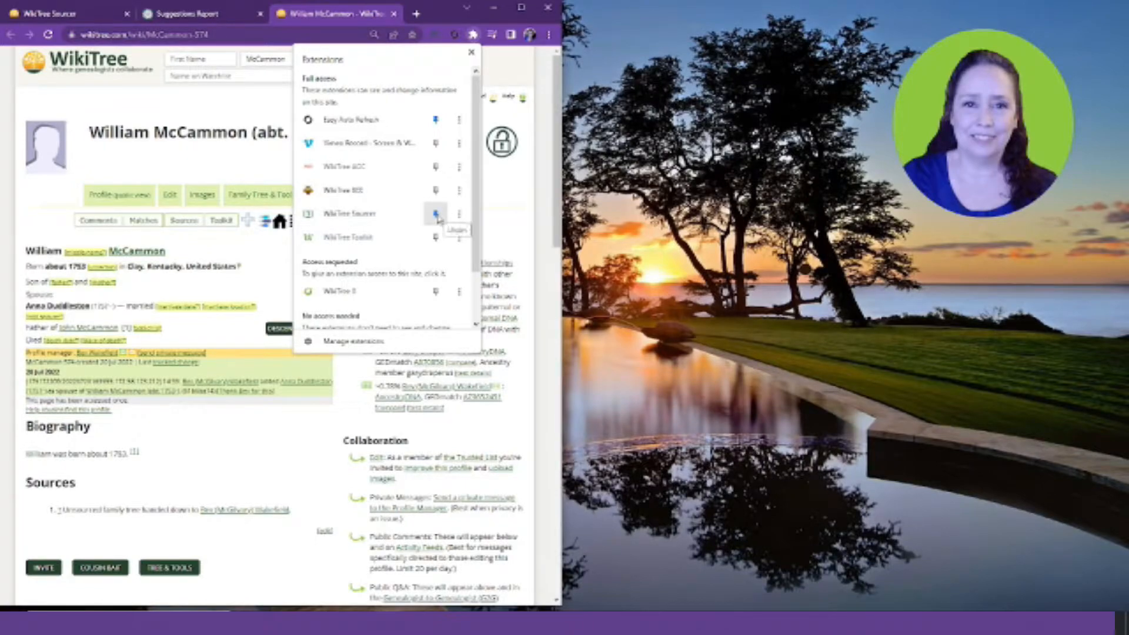
left_click(263, 111)
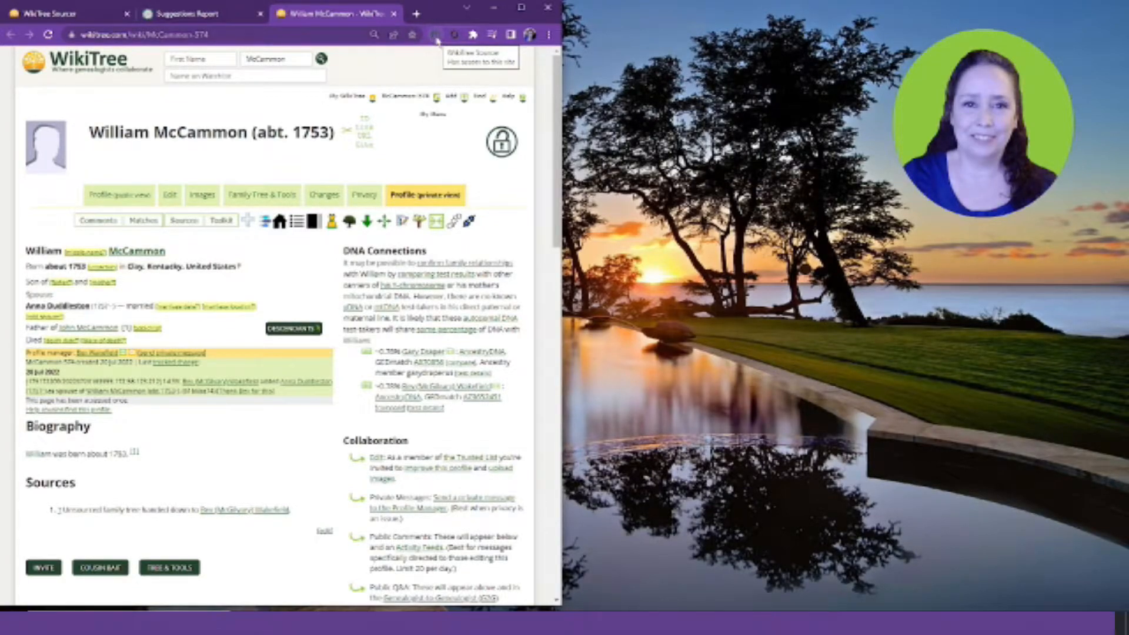
Search FamilySearch for the profile's person with WikiTree Sourcer, move the results to a separate window and close the search form.
left_click(436, 37)
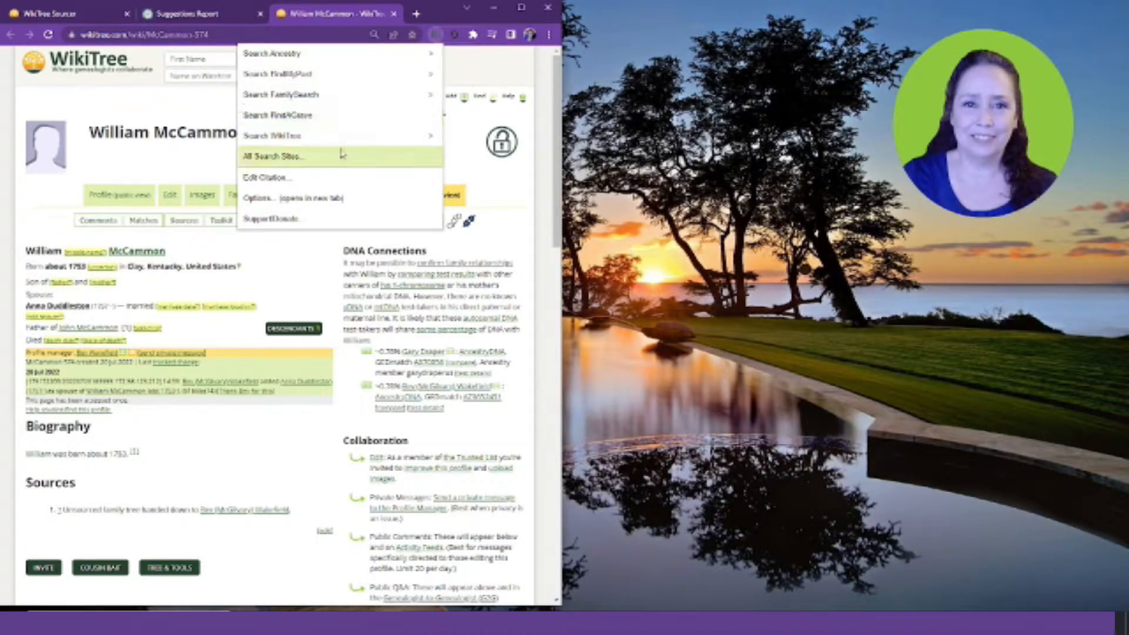
left_click(347, 95)
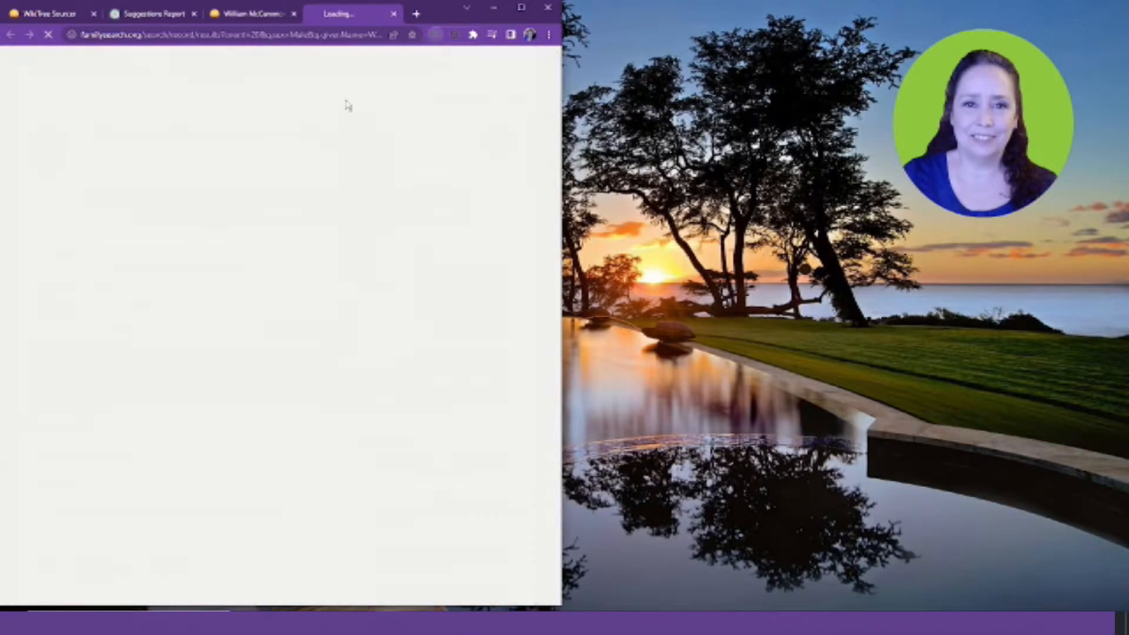
left_click_drag(374, 23, 612, 22)
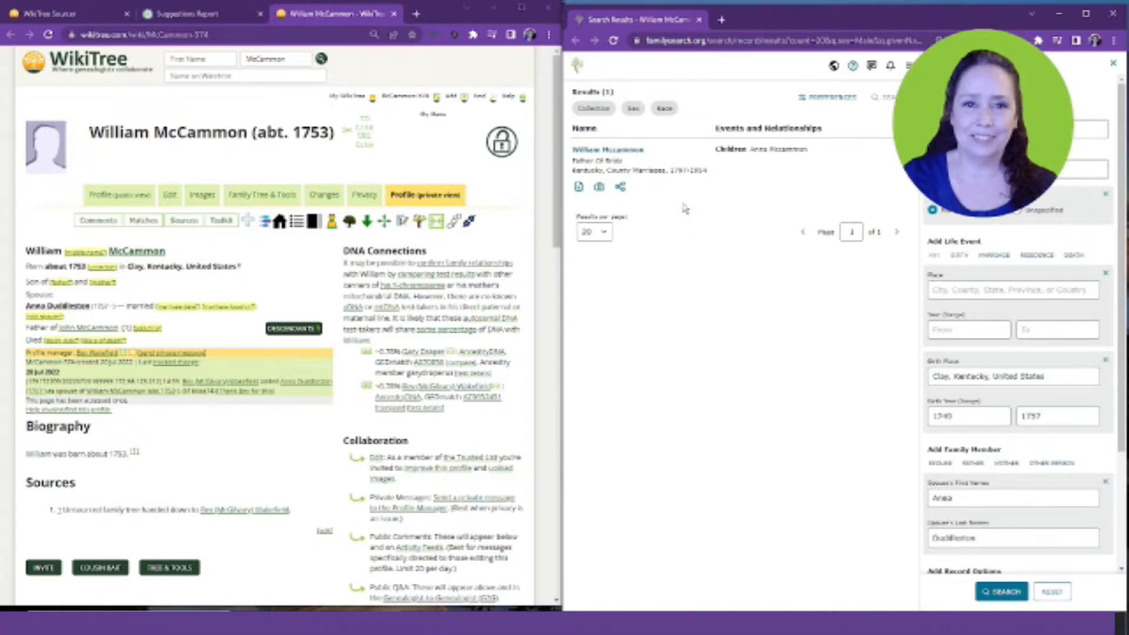
left_click(1114, 65)
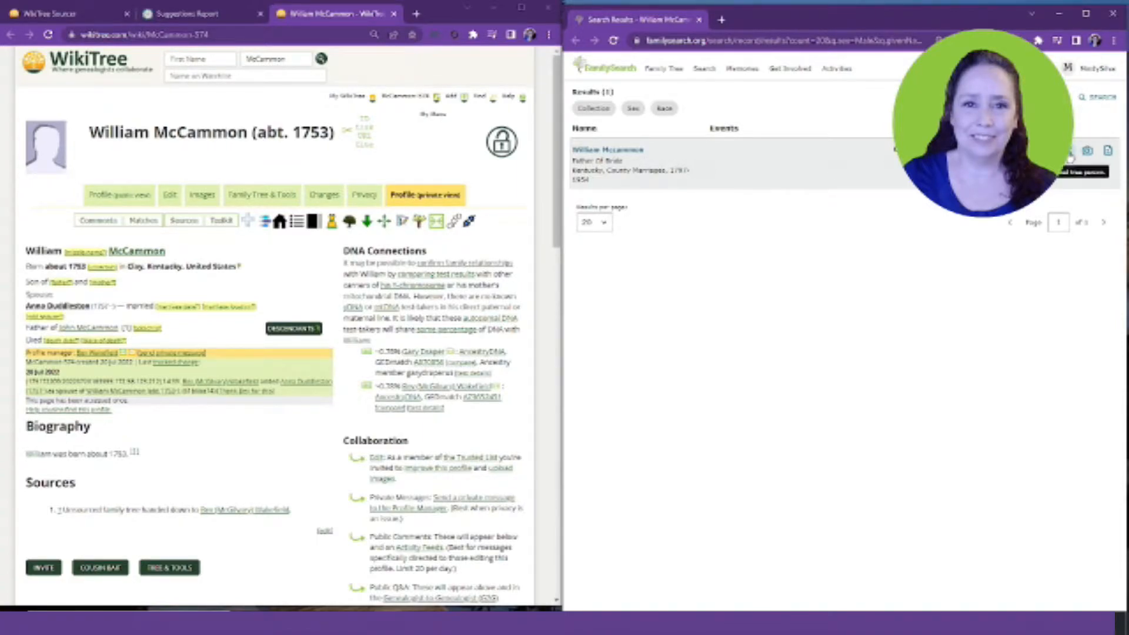
Open the Family Tree person attached to the marriage result and review the vitals and family members.
left_click(1069, 154)
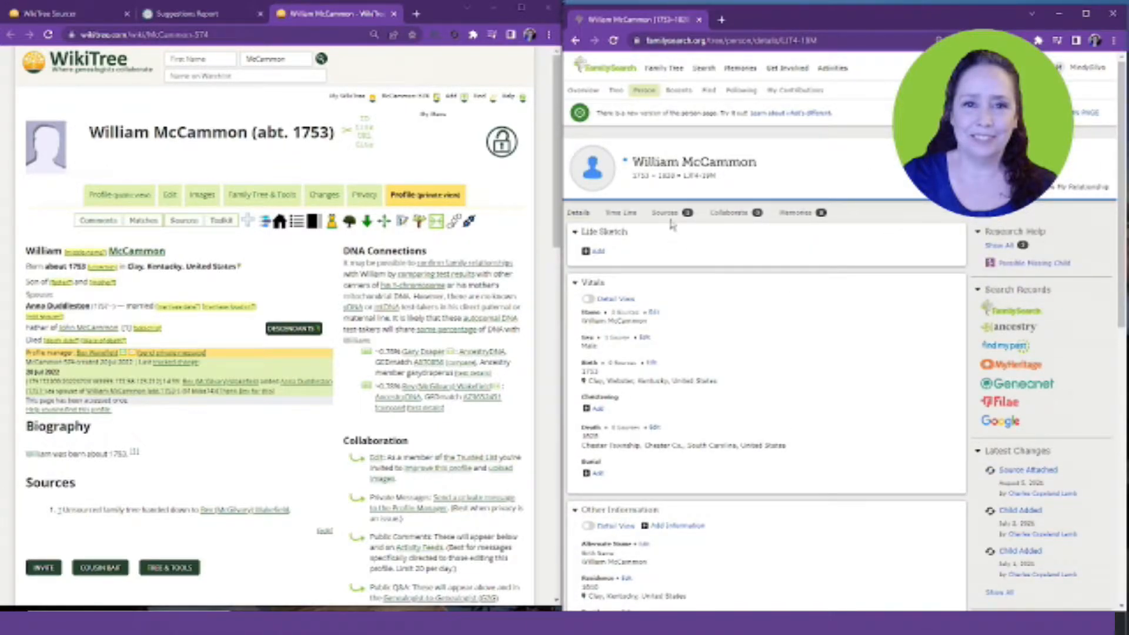
scroll(764, 288, "down", 3)
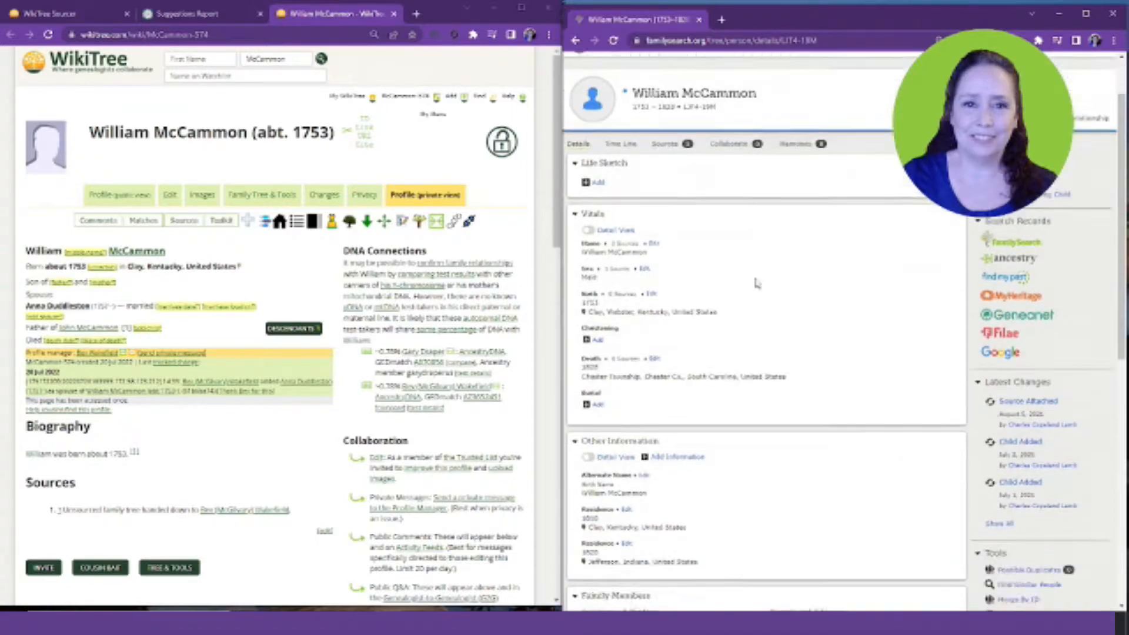
scroll(739, 238, "down", 3)
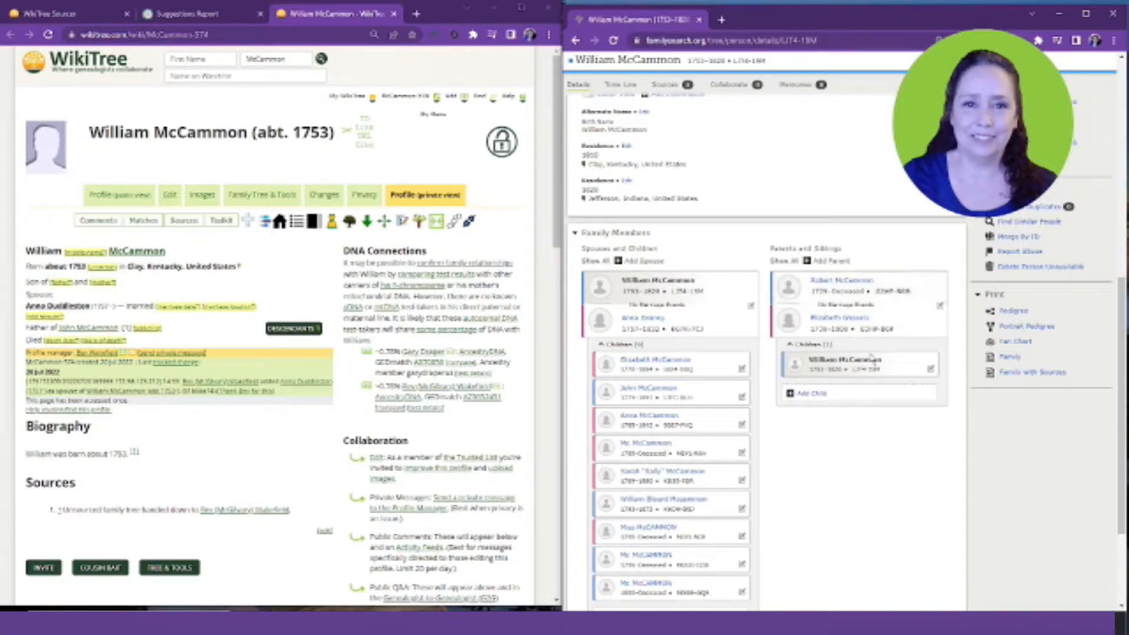
scroll(716, 272, "down", 2)
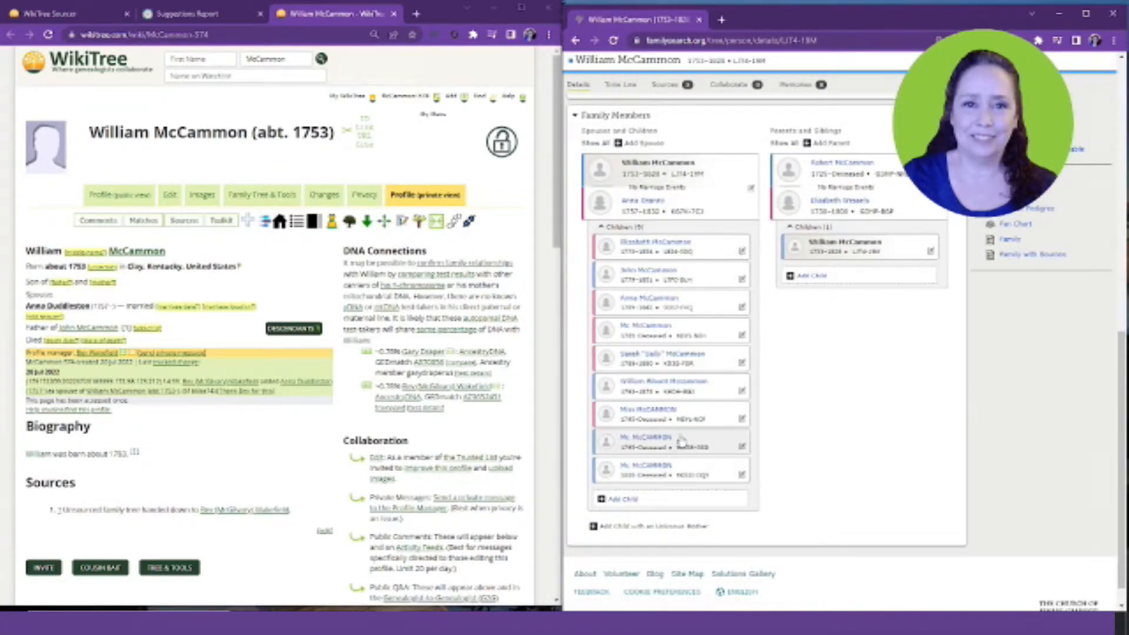
Review the person's attached 1810 Kentucky County Marriages source and open its linked FamilySearch record.
scroll(679, 435, "up", 10)
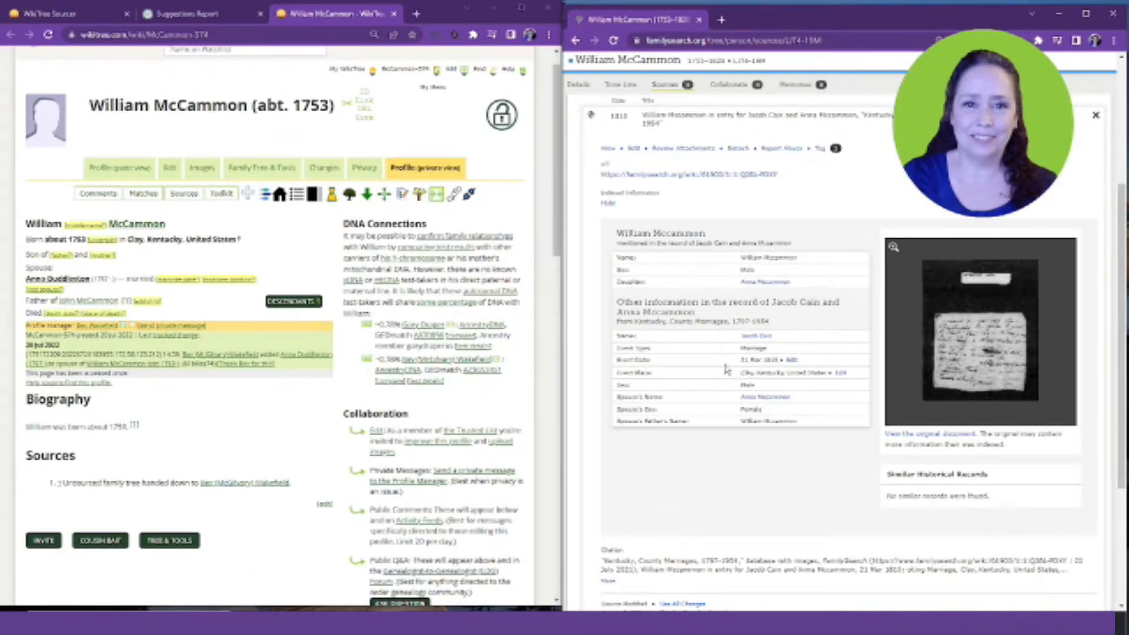
scroll(709, 259, "up", 1)
scroll(709, 258, "down", 1)
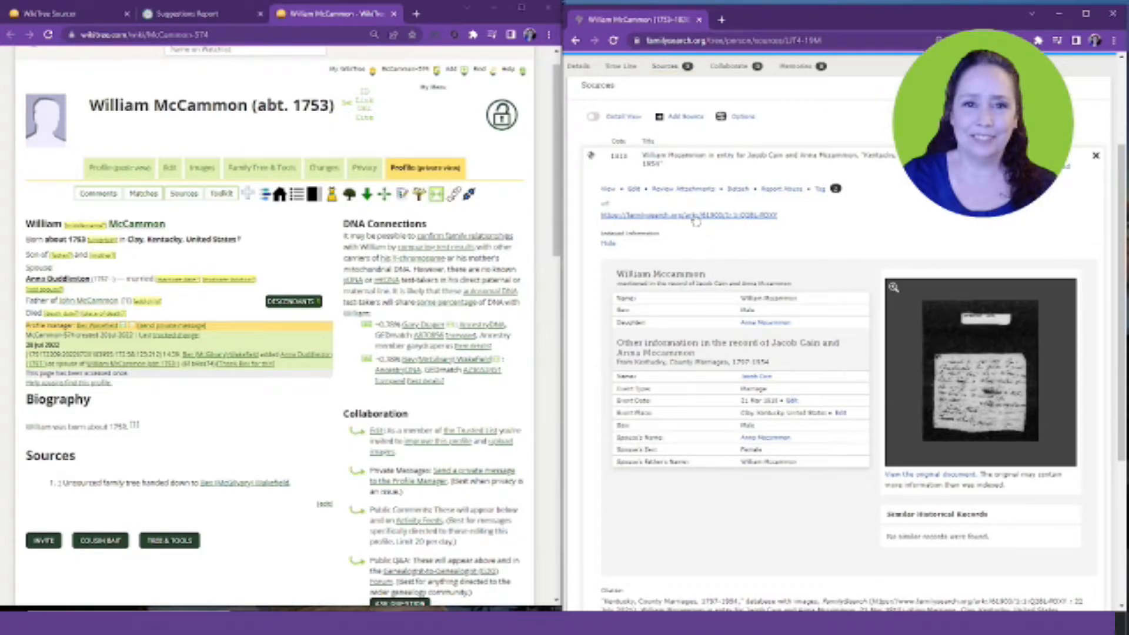
left_click(695, 216)
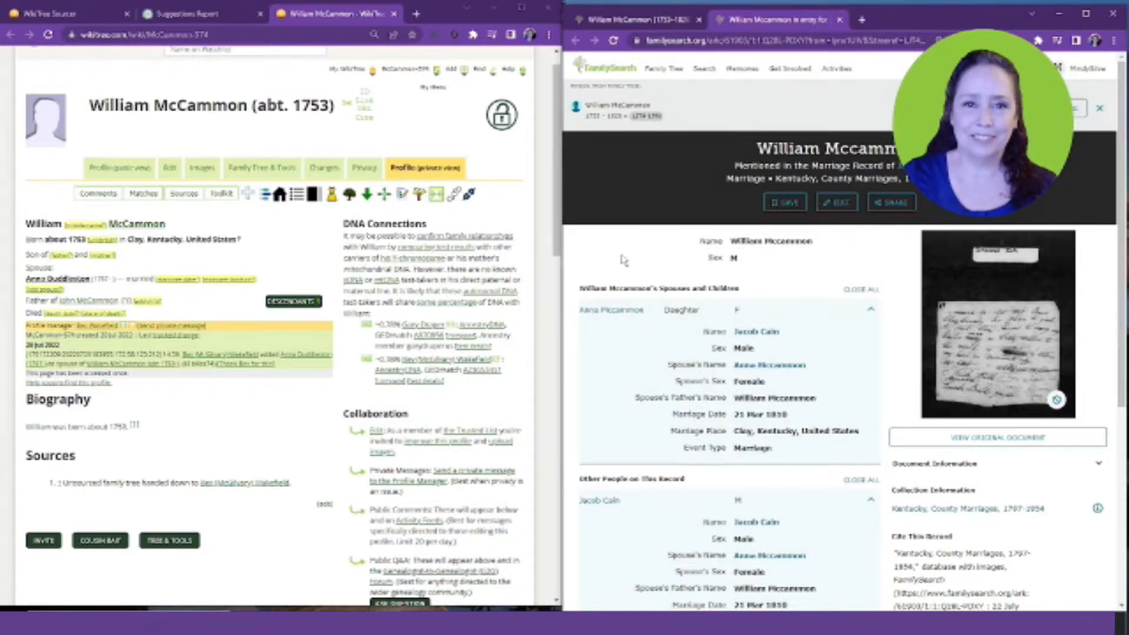
Copy the citation of the Kentucky County Marriages record.
scroll(621, 260, "down", 1)
scroll(611, 220, "down", 2)
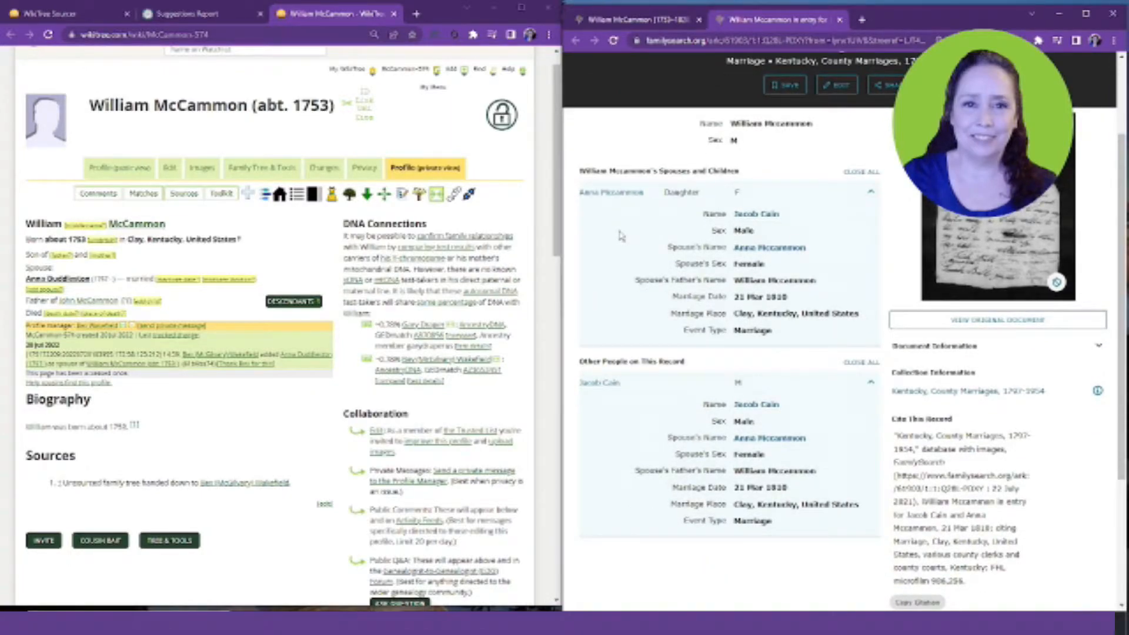
scroll(622, 236, "down", 3)
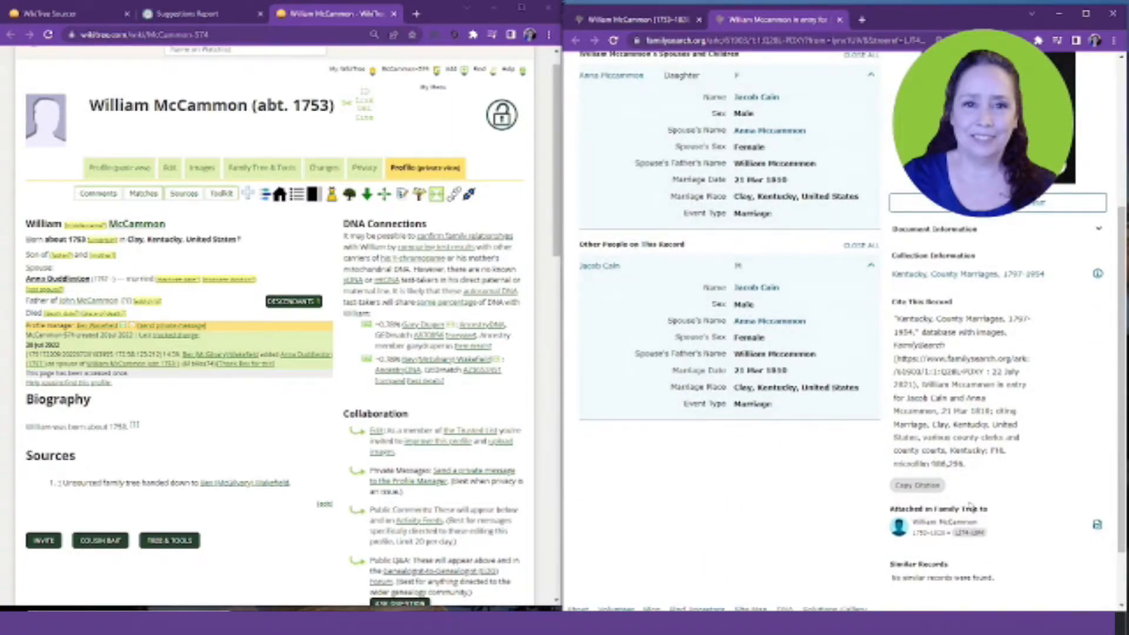
left_click(928, 491)
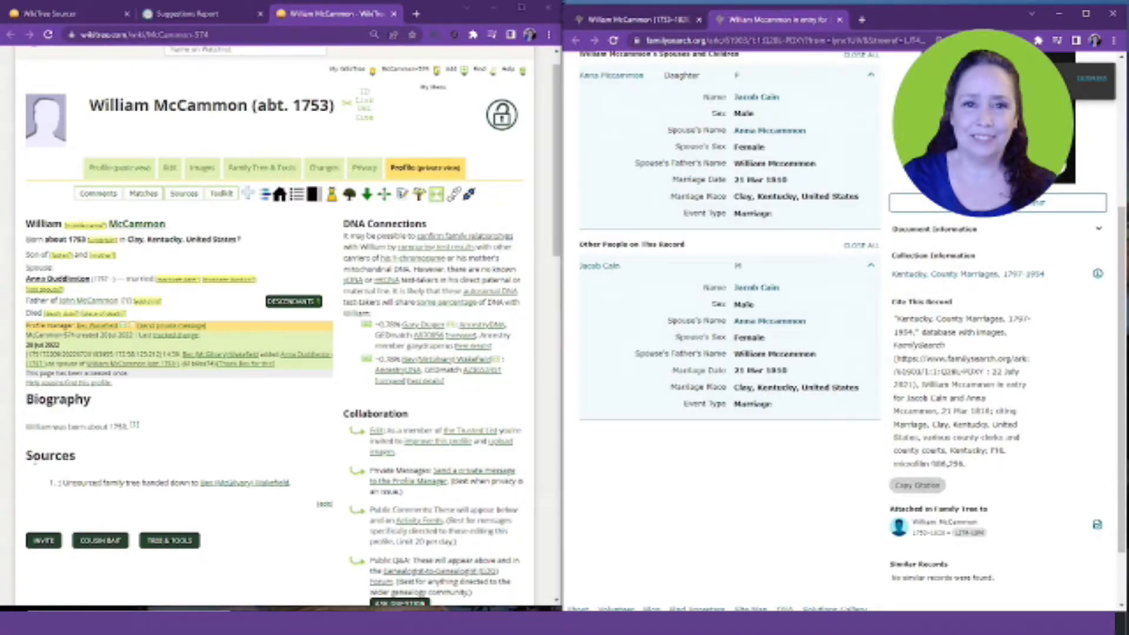
Open the WikiTree profile for editing and paste the copied marriage citation as a bulleted source below the references tag.
left_click(168, 169)
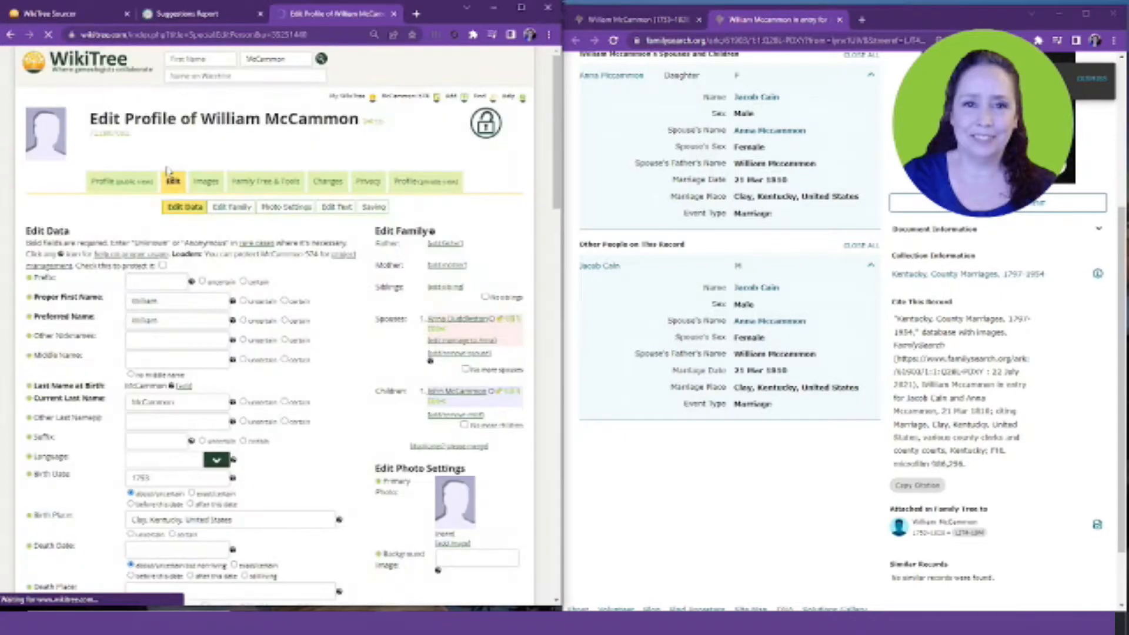
scroll(345, 269, "down", 8)
scroll(346, 270, "down", 3)
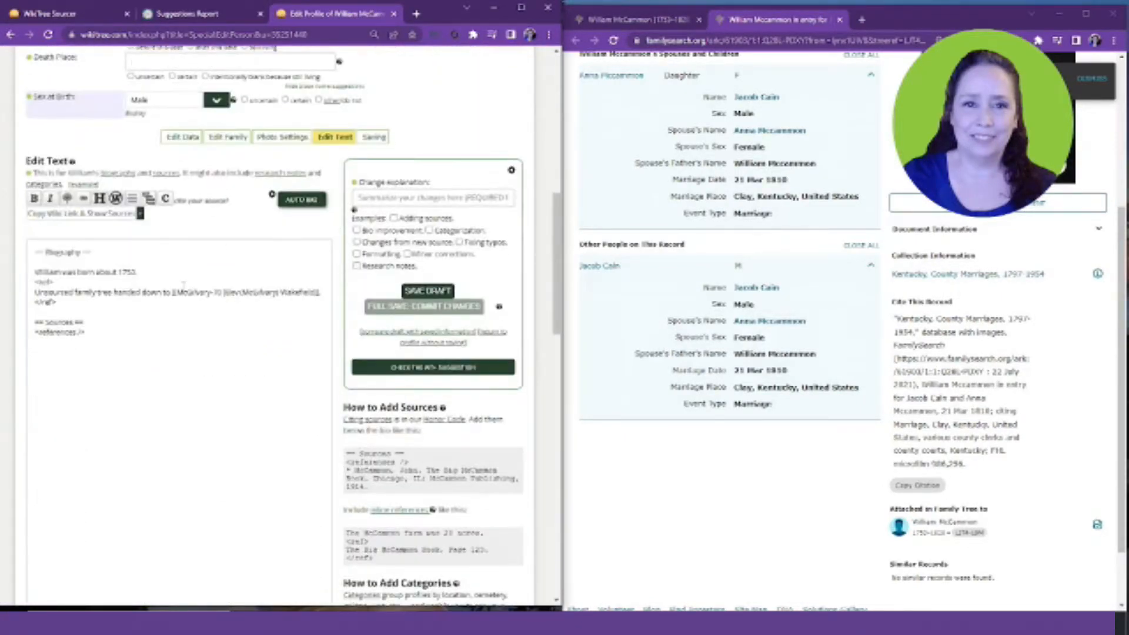
left_click(103, 329)
key("Return")
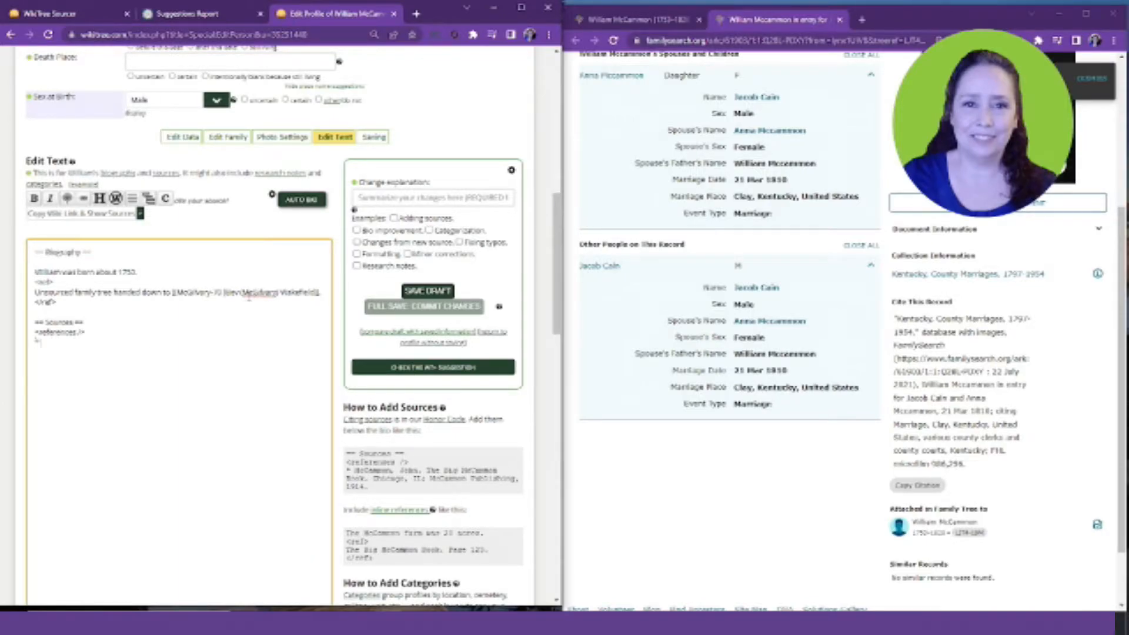
type("*")
key("ctrl+v")
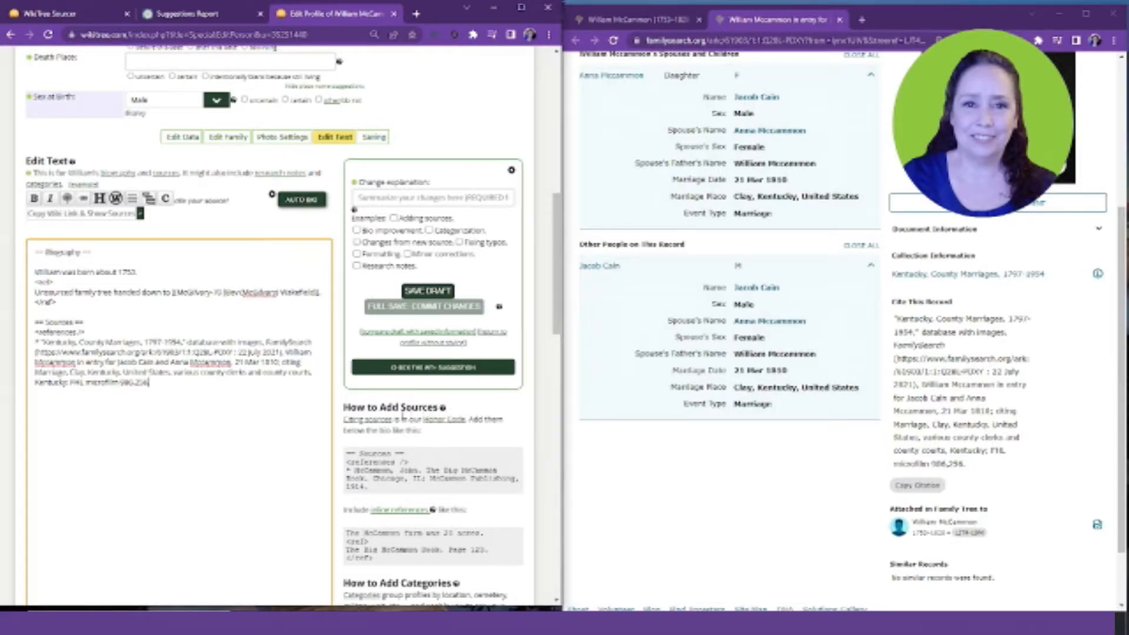
Cut the pasted citation and delete the unsourced family tree reference and the extra blank line from the biography.
left_click_drag(167, 383, 11, 344)
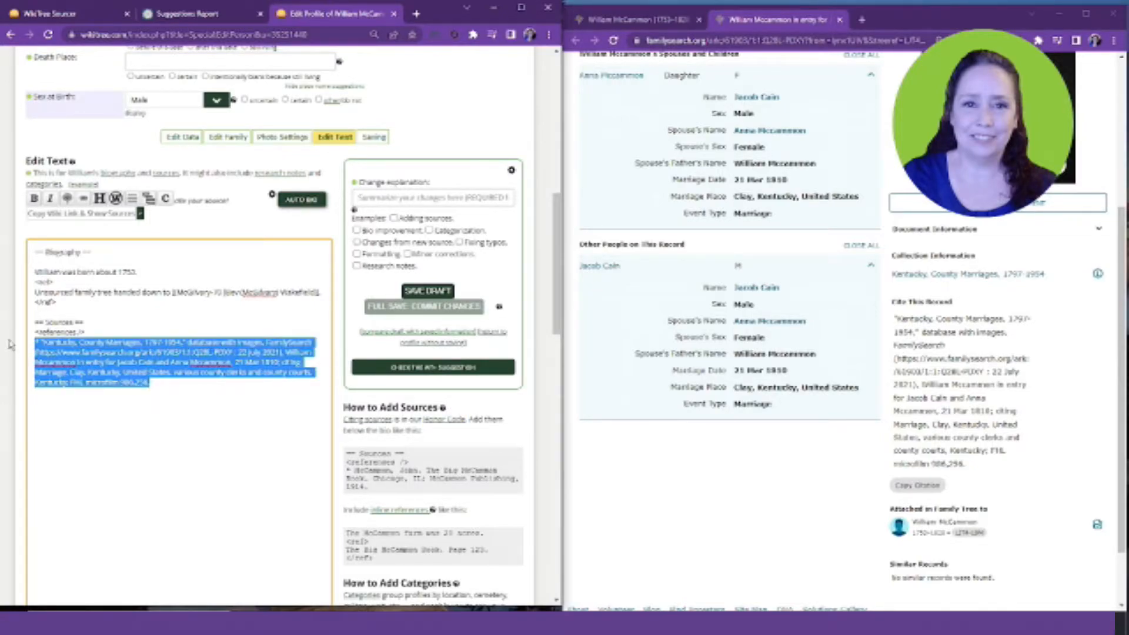
key("ctrl+x")
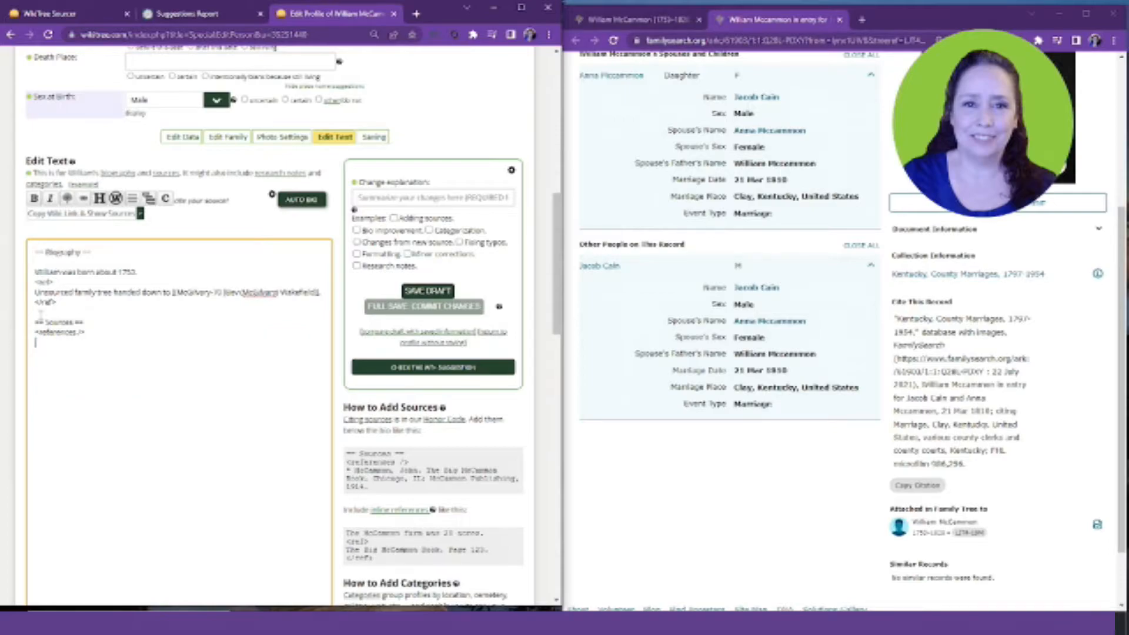
left_click(59, 303)
left_click_drag(59, 303, 31, 283)
key("BackSpace")
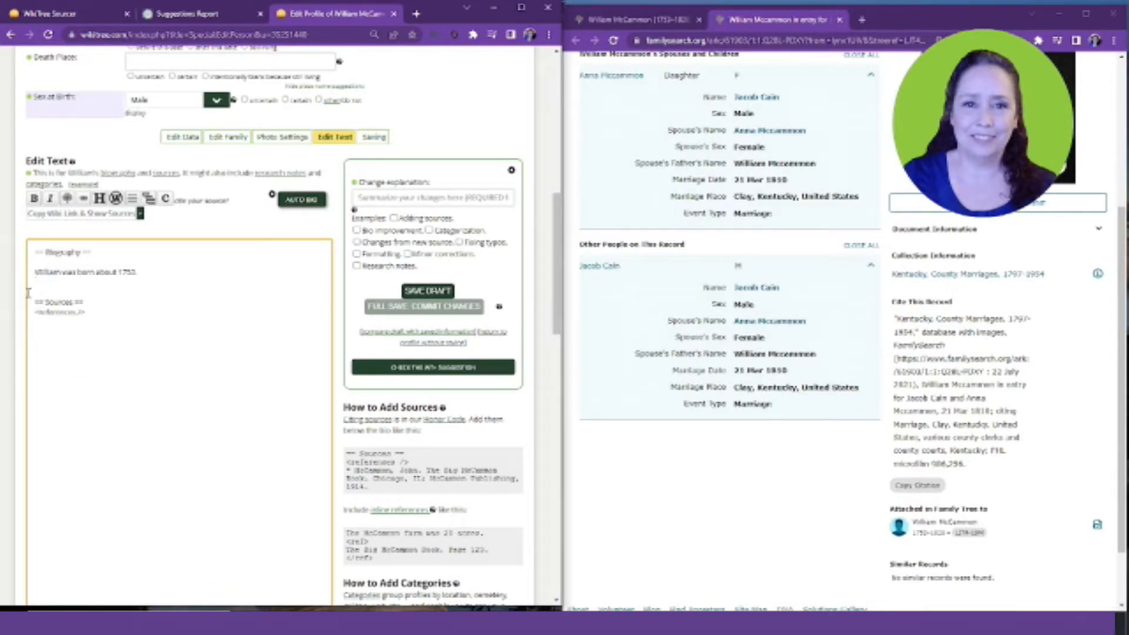
key("BackSpace")
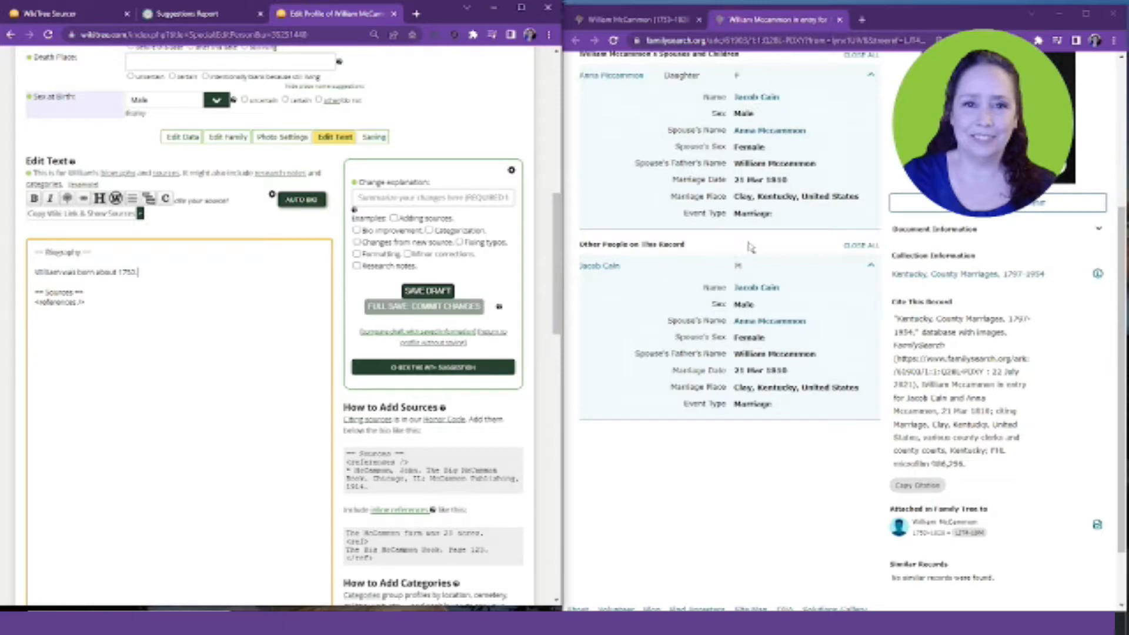
Build a narrative with citation from the 1810 marriage record using WikiTree Sourcer and paste it below the birth sentence.
scroll(840, 224, "up", 3)
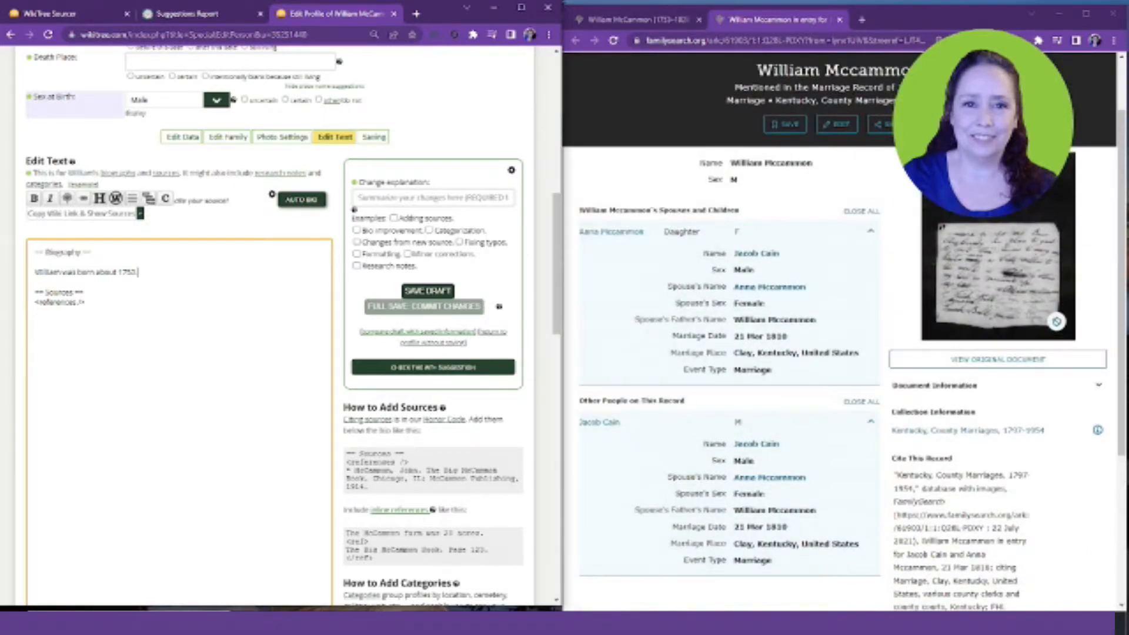
left_click(1000, 40)
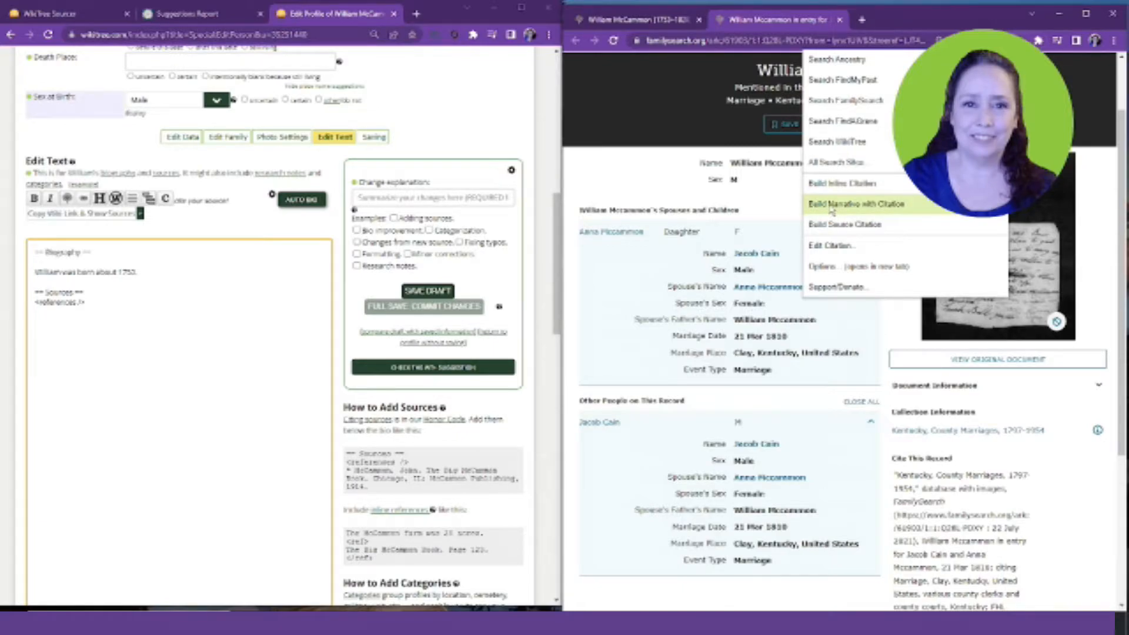
left_click(831, 204)
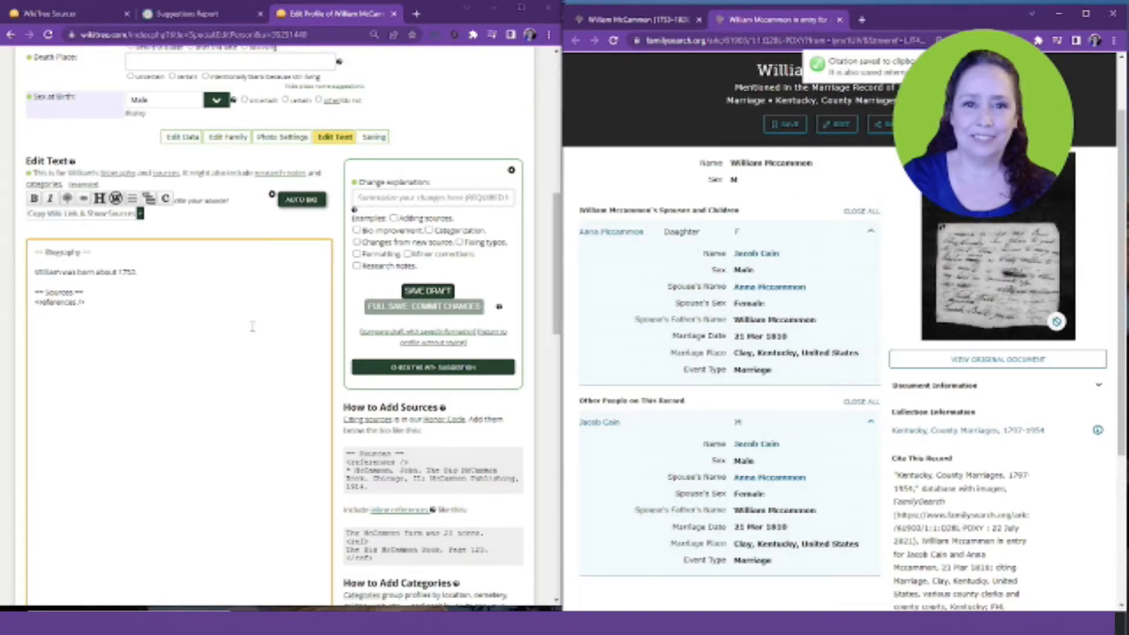
left_click(148, 275)
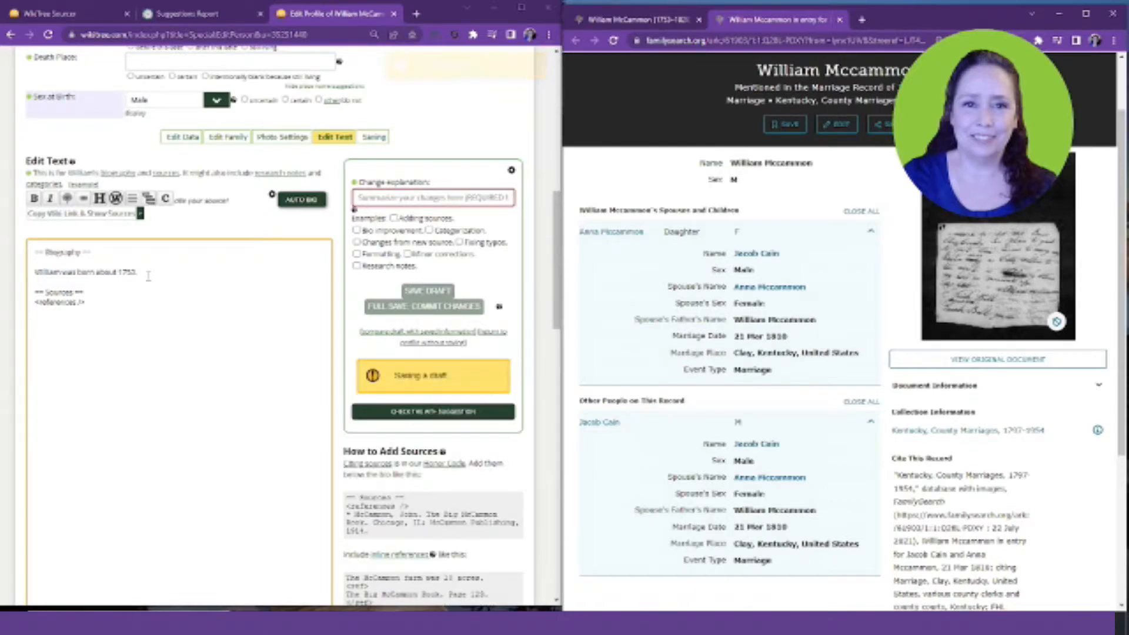
key("Return")
key("Return")
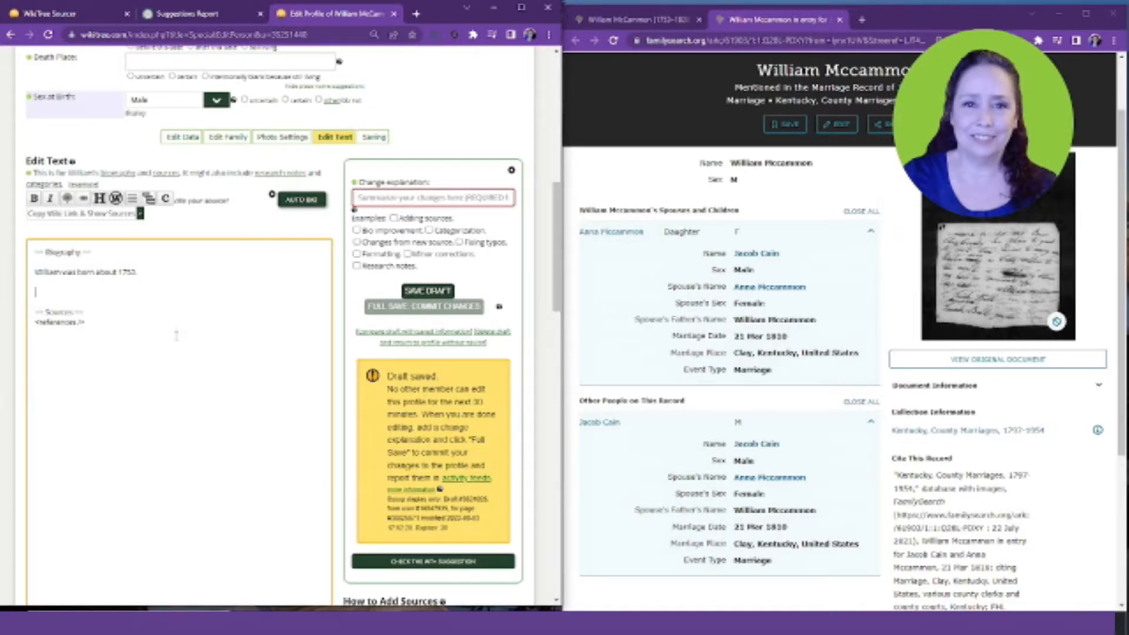
type("William's child Anna Mccammon married on 21 March 1810 in Clay, Kentucky, United States.<ref>'''Child Marriage''': \"Kentucky, County Marriages, 1797-1954\", citing Marriage, Clay, Kentucky, United States, various county clerks and county courts. Kentucky; FHL microfilm 986,256. [[FamilySearch Record|Q28L-PDXY]] (accessed 7 August 2022). [[FamilySearch Image|3QSM-C9S6-QWF2-6]] Image number 00278. William Mccammon's child Anna Mccammon marriage on 21 Mar 1810 in Clay, Kentucky, United States.</ref>")
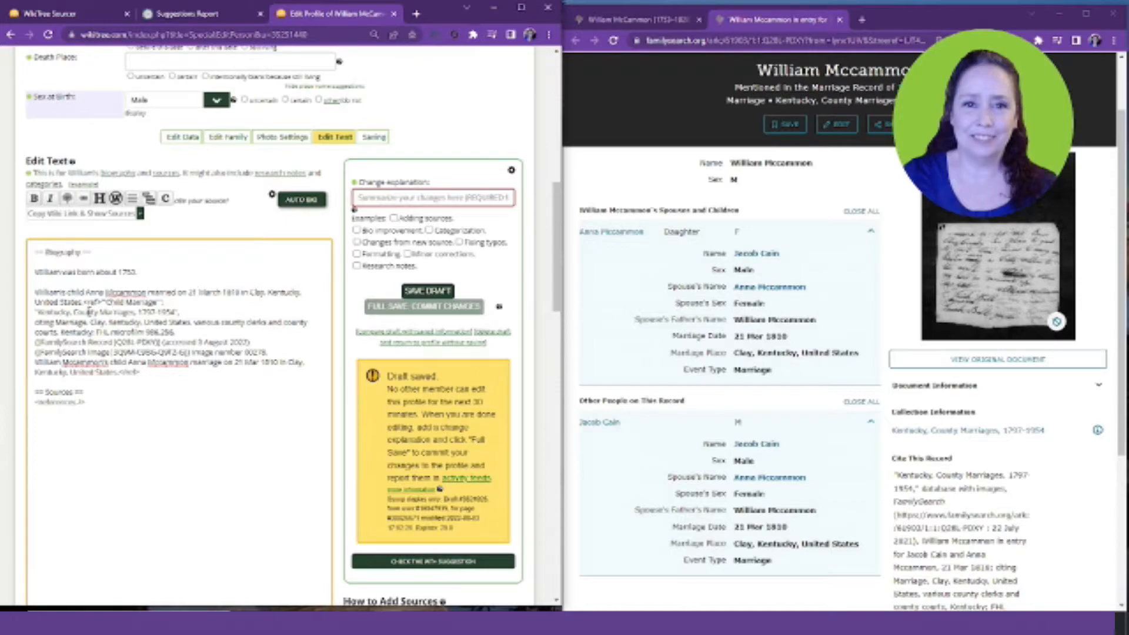
Preview the biography and check the child marriage narrative and the record links in its citation.
scroll(400, 347, "down", 5)
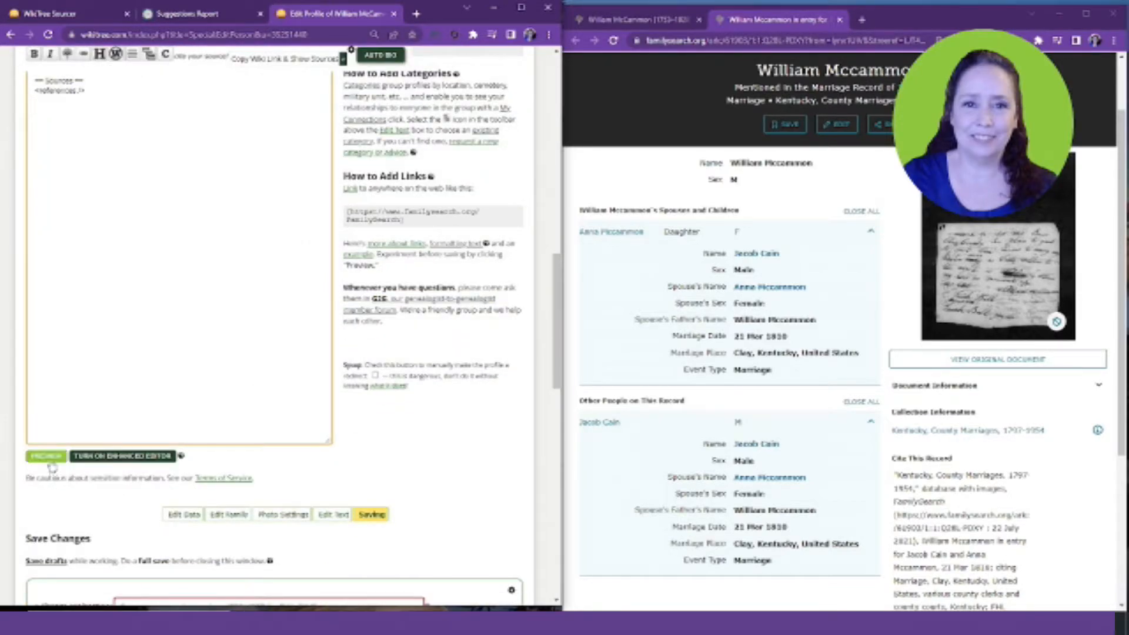
scroll(359, 435, "down", 6)
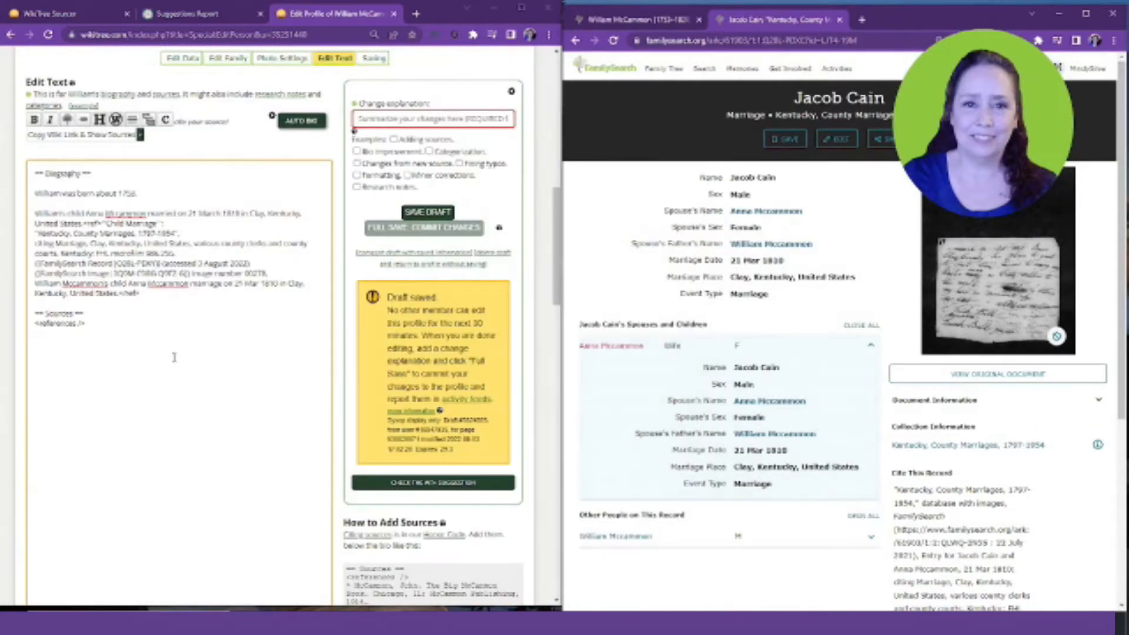
scroll(207, 280, "up", 2)
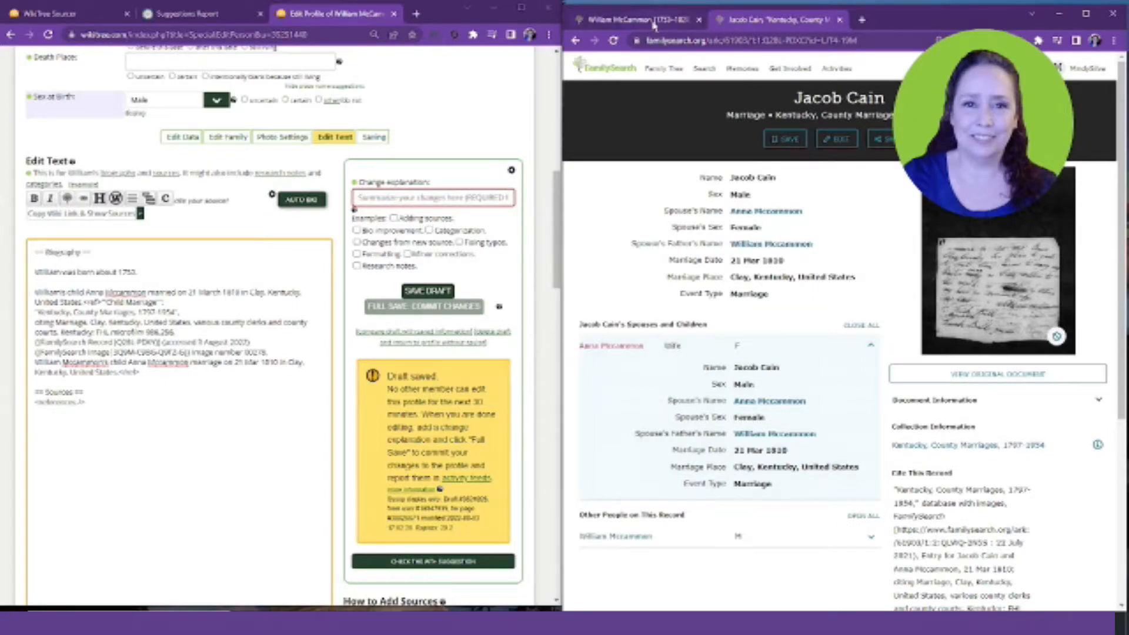
Close the marriage record and open the person's attached 1810 United States Census record to review it.
left_click(840, 21)
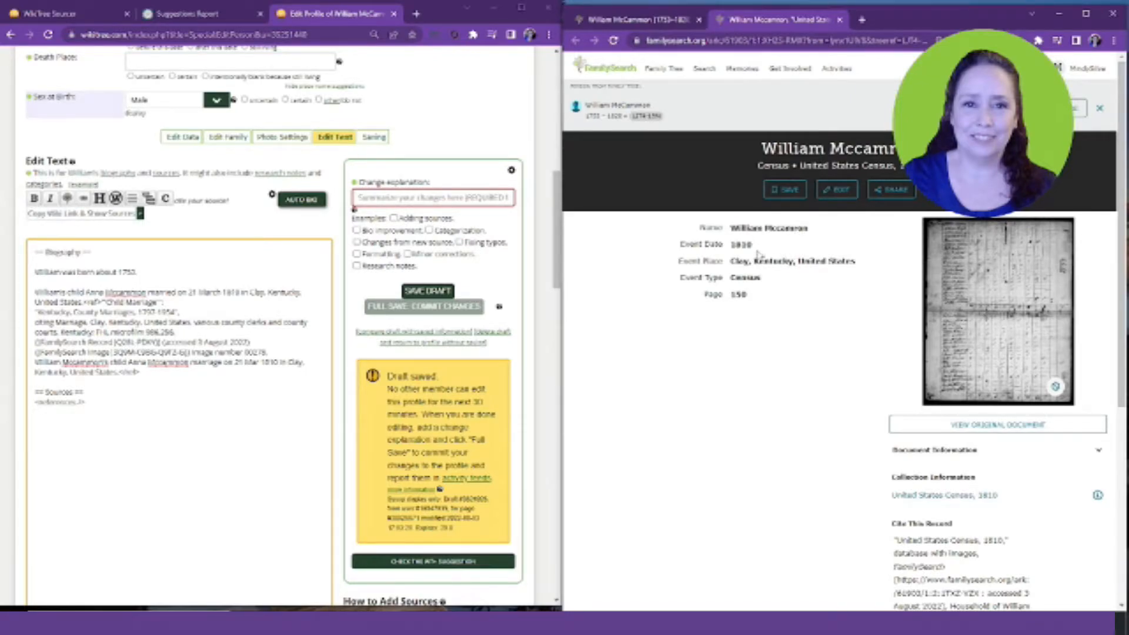
scroll(804, 253, "down", 4)
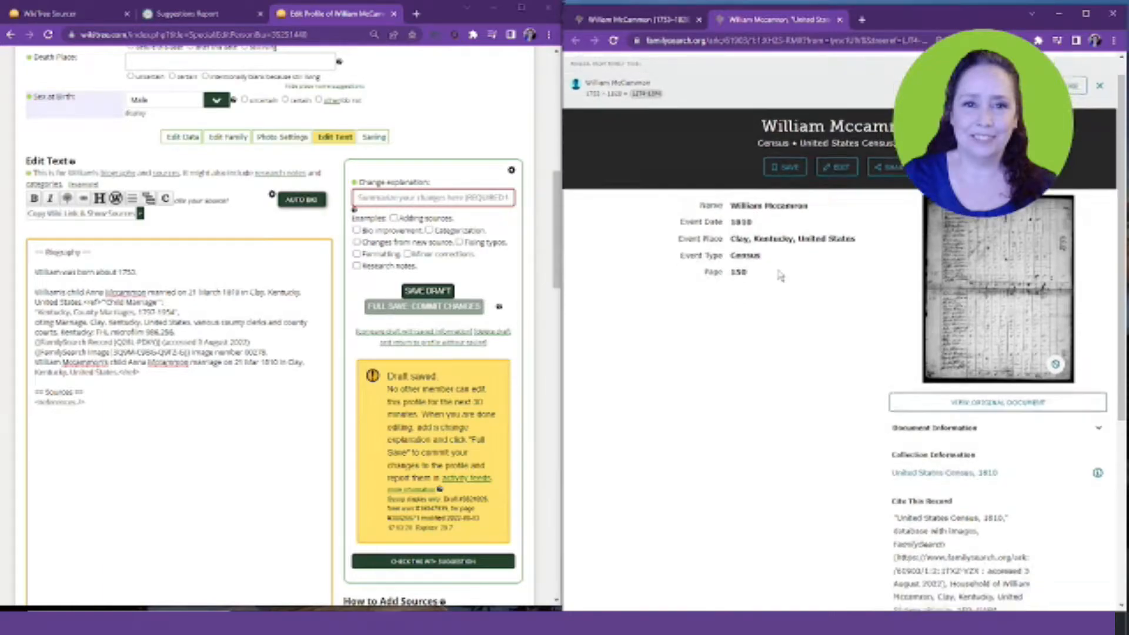
scroll(782, 274, "up", 1)
scroll(782, 274, "up", 3)
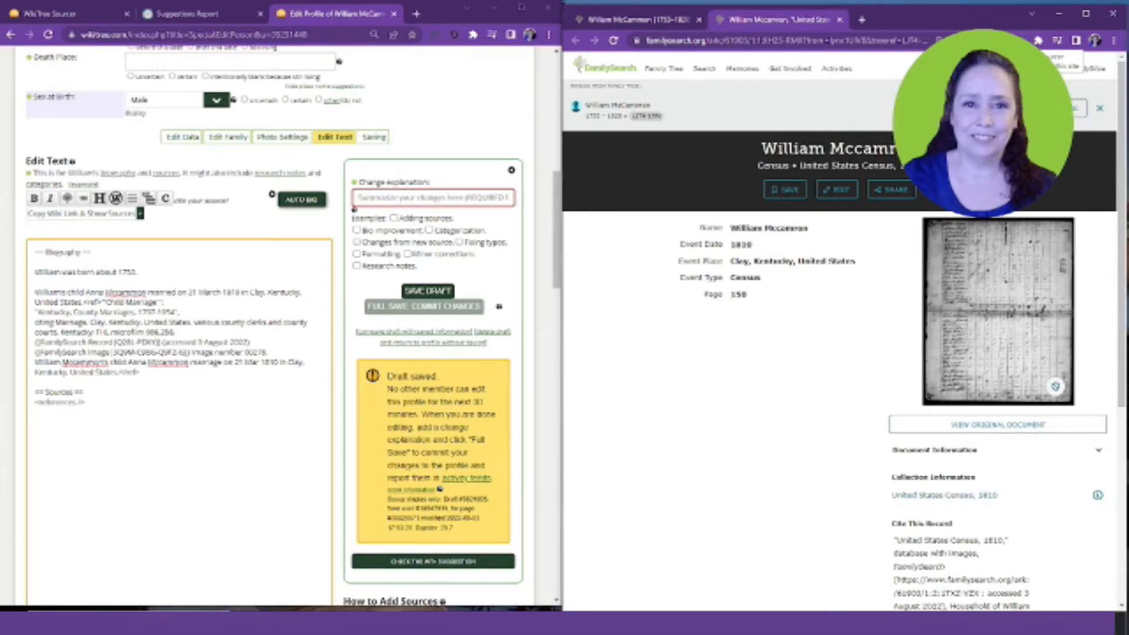
Build a narrative with citation from the 1810 census record and paste it between the birth and child marriage paragraphs.
left_click(1038, 40)
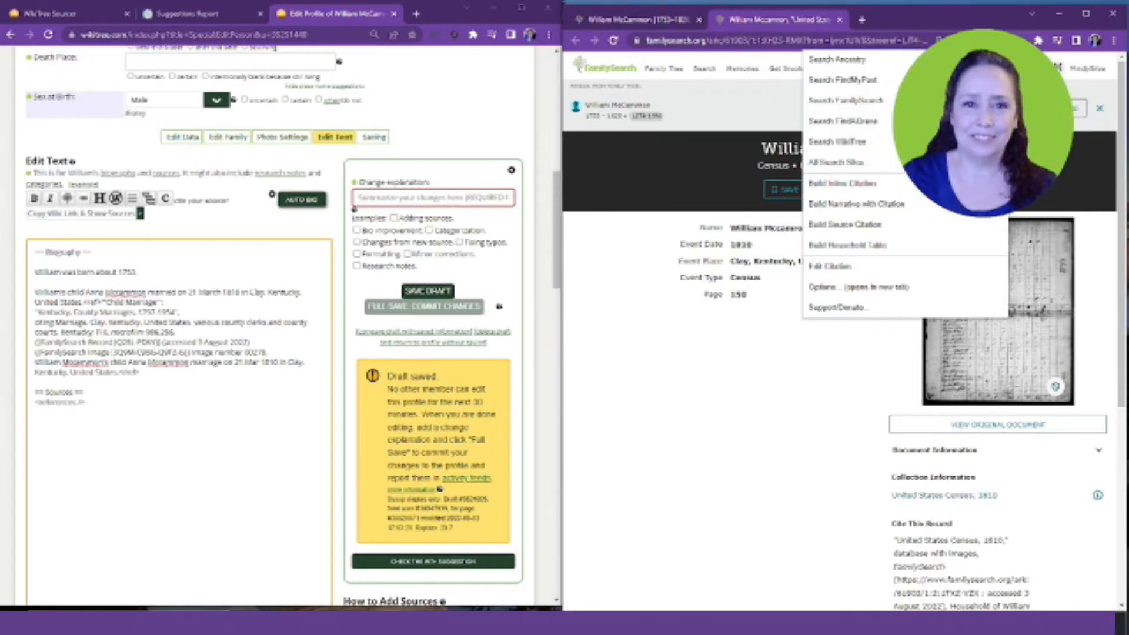
left_click(896, 208)
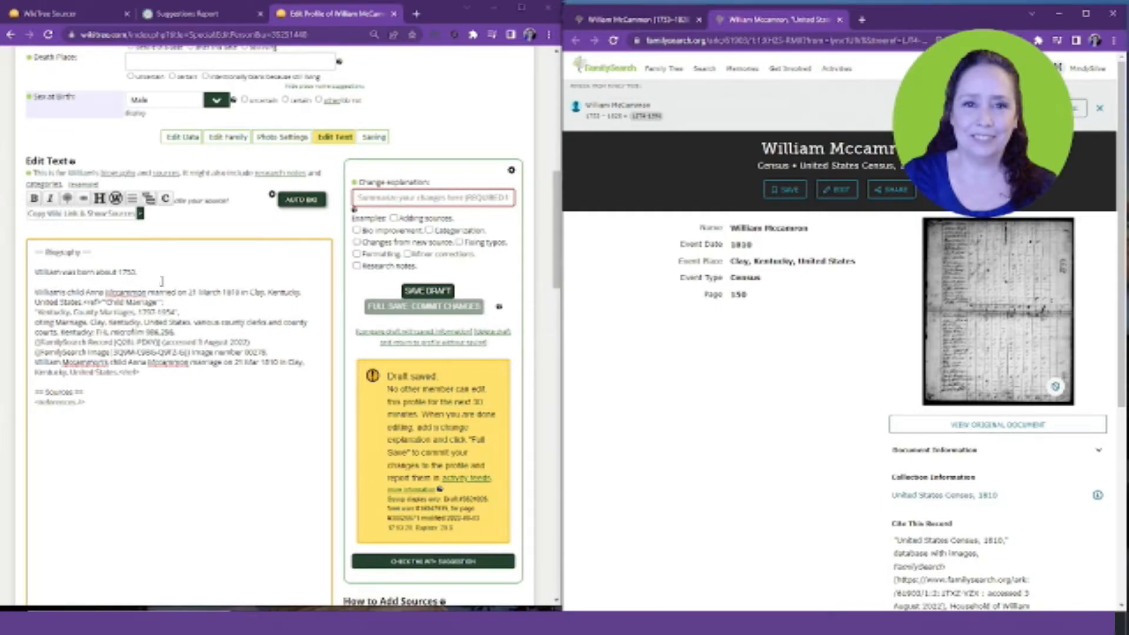
left_click(41, 283)
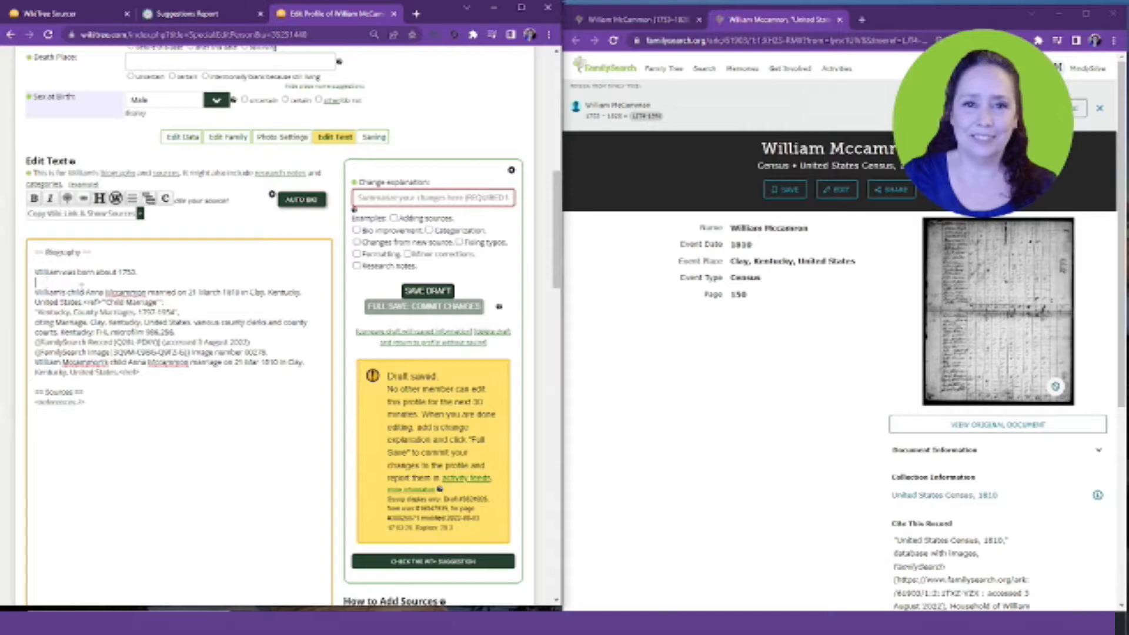
key("Return")
key("Return")
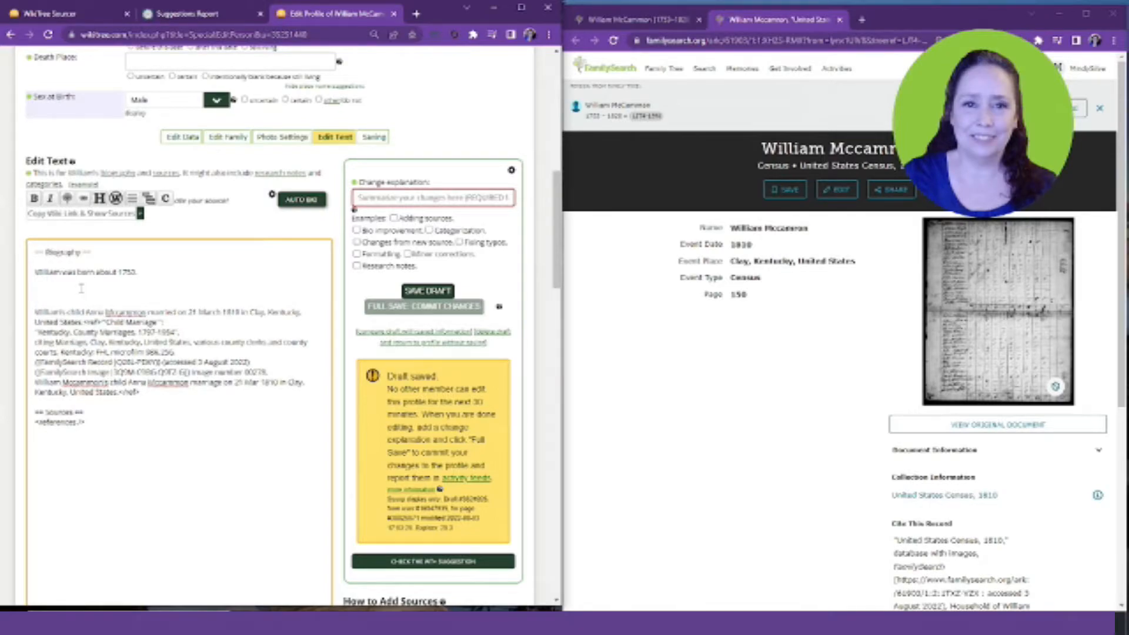
type("In the 1810 census William was in Clay, Kentucky, United States.<ref>'''1810 Census''': ''United States Census, 1810'', citing p. 150, NARA microfilm publication M252 (Washington D.C.: National Archives and Records Administration, n.d.), roll 9; FHL microfilm 181,354. {{FamilySearch Record|XH25-RMX}} (accessed 3 August 2022) {{FamilySearch Image|3357-9965-SMYQ}} image number 00138. William Mccammon in Clay, Kentucky, United States.</ref>")
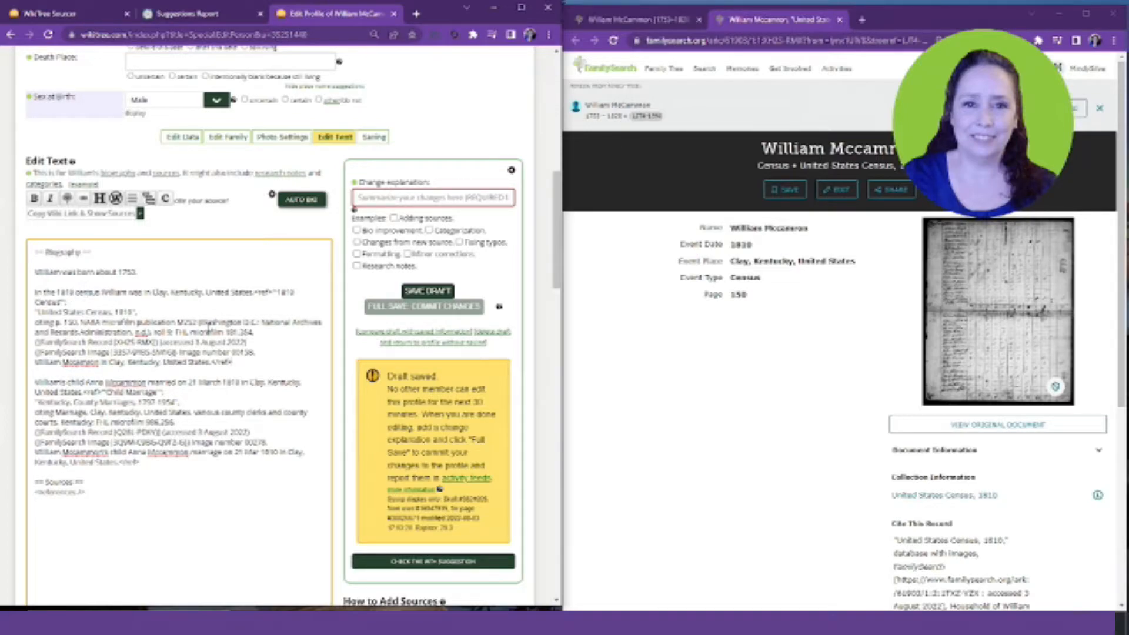
Preview the biography with both the census and the marriage narratives.
scroll(400, 380, "down", 10)
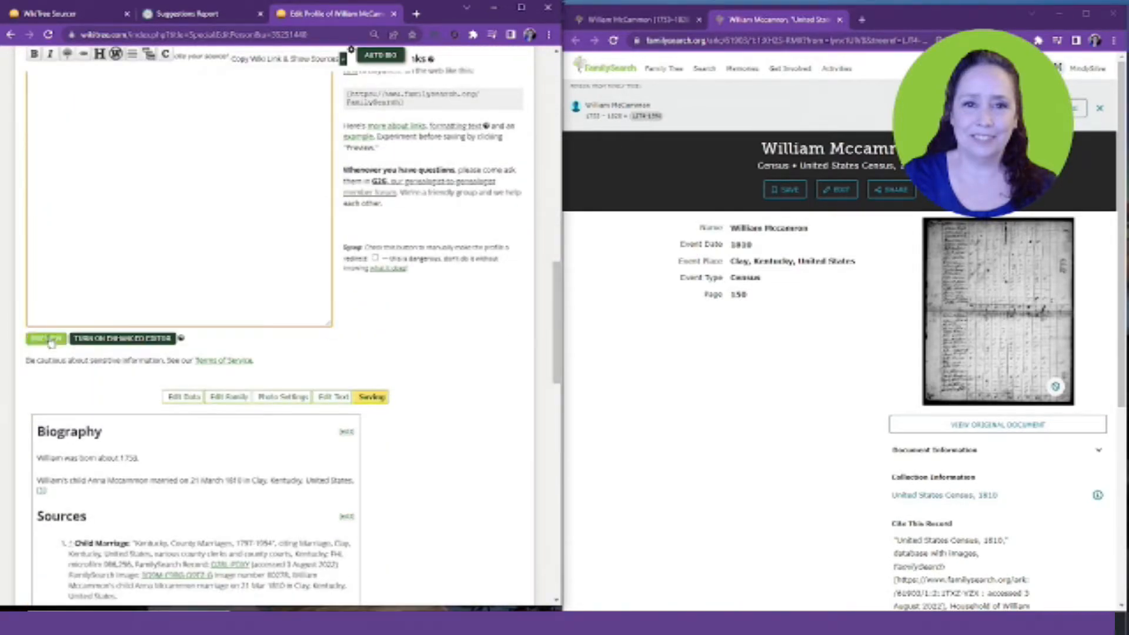
left_click(50, 339)
scroll(487, 317, "up", 10)
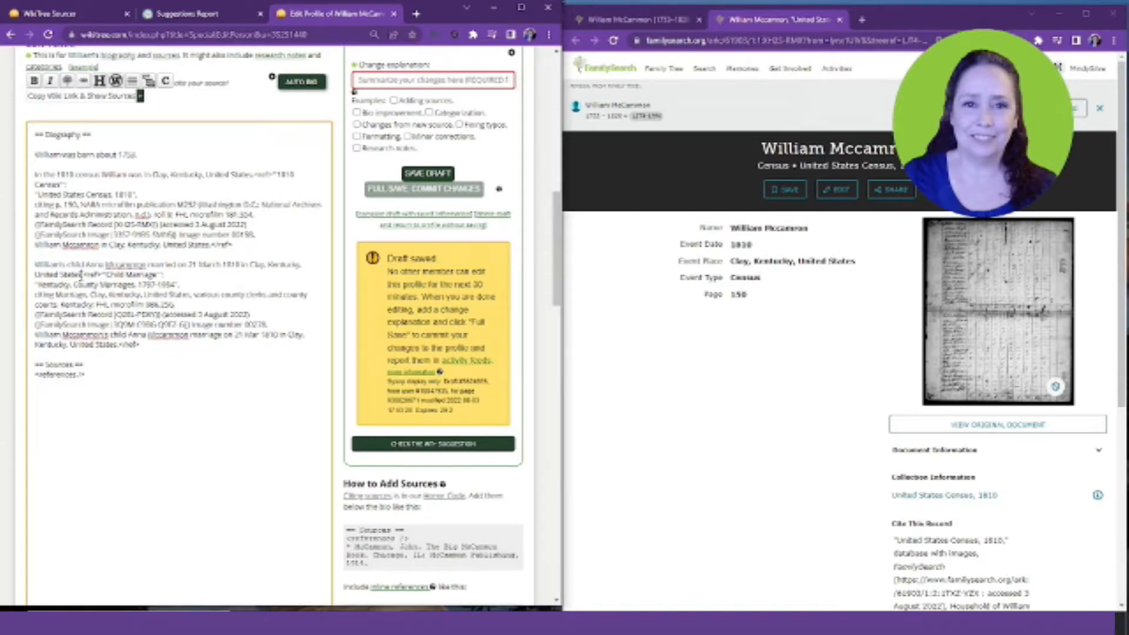
Remove ", United States" from the child marriage sentence and preview the biography and sources again.
left_click_drag(80, 274, 306, 264)
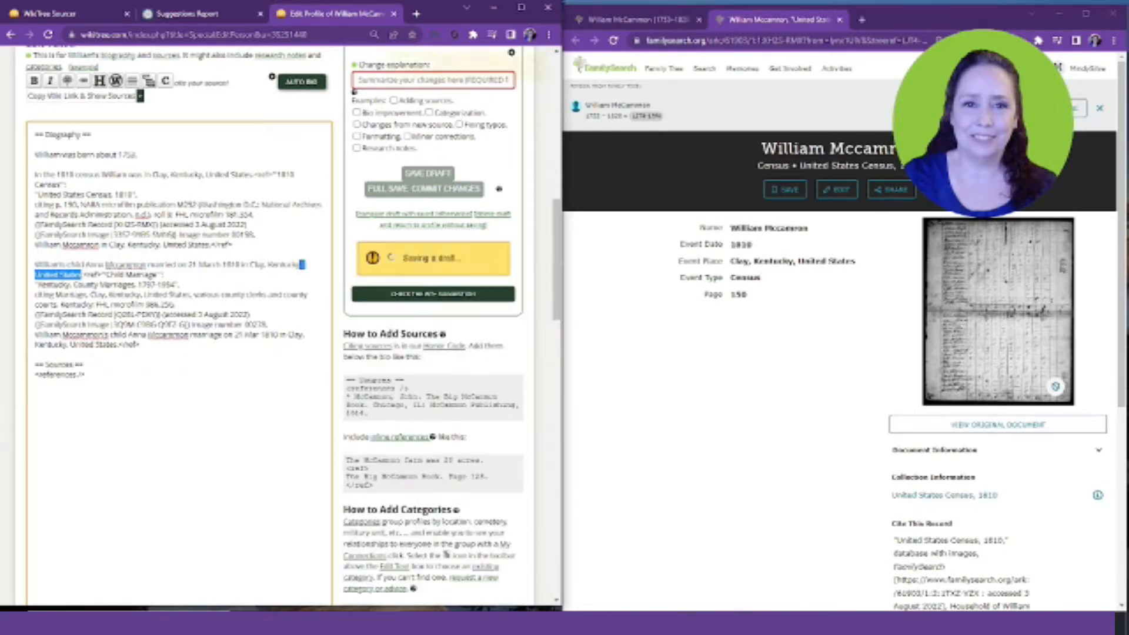
key("BackSpace")
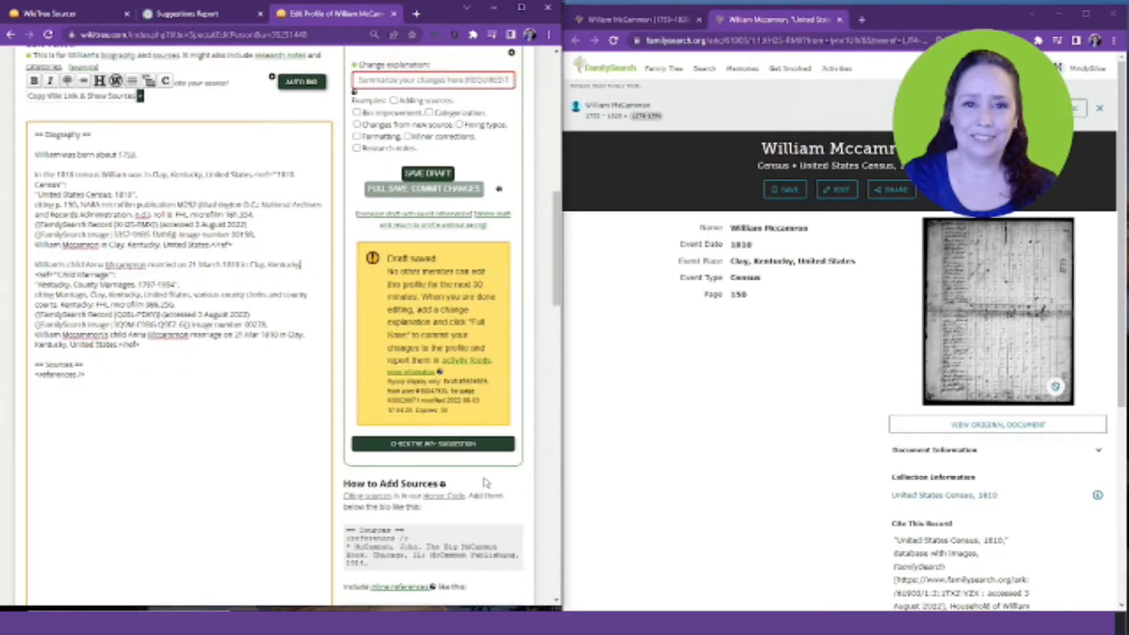
scroll(433, 410, "down", 5)
left_click(46, 379)
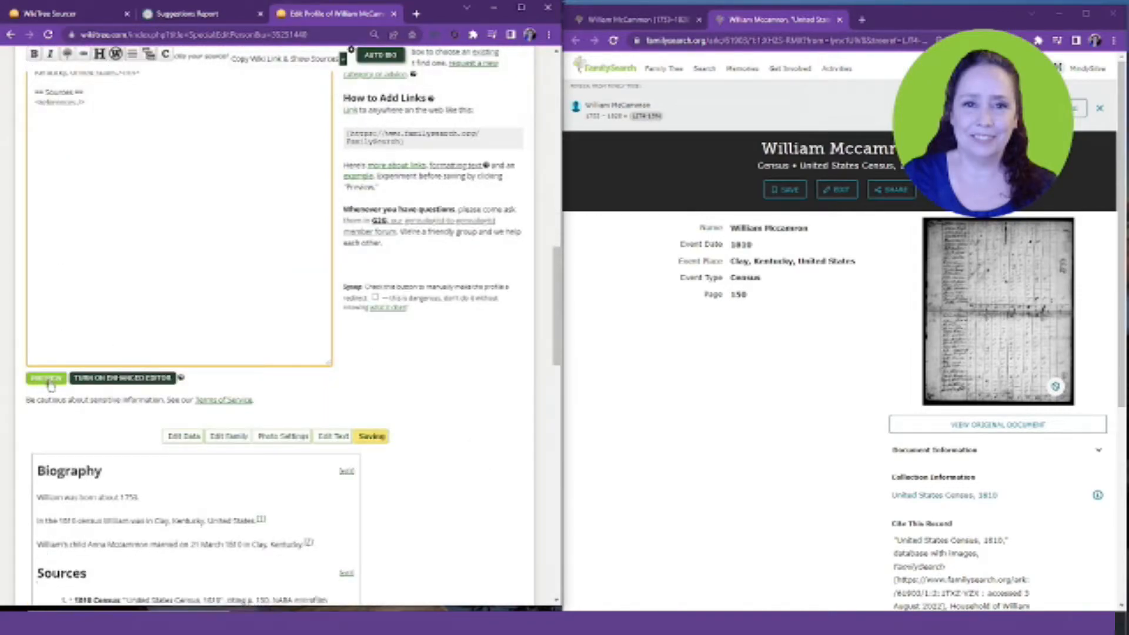
scroll(488, 342, "down", 3)
scroll(476, 300, "down", 1)
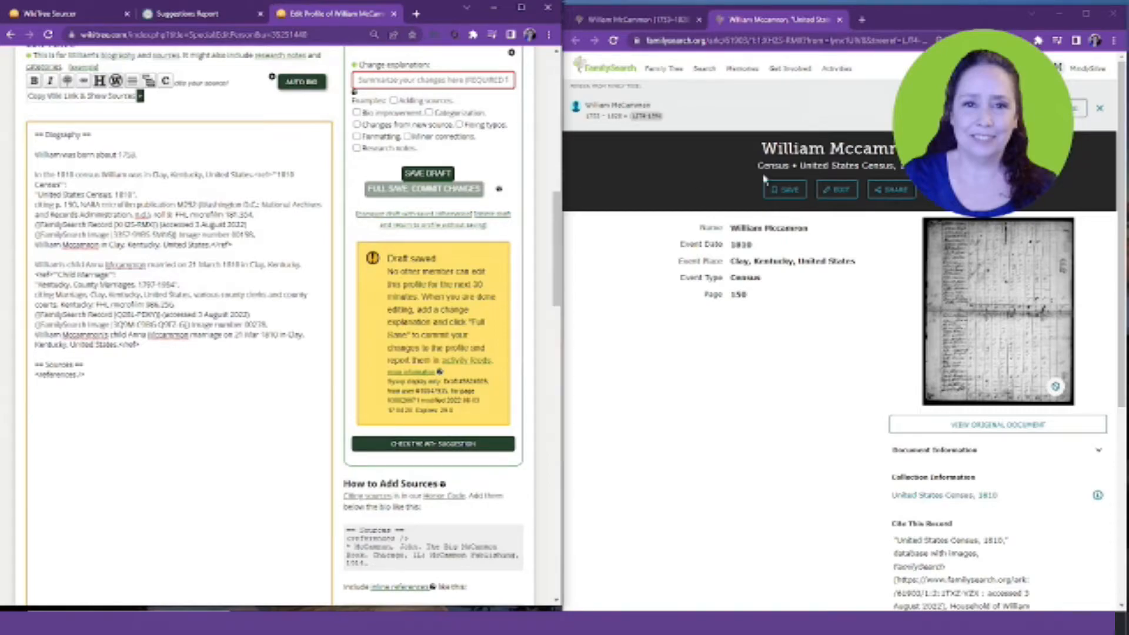
Close the 1810 census record, collapse its source entry and expand the 1820 United States Census source.
left_click(883, 26)
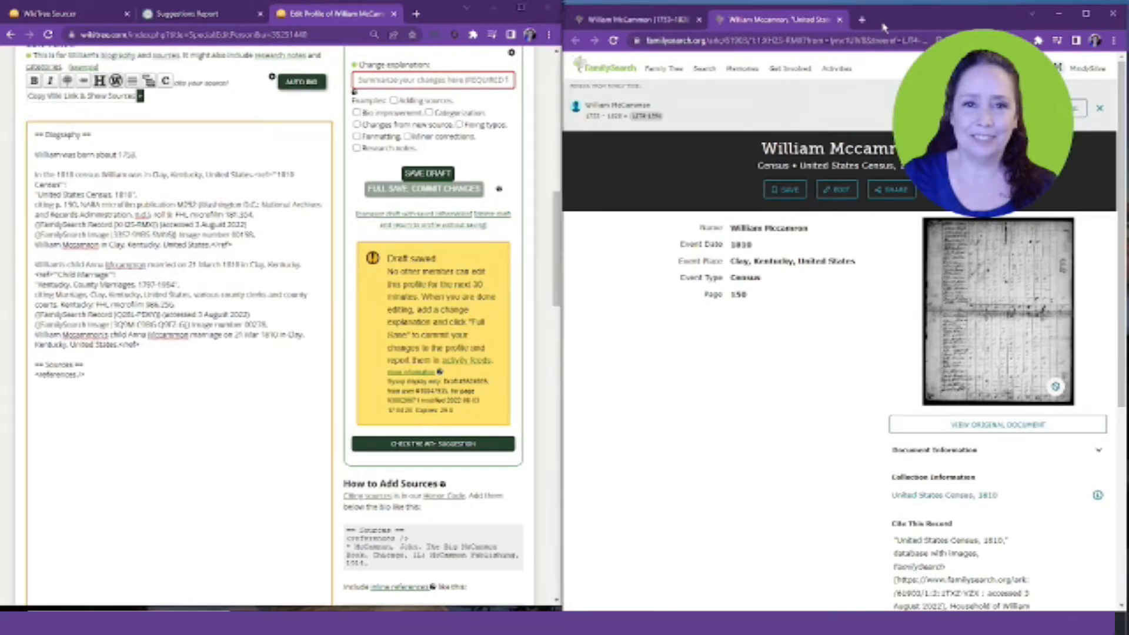
left_click(840, 19)
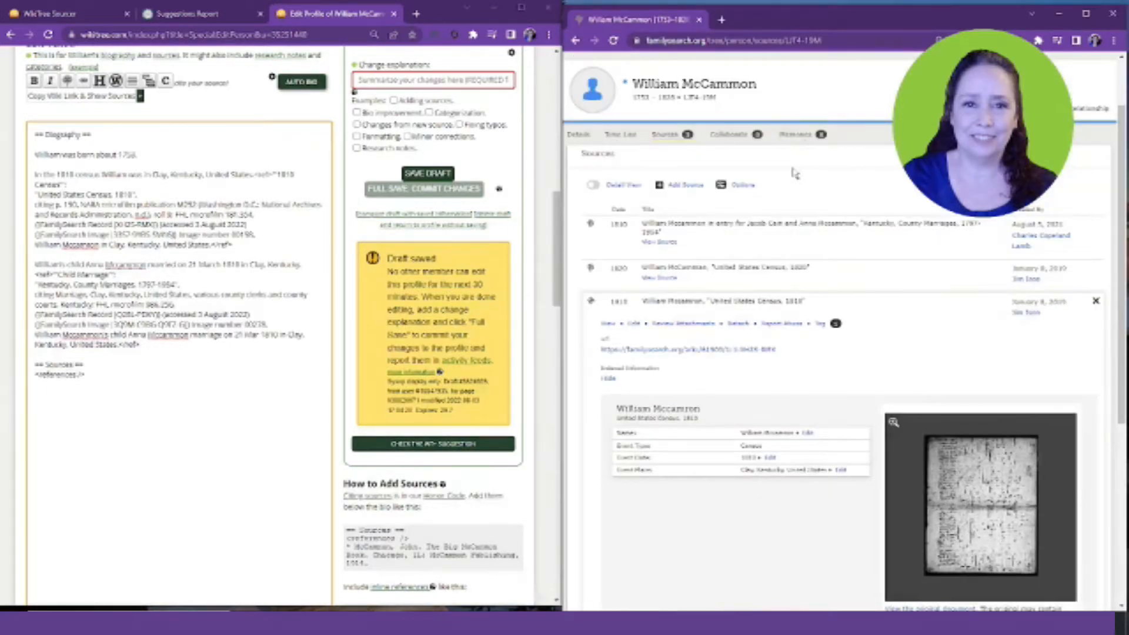
left_click(1096, 301)
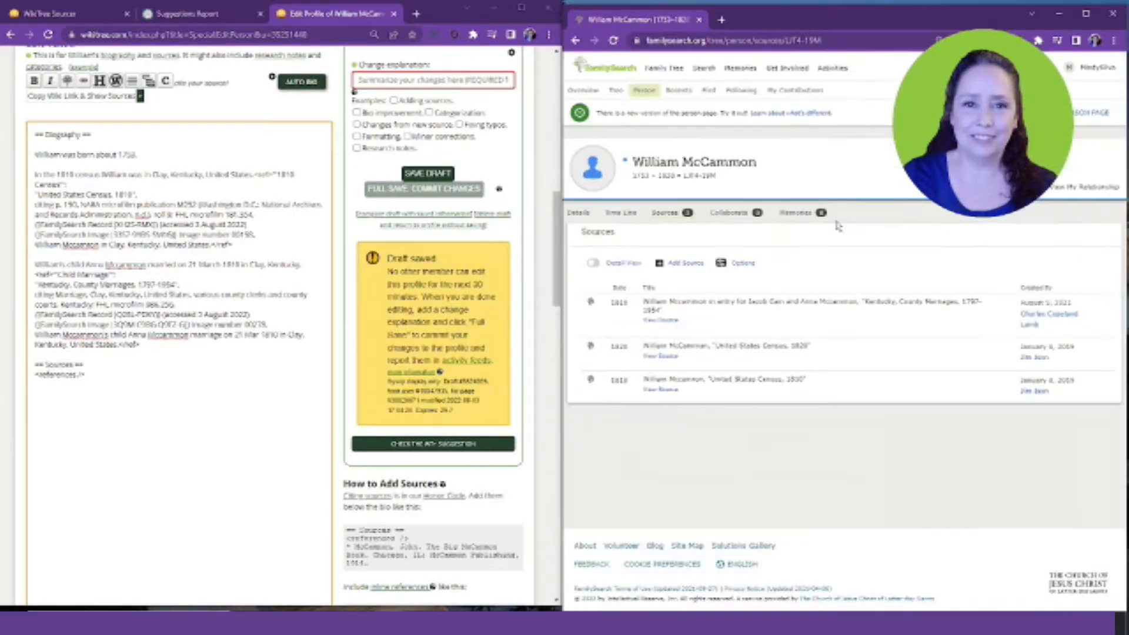
left_click(668, 357)
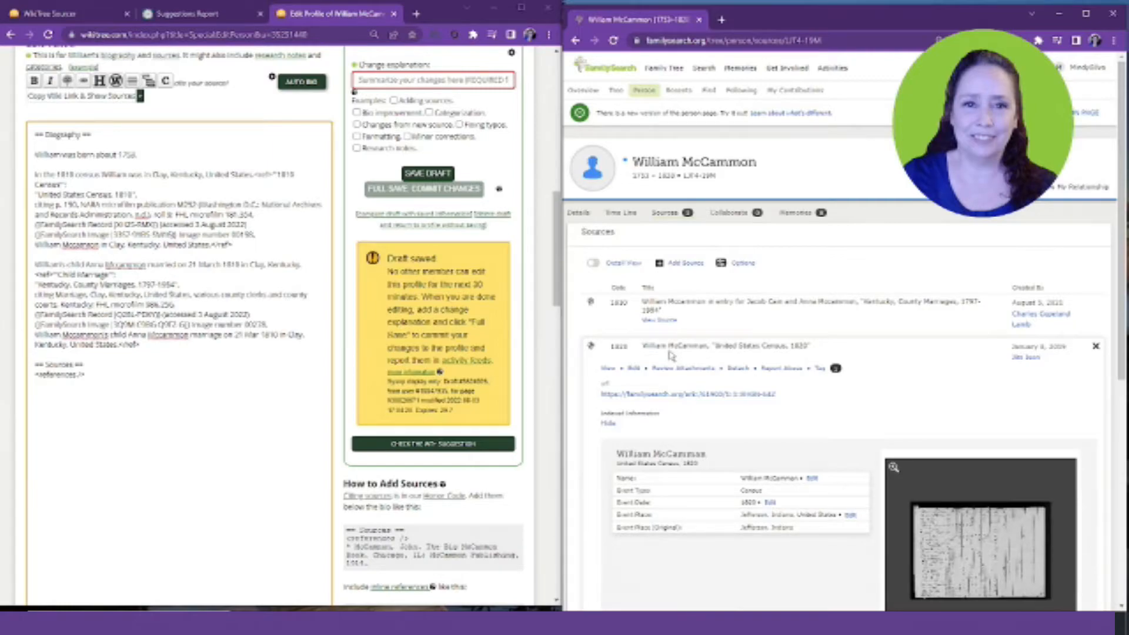
Open the 1820 United States Census record from its source entry and build a narrative with citation from it.
scroll(671, 356, "down", 3)
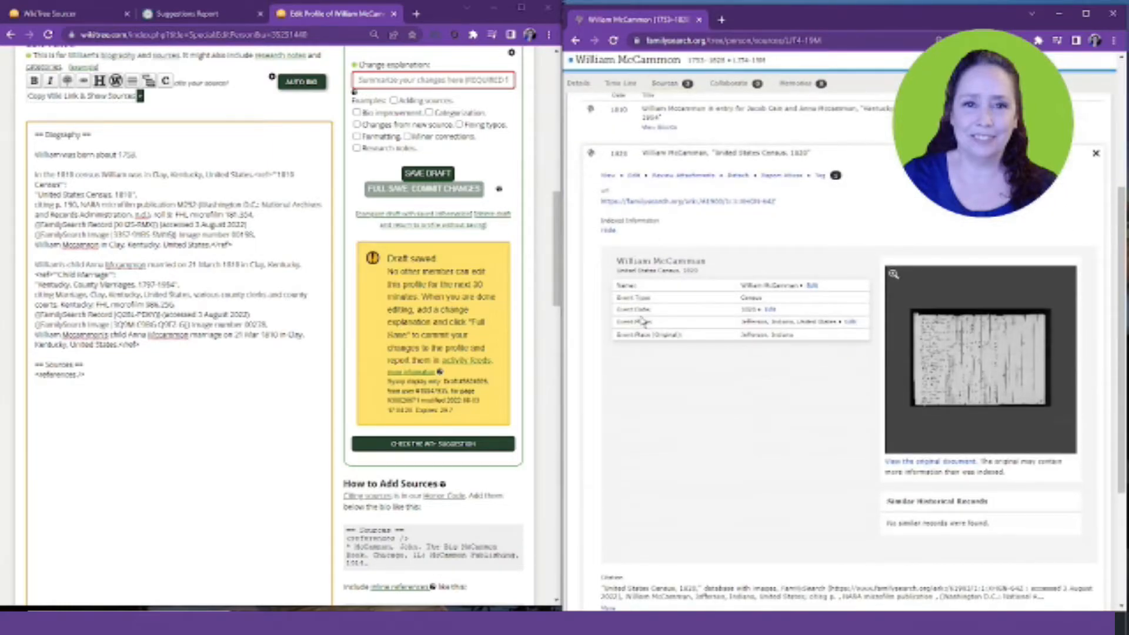
left_click(715, 202)
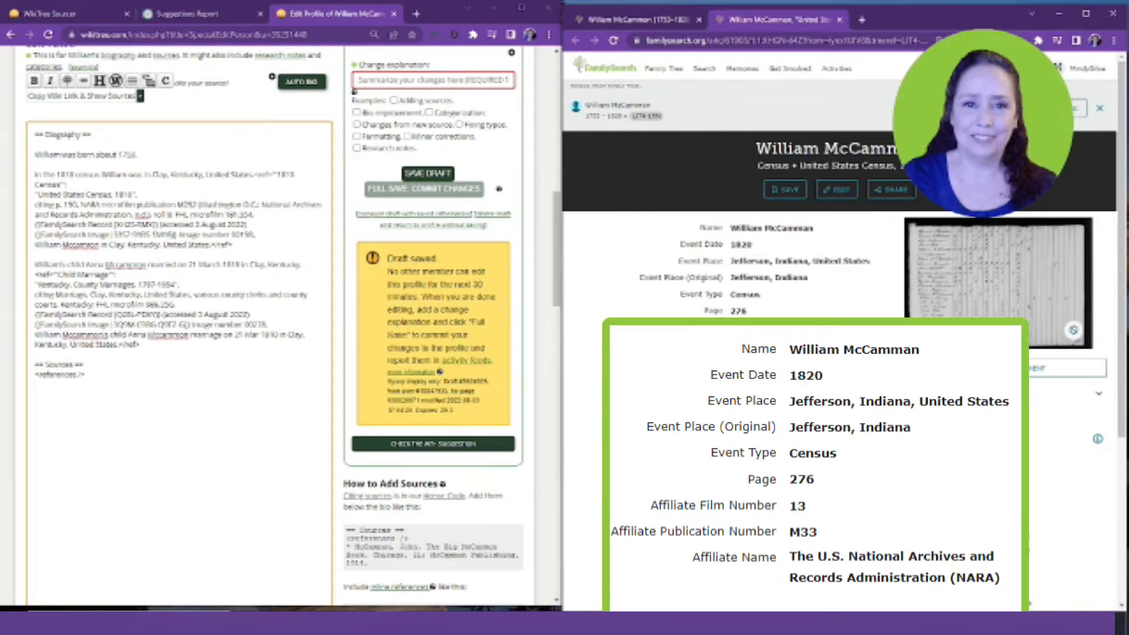
left_click(1000, 40)
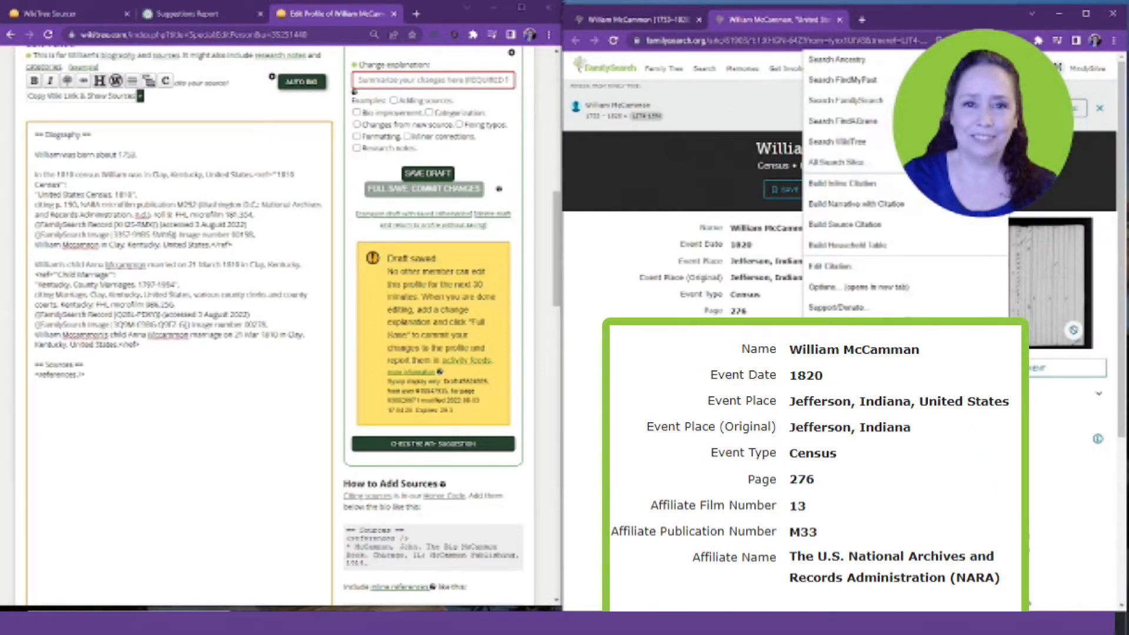
left_click(856, 204)
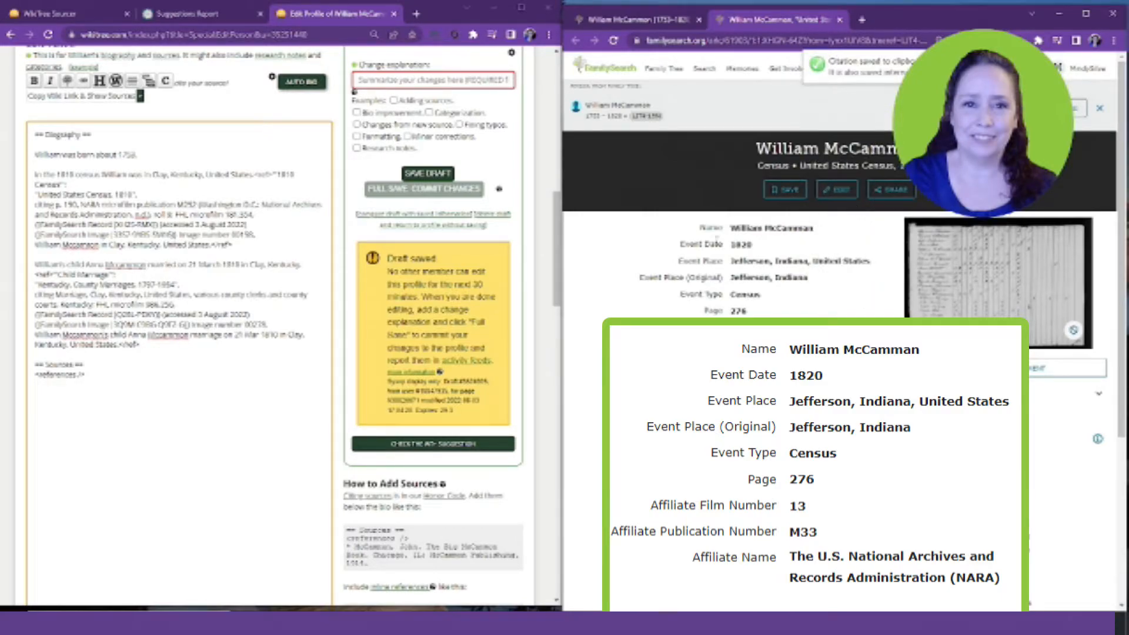
Paste the 1820 census narrative with citation as a new paragraph after the child marriage paragraph in the biography.
left_click(173, 349)
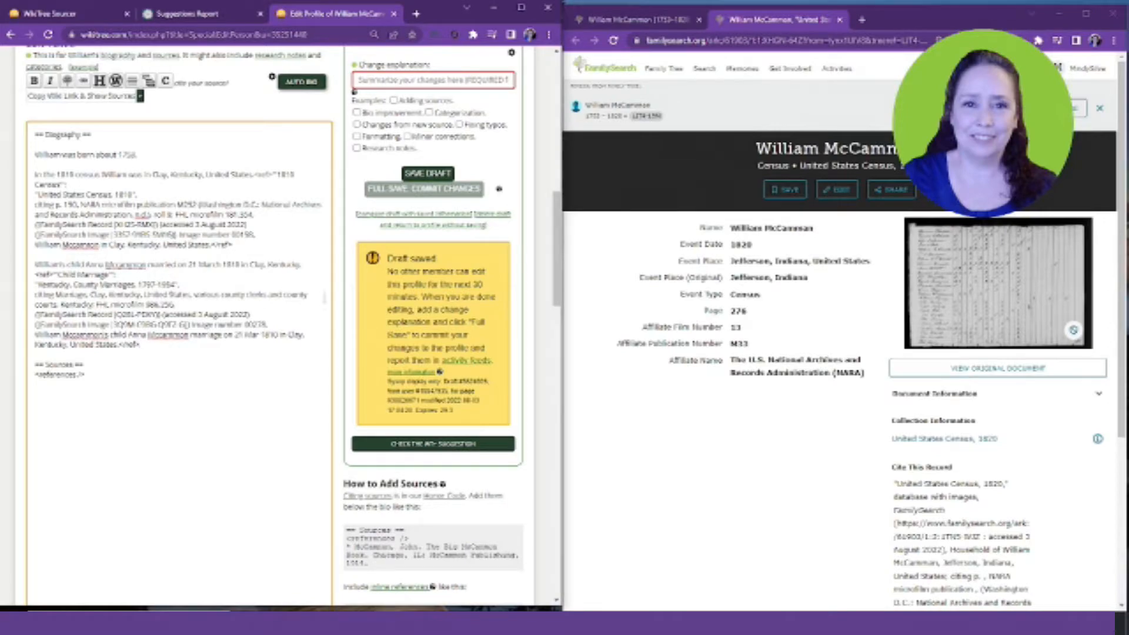
key("Return")
key("Return")
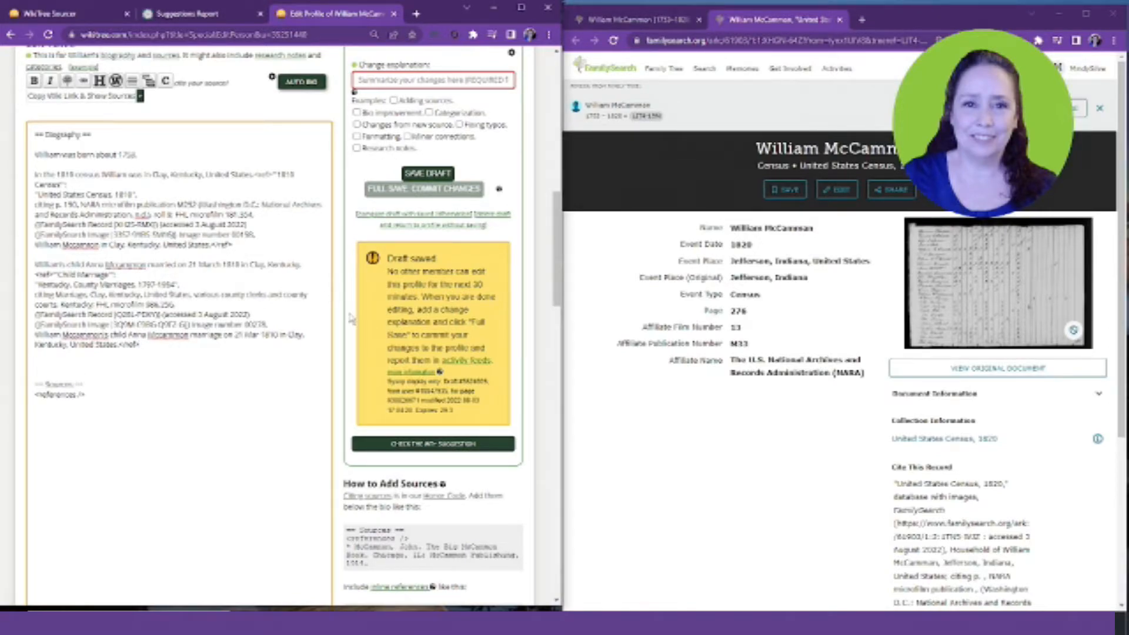
type("In the 1820 census William was in Jefferson, Indiana, United States.<ref name=\"1820 Census\"> \"United States Census, 1820\", citing p. , NARA microfilm publication , (Washington D.C.: National Archives and Records Administration, n.d.), roll ; FHL microfilm . [[FamilySearch Record |XHGN-64Z]] (accessed 3 August 2022) [[FamilySearch Image |33SQ-GYYR-9S8B]] Image number 00287. William McCammon in Jefferson, Indiana, United States.</ref>")
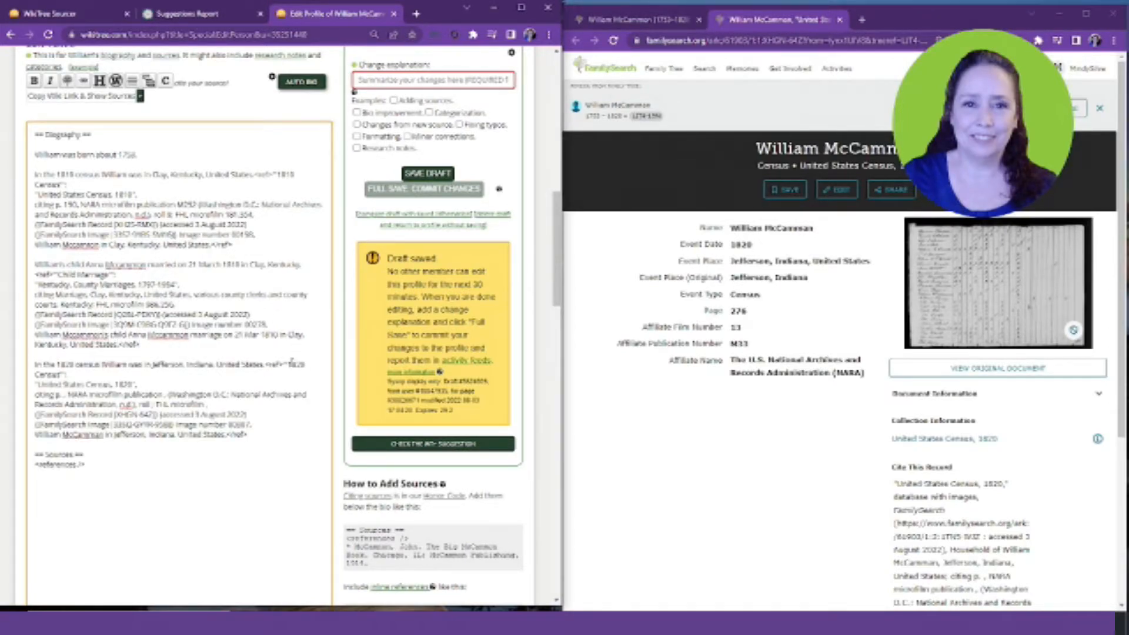
Remove ", United States" from the 1820 census sentence and preview the updated biography and sources.
left_click_drag(265, 364, 217, 365)
key("BackSpace")
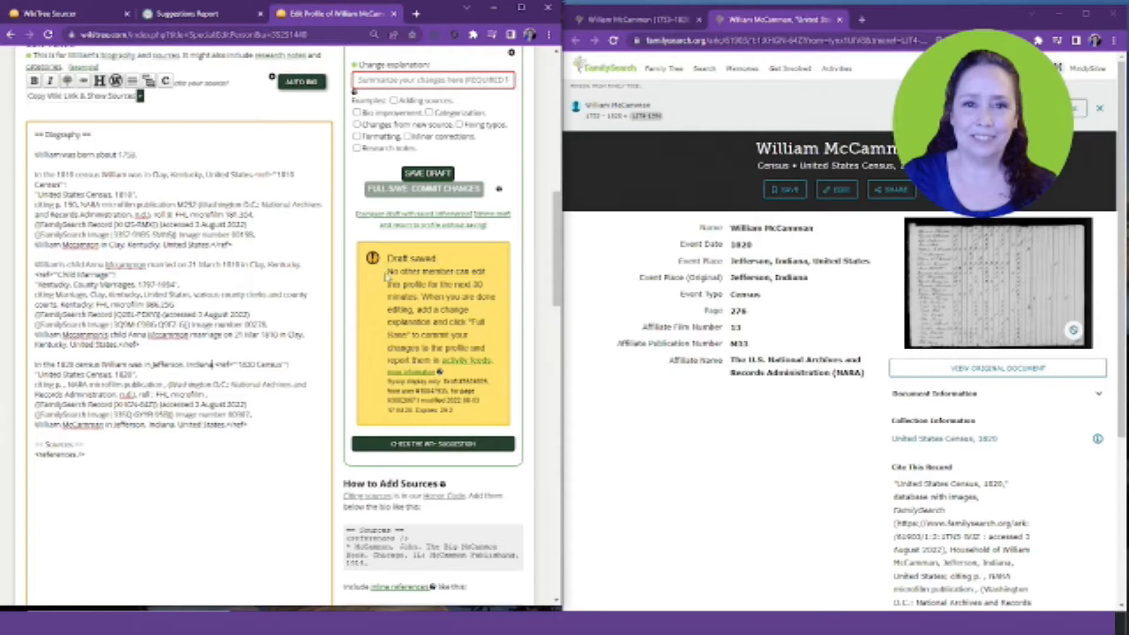
scroll(402, 266, "down", 5)
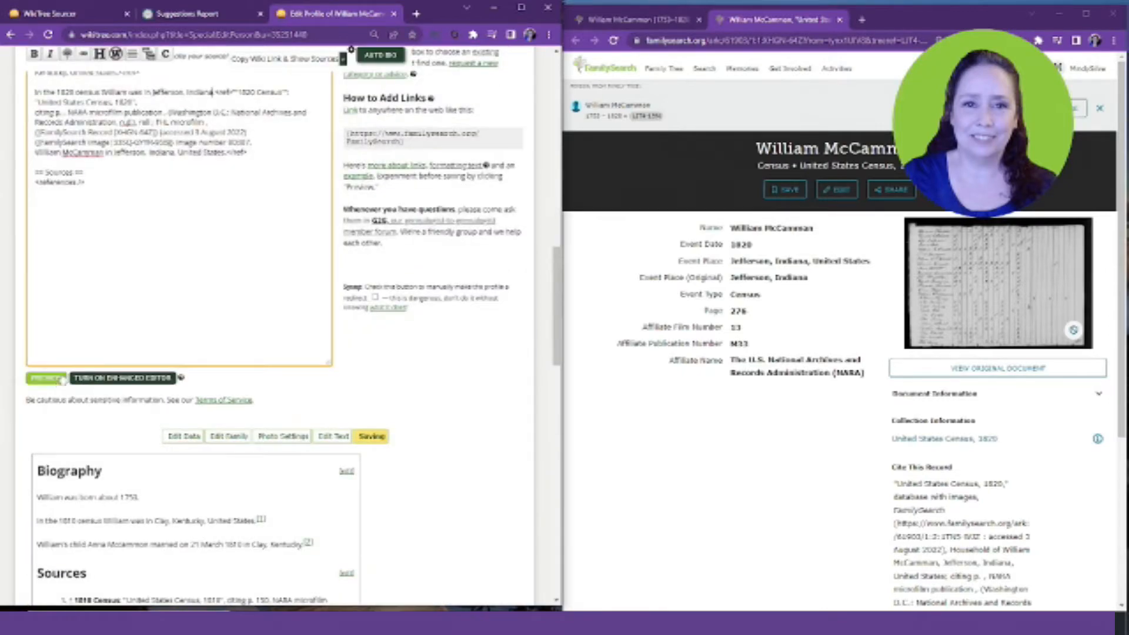
scroll(386, 386, "down", 3)
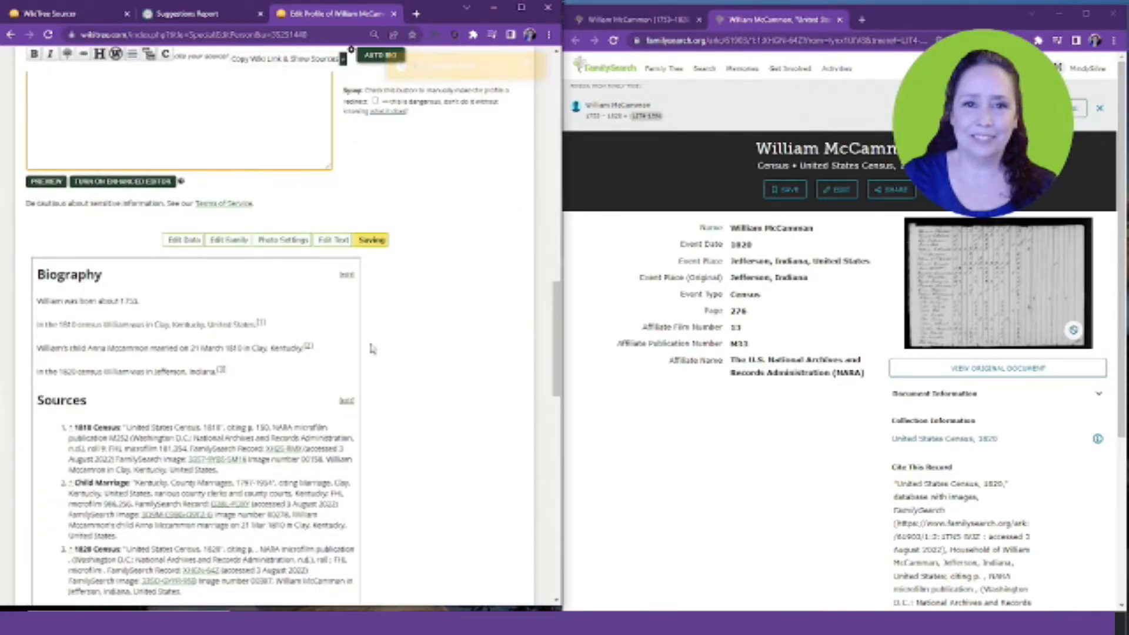
key("ctrl+plus")
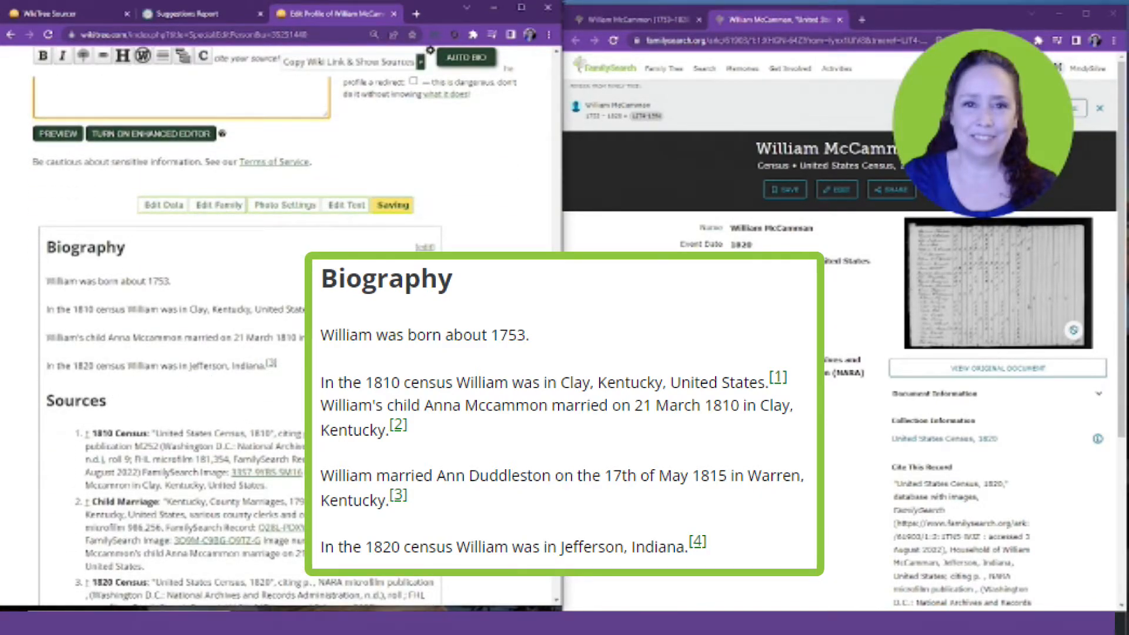
key("ctrl+minus")
key("ctrl+minus")
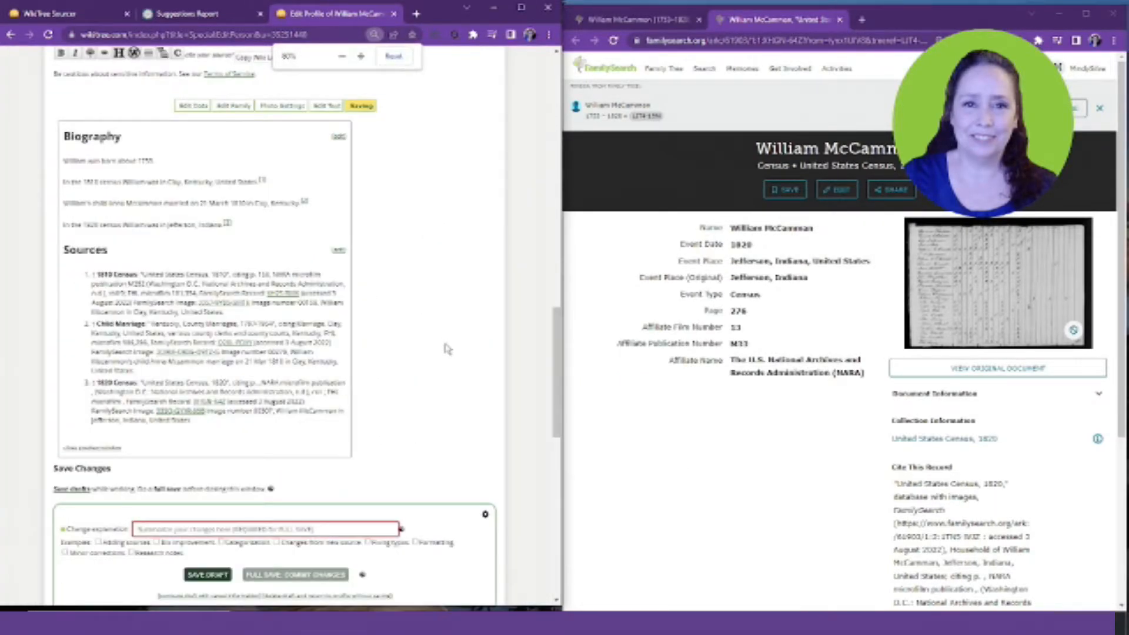
Set the change explanation to "Bio improvement. Adding sources." and commit the profile changes with a full save.
key("ctrl+plus")
scroll(411, 335, "up", 8)
scroll(387, 325, "up", 4)
left_click(393, 188)
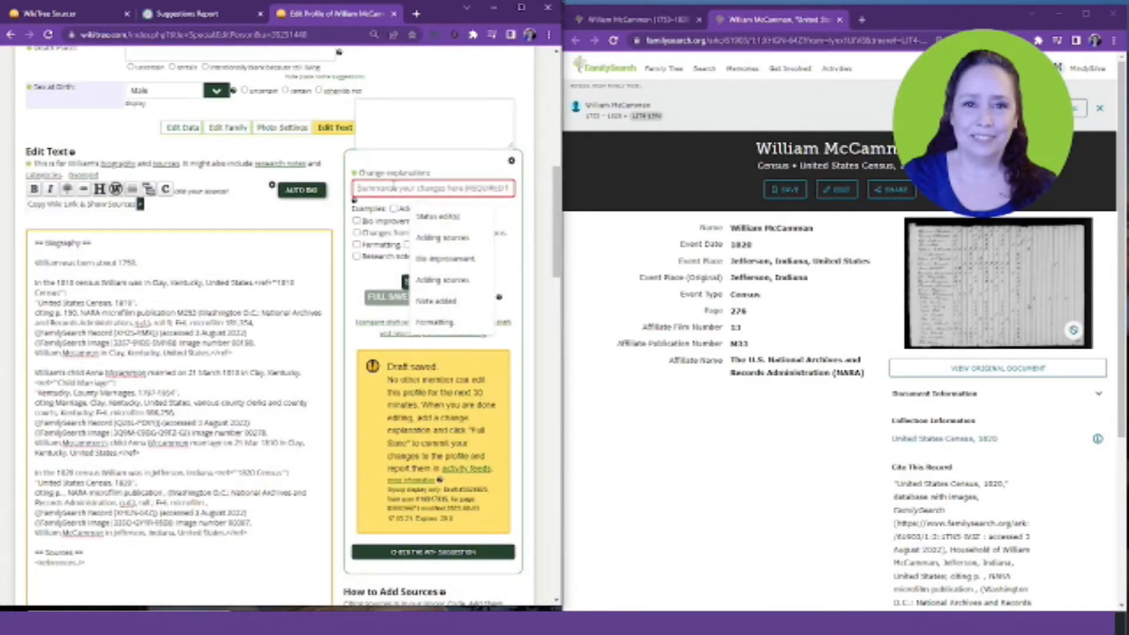
left_click(357, 221)
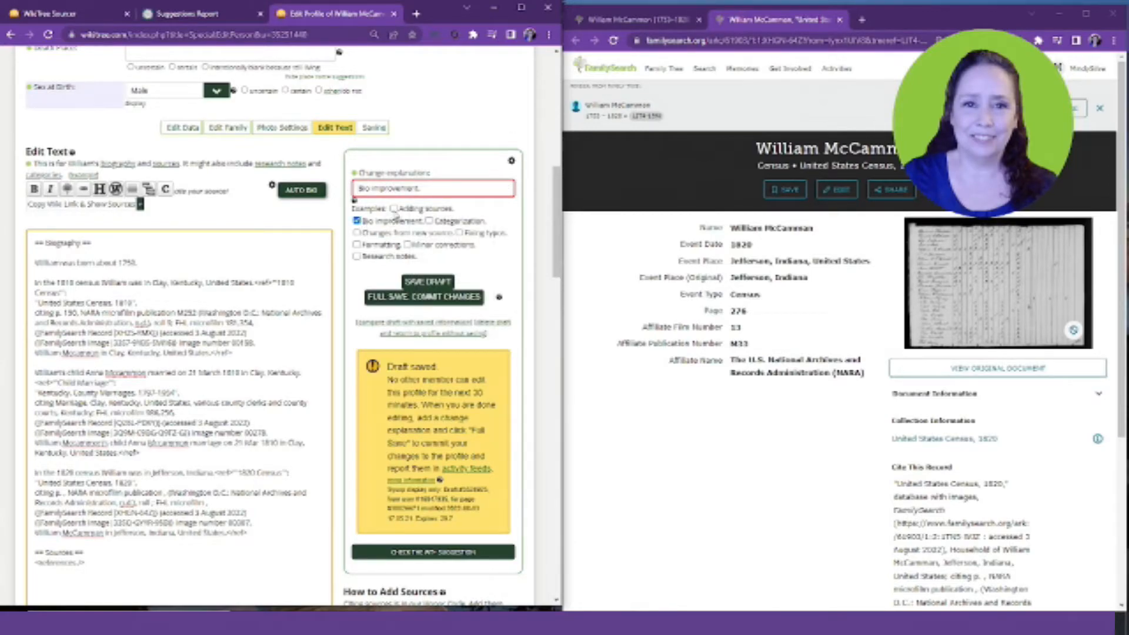
left_click(393, 209)
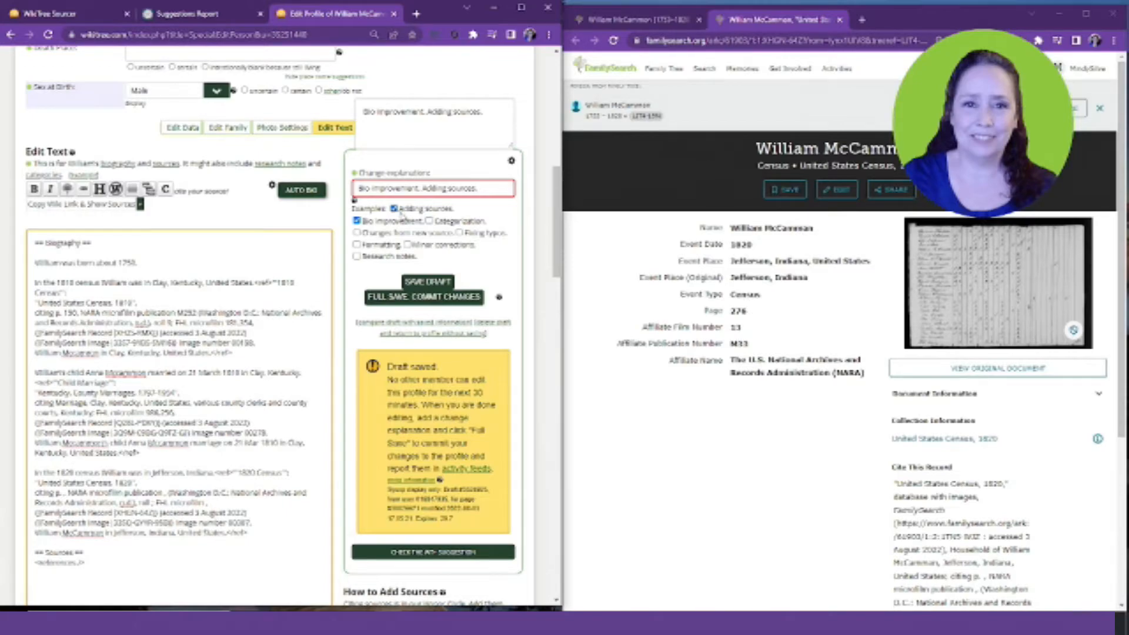
left_click(446, 301)
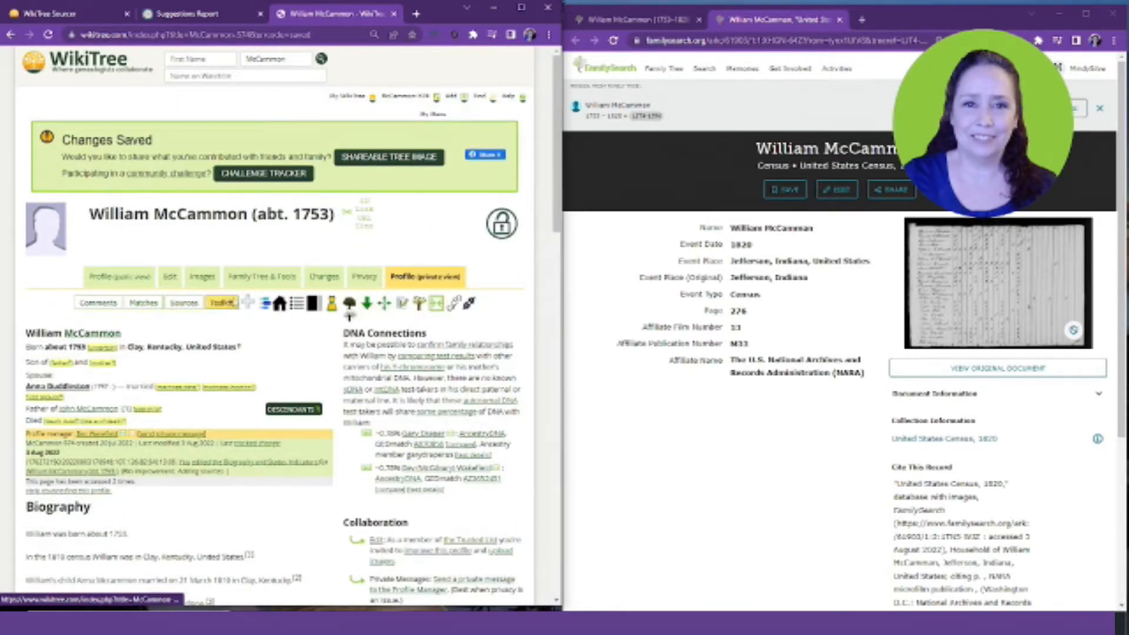
Review the biography and sources on the saved profile and close the 1820 census record.
scroll(272, 324, "down", 2)
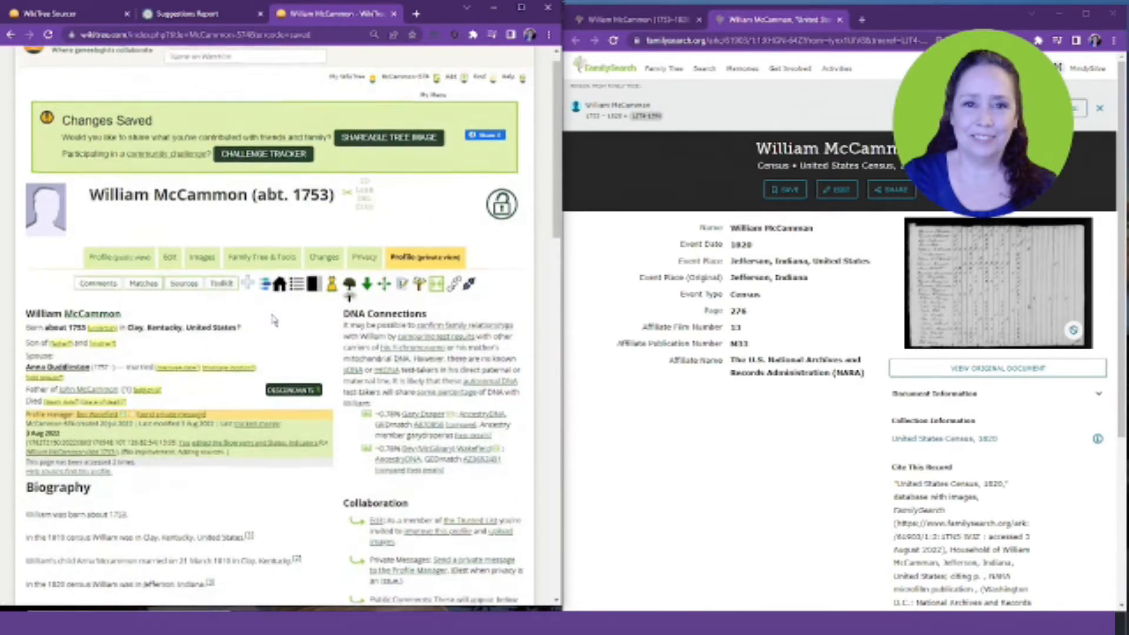
scroll(226, 304, "down", 3)
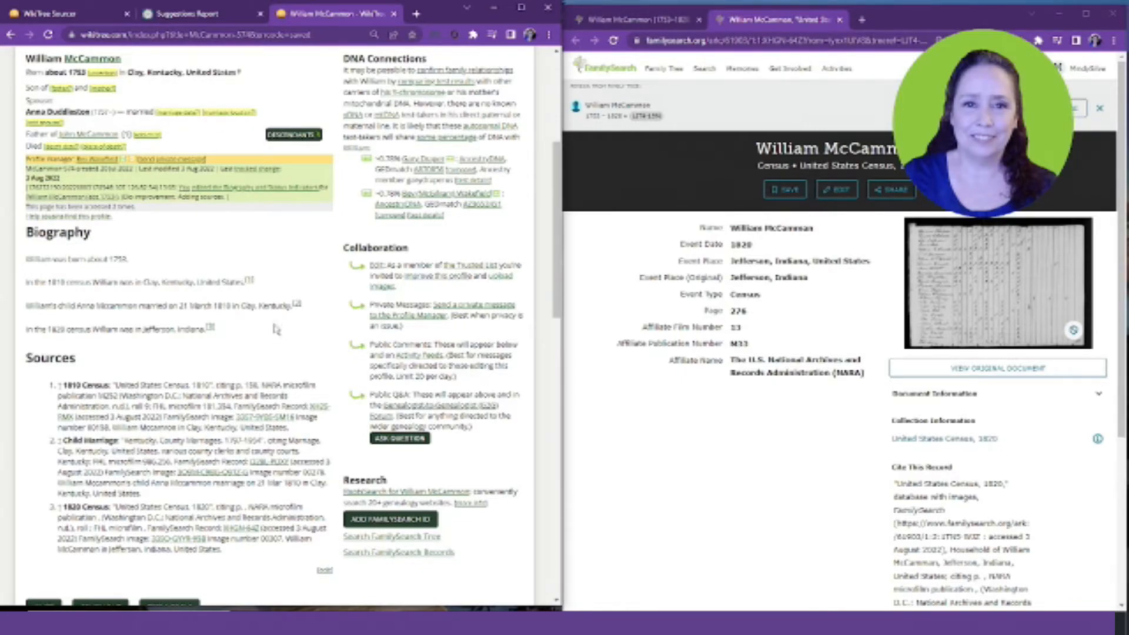
left_click(839, 20)
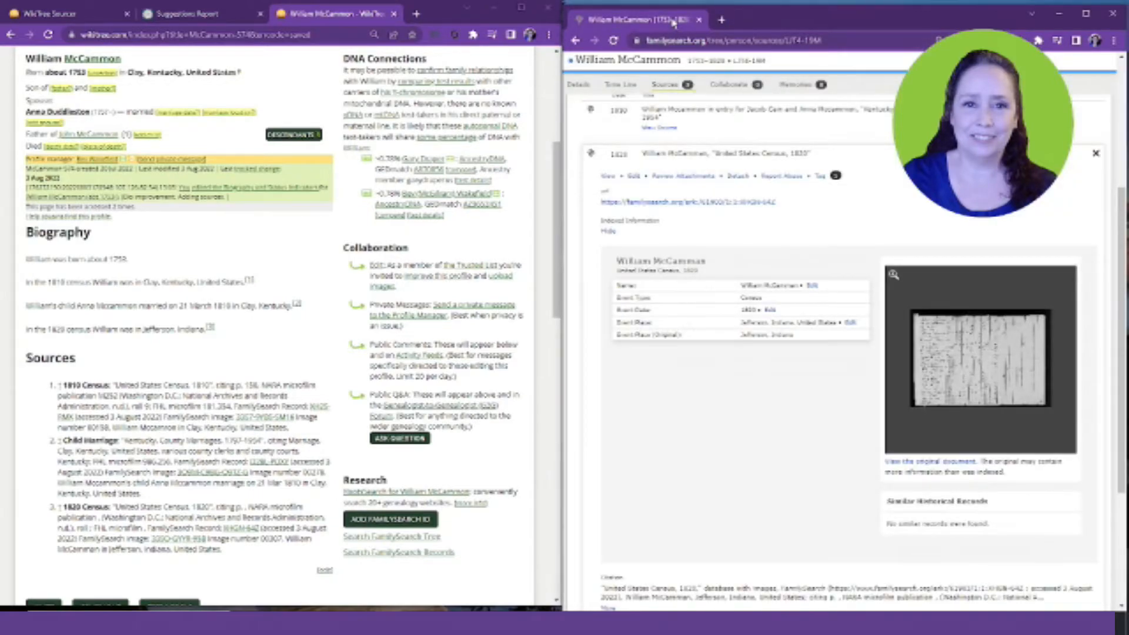
left_click_drag(674, 22, 674, 15)
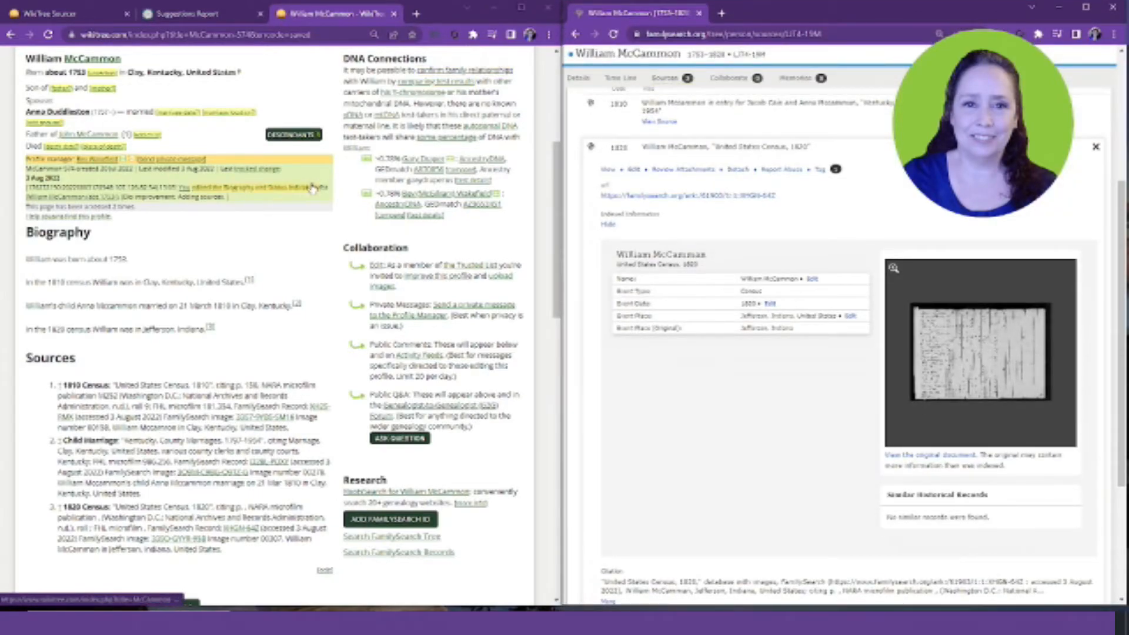
scroll(442, 80, "up", 3)
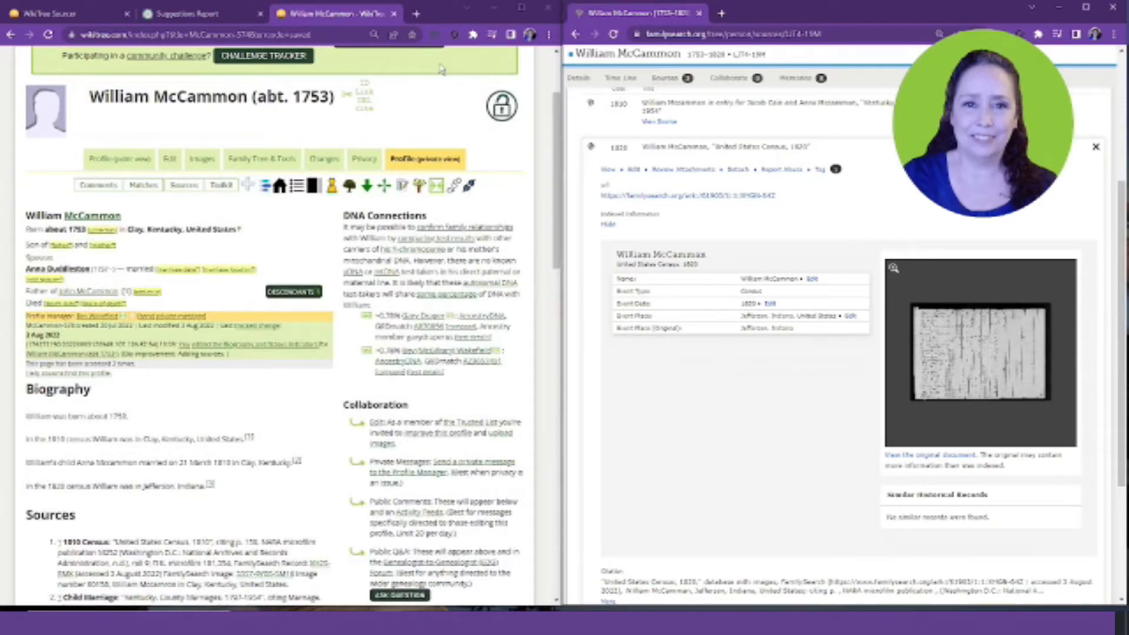
Search Ancestry for the ancestor from the WikiTree profile and move the results tab into the FamilySearch window.
left_click(436, 35)
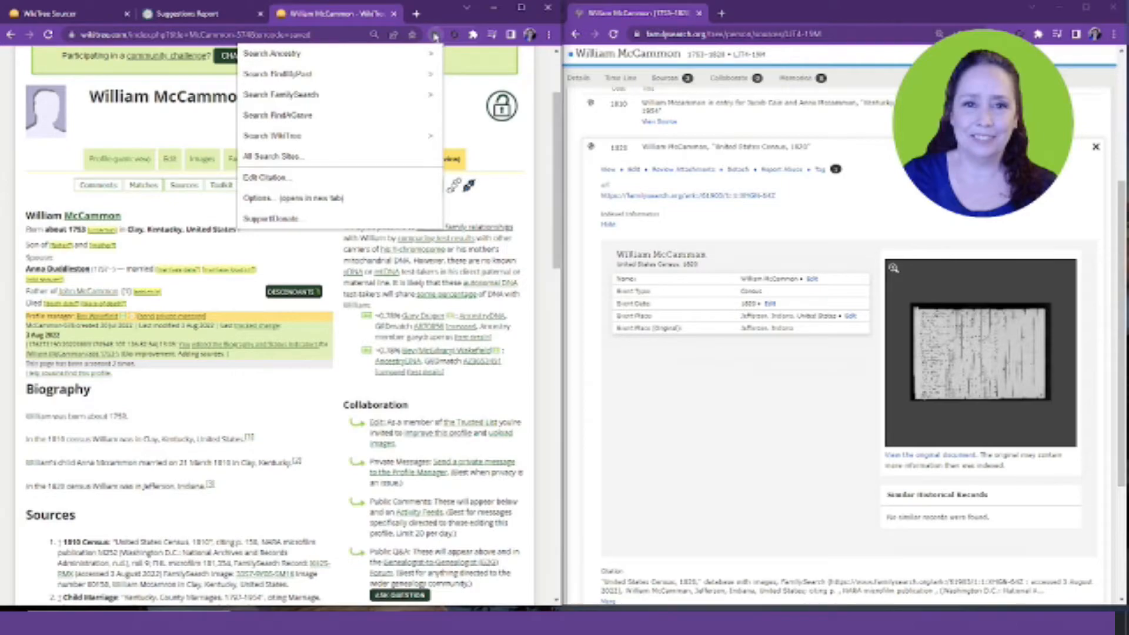
left_click(382, 54)
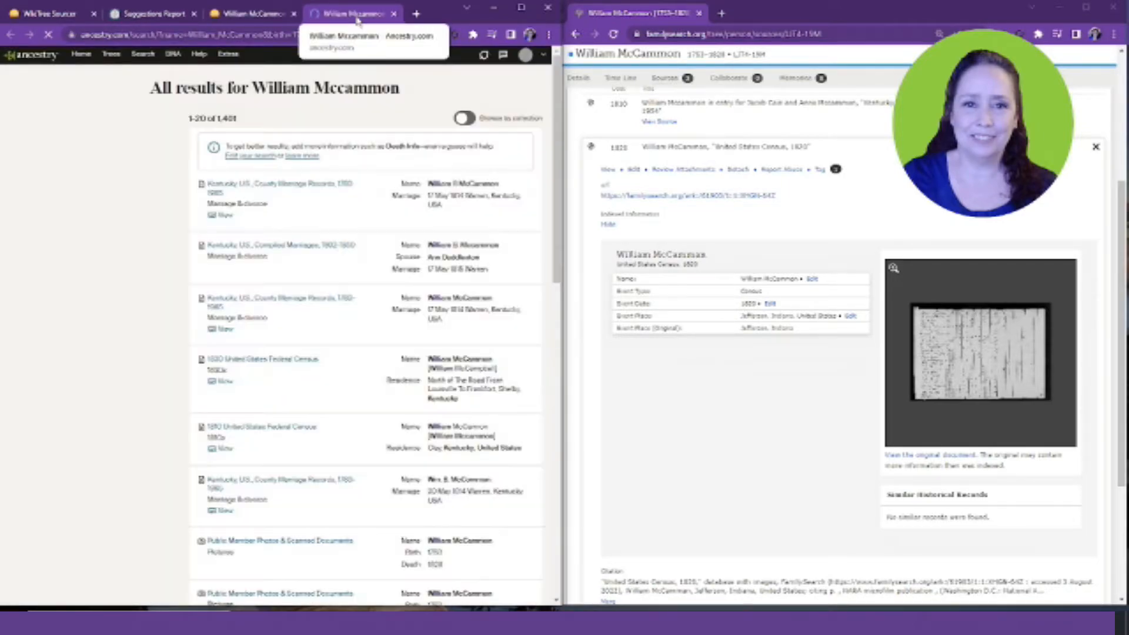
left_click_drag(356, 20, 777, 13)
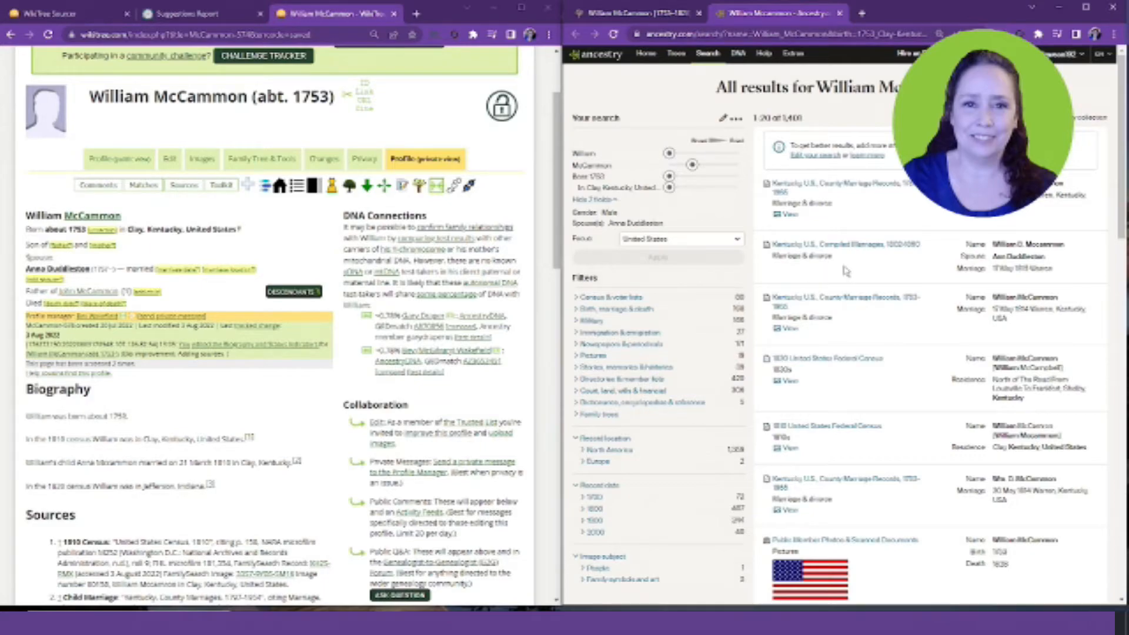
Open the Kentucky, U.S., Compiled Marriages result separately and place its tab beside the Ancestry search results.
mouse_move(848, 250)
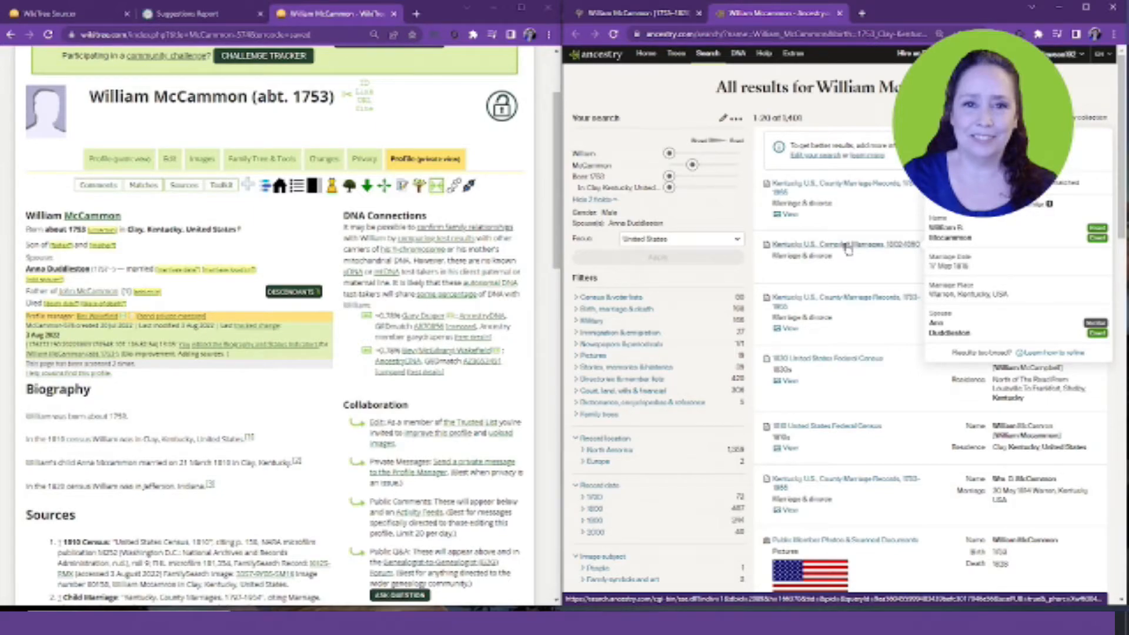
right_click(847, 248)
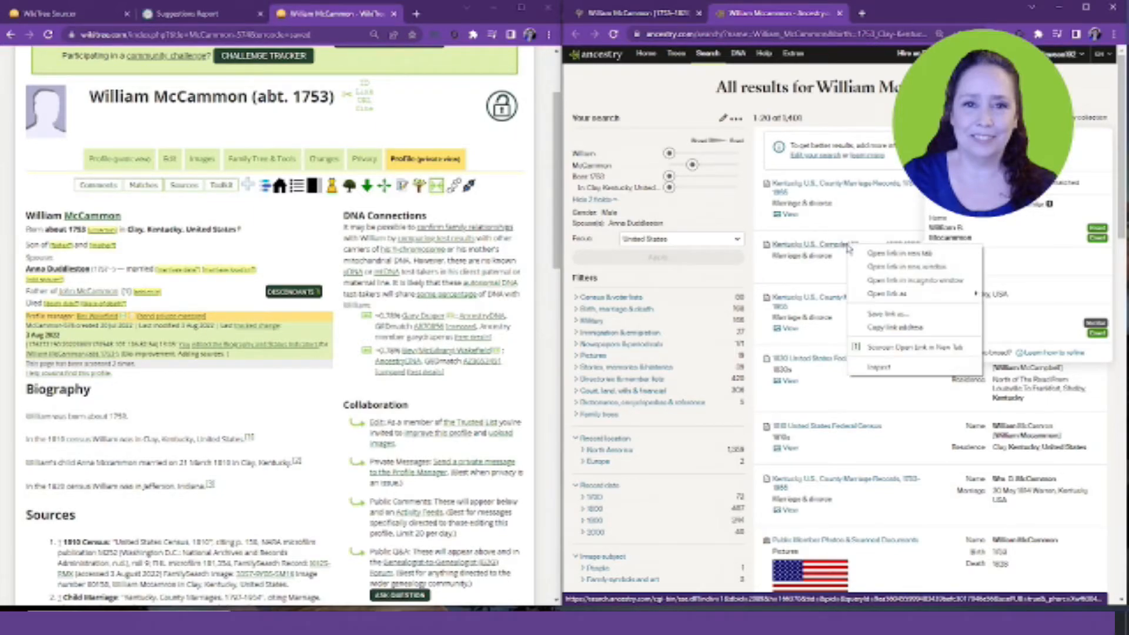
left_click(884, 271)
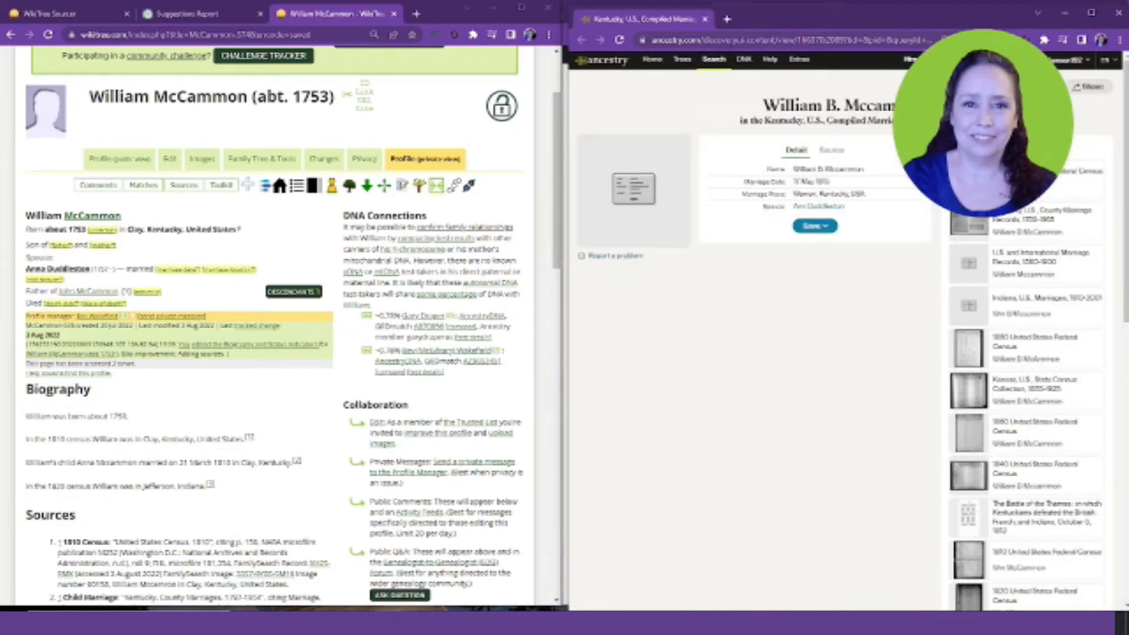
left_click_drag(668, 21, 863, 13)
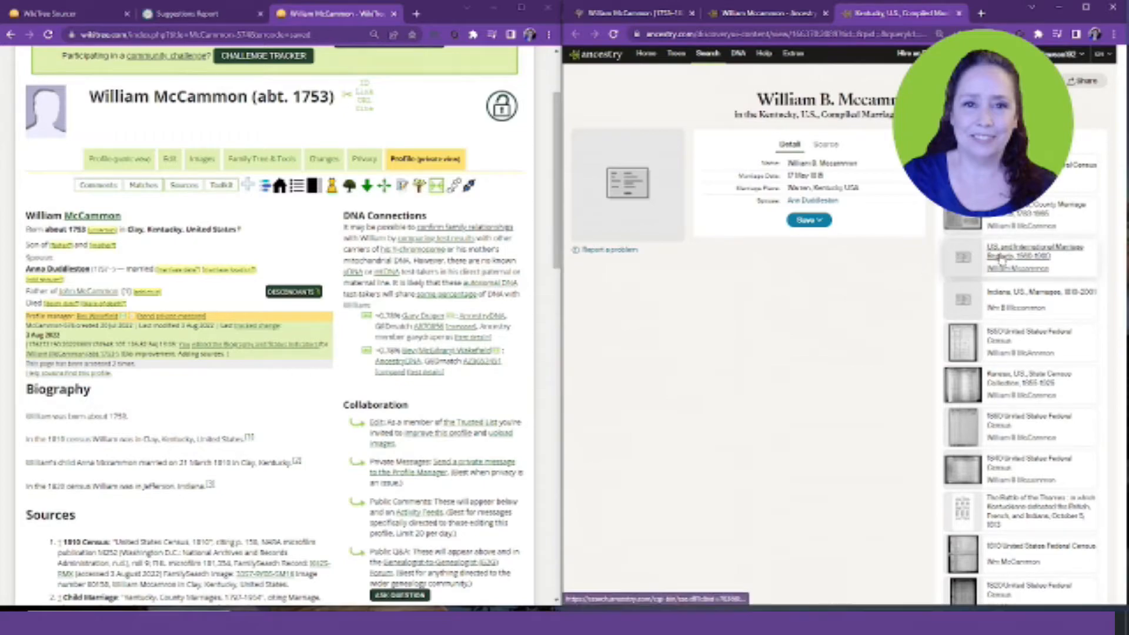
Look through the suggested records on the compiled marriage record and build a narrative with citation from that record.
scroll(996, 250, "down", 3)
scroll(996, 249, "down", 5)
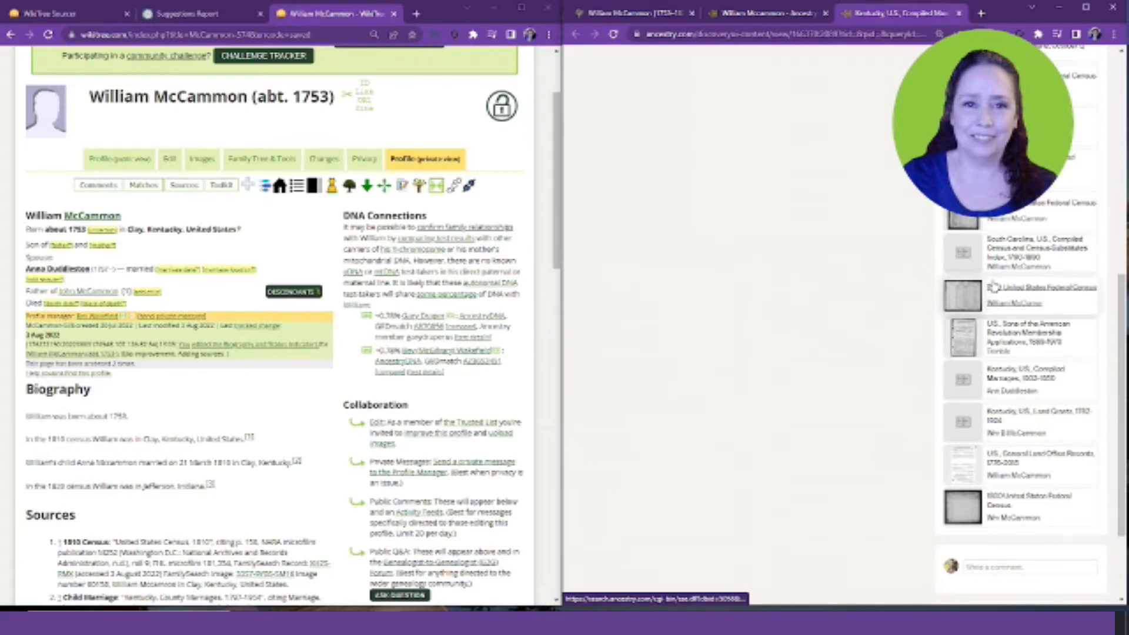
scroll(988, 287, "up", 3)
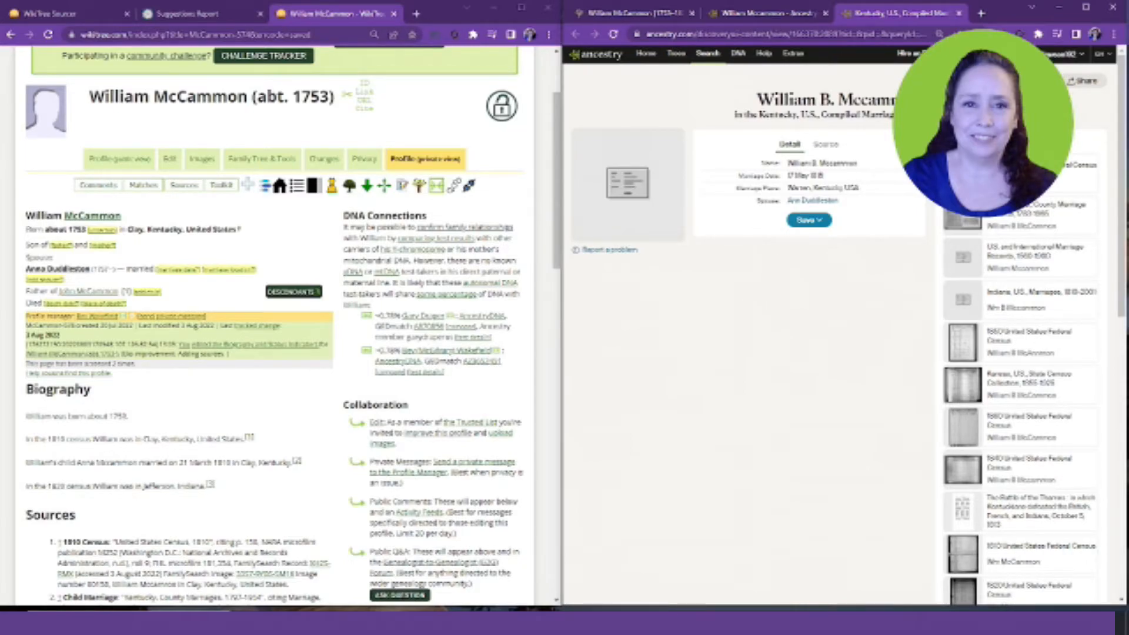
left_click(1000, 34)
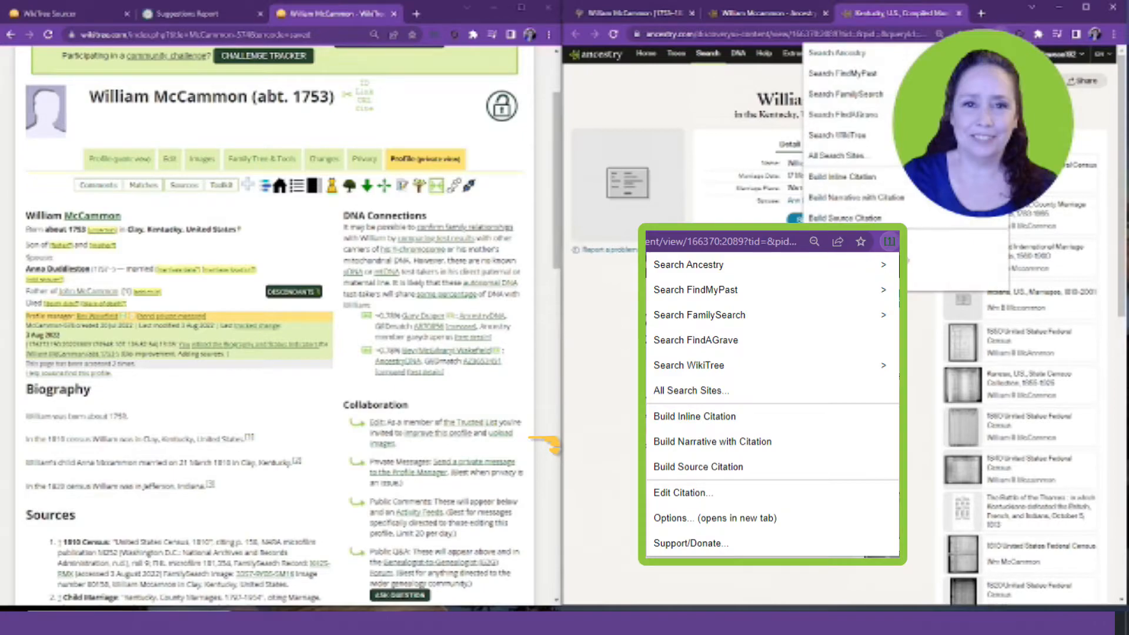
left_click(827, 199)
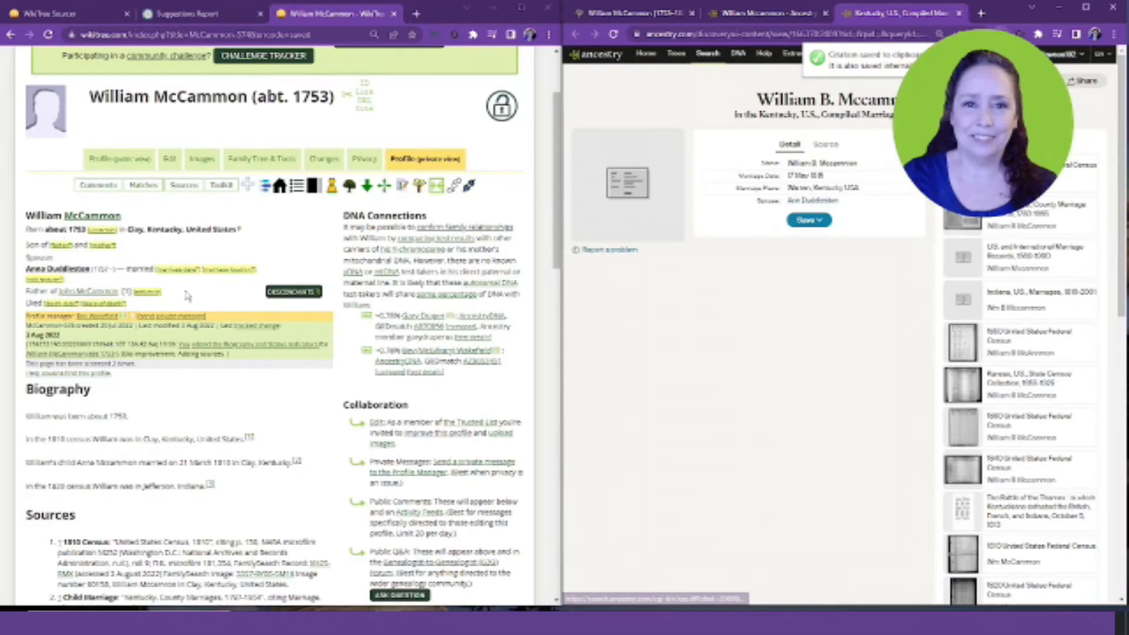
Edit the ancestor's WikiTree profile and paste the 17 May 1815 marriage narrative with its citation as a new paragraph after the 1810 census entry.
left_click(169, 163)
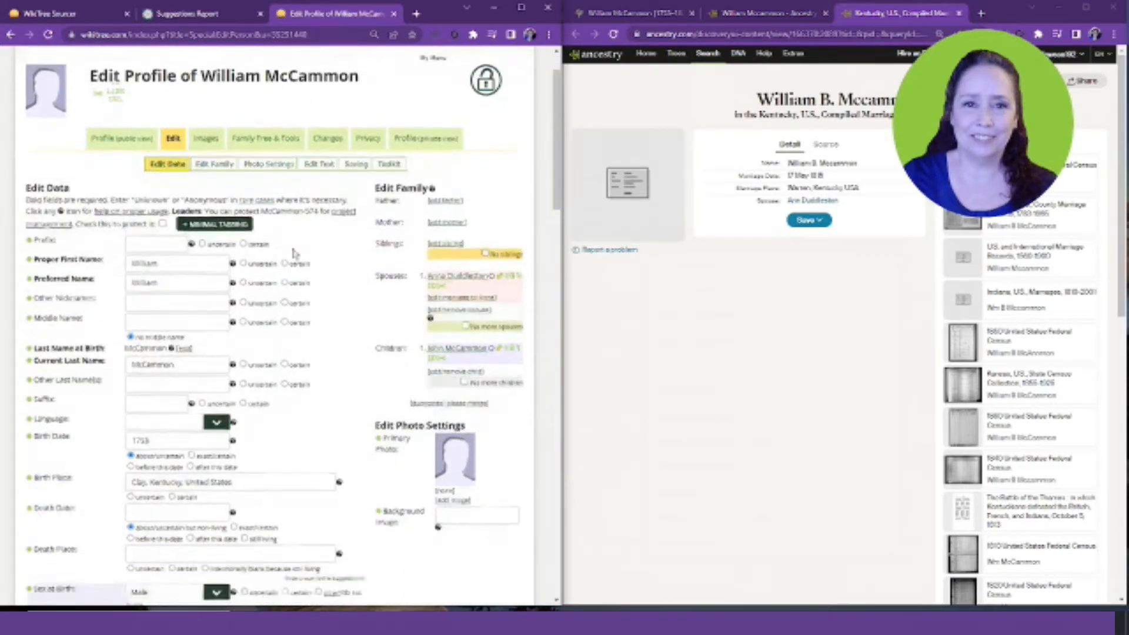
scroll(294, 253, "down", 8)
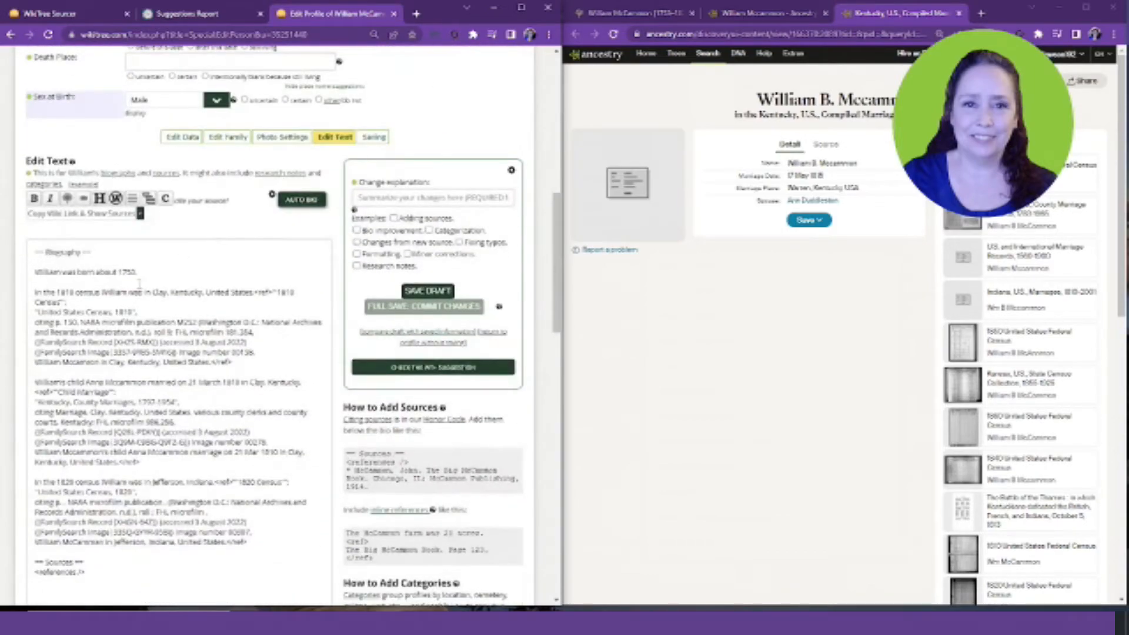
scroll(178, 207, "down", 2)
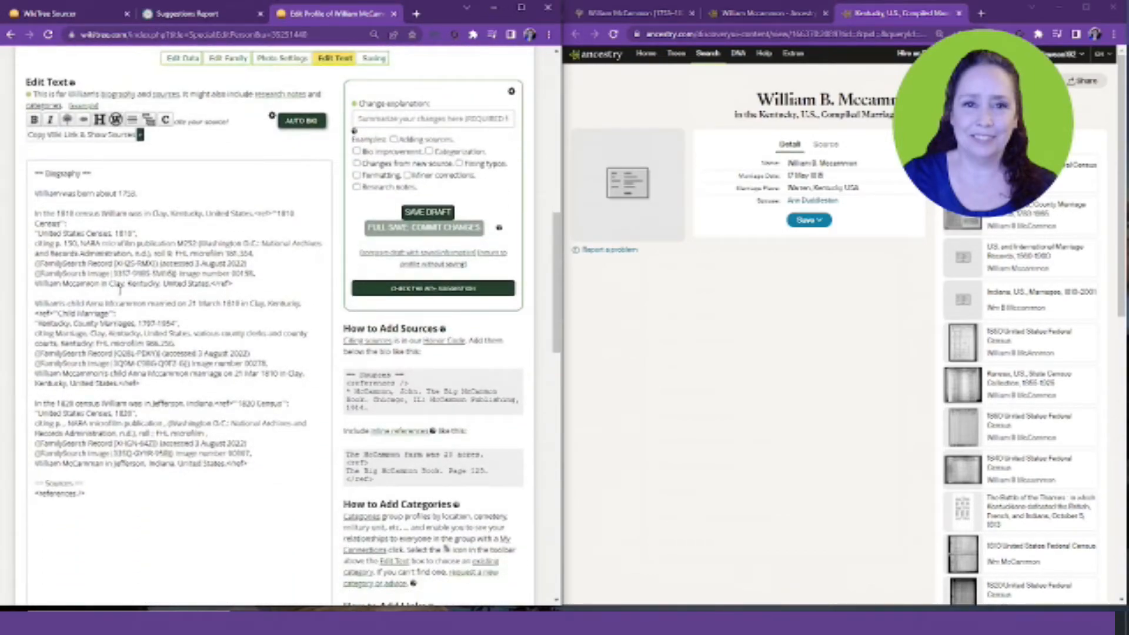
left_click(237, 282)
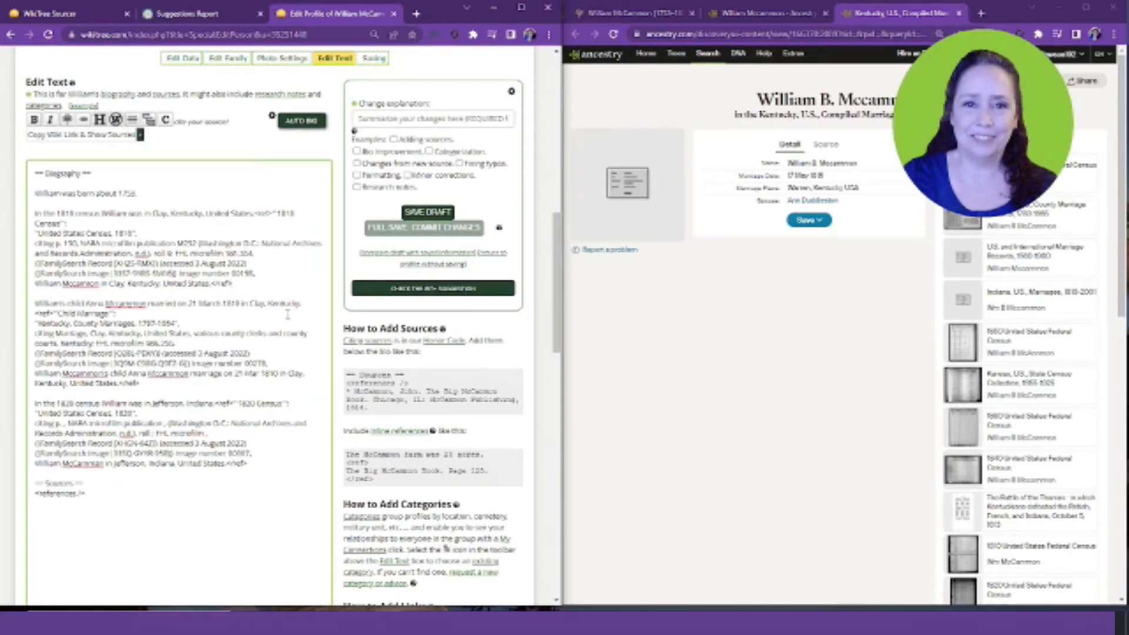
key("Return")
key("Return")
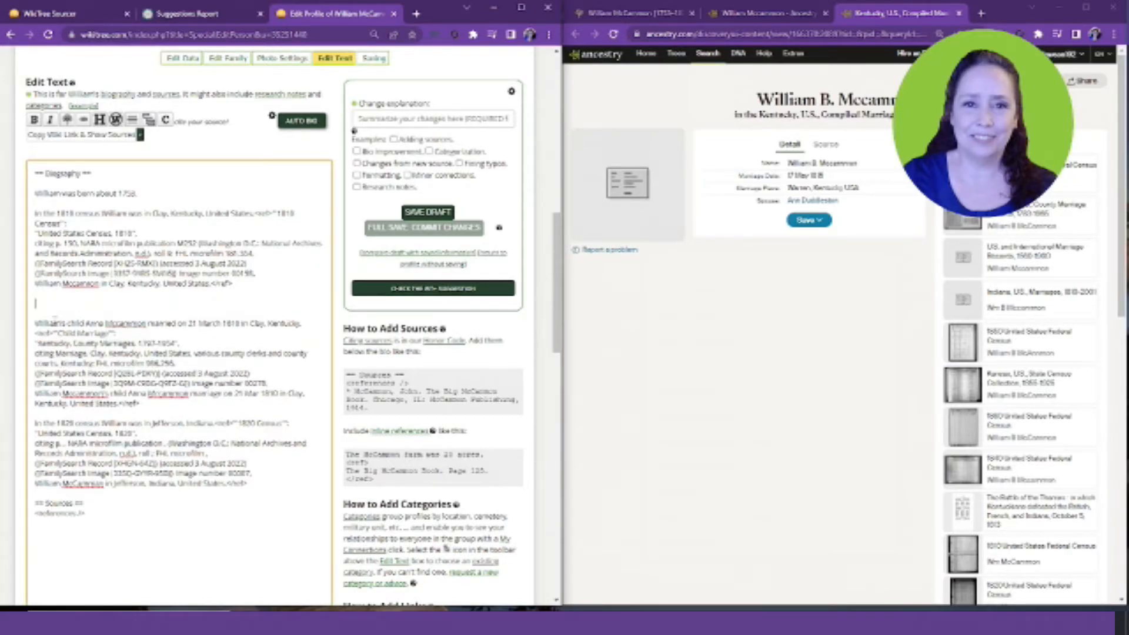
type("William married Ann Duddleston on 17 May 1815 in Warren, Kentucky, United States.<ref>\"Marriage\": \"Kentucky, U.S., Compiled Marriages, 1802-1850\", Dodd, Jordan, Comp.. Kentucky Marriages to 1850. Electronic transcription of marriage records held by the individual counties in Kentucky. (Ancestry Record 2889 #1463703) (accessed 3 August 2022). William B Mccammon marriage to Ann Duddleston on 17 May 1815 in Warren, Kentucky, USA.</ref>")
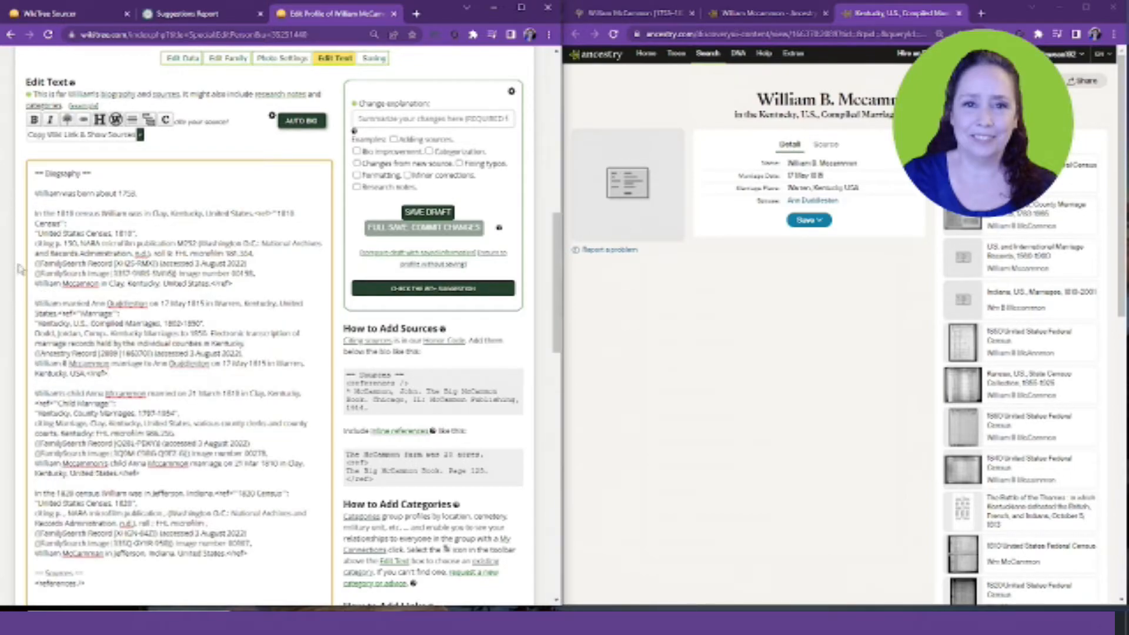
Preview the biography and check the marriage sentence and its Kentucky, U.S., Compiled Marriages citation.
scroll(76, 353, "down", 5)
left_click(59, 379)
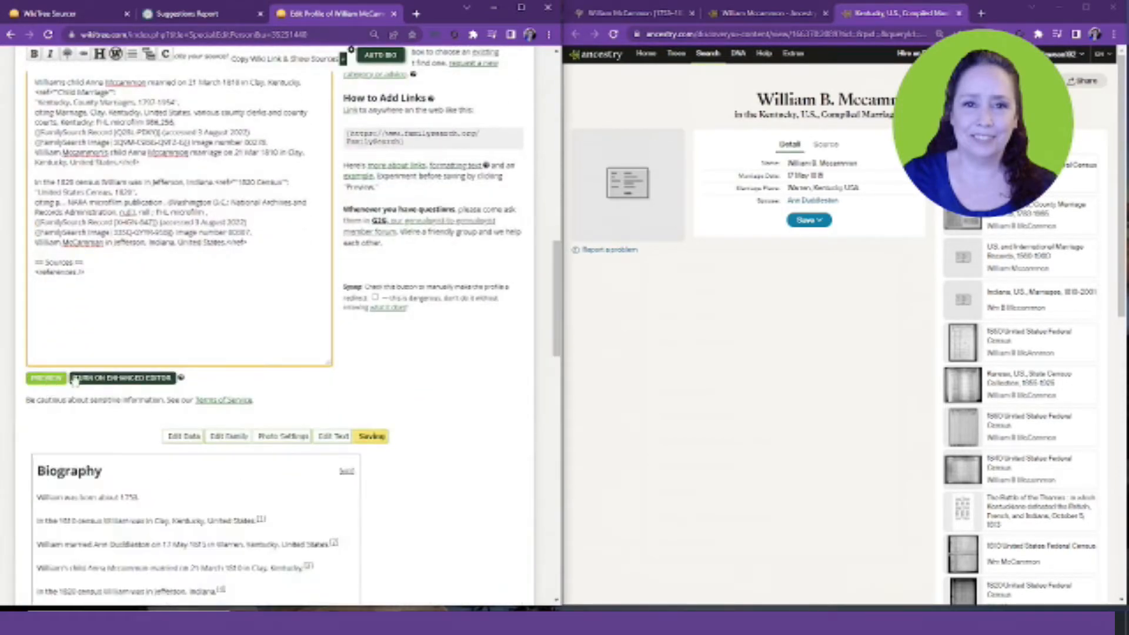
scroll(456, 370, "down", 5)
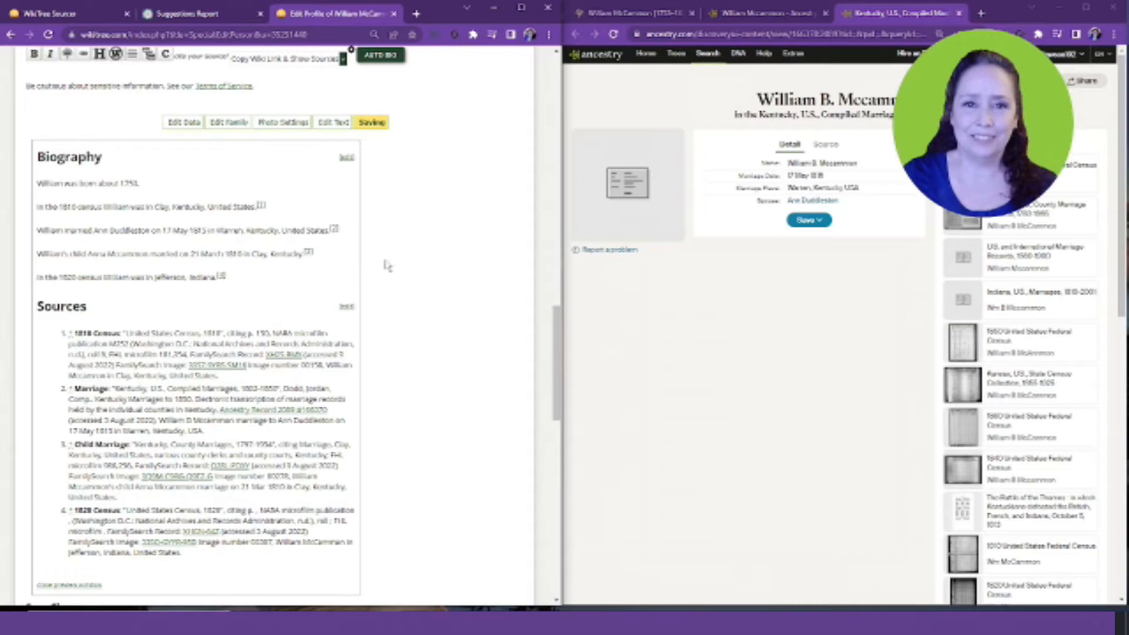
Reword the marriage sentence to "on the 17th of May 1815 in Warren, Kentucky", dropping "United States", and check the preview.
scroll(441, 305, "up", 7)
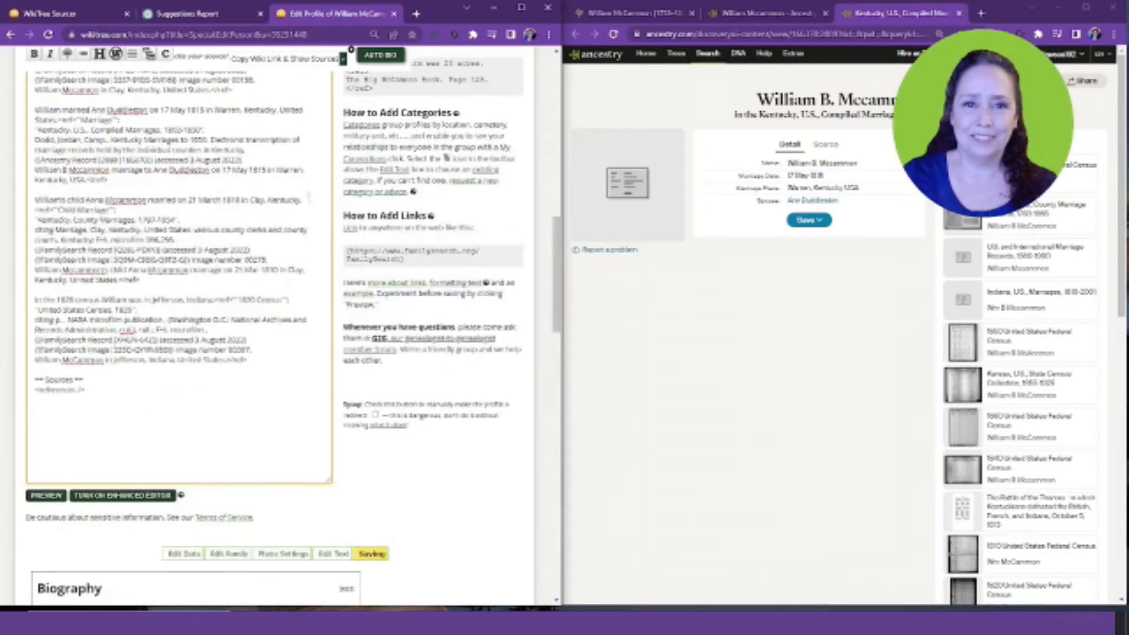
scroll(300, 215, "up", 1)
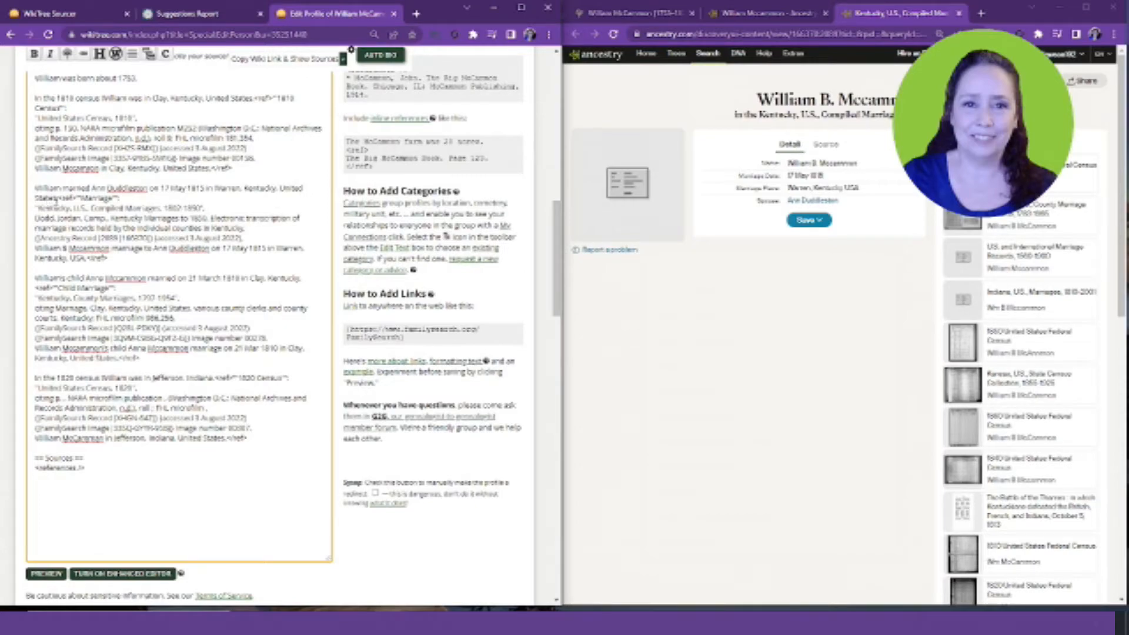
left_click_drag(56, 200, 280, 189)
key("BackSpace")
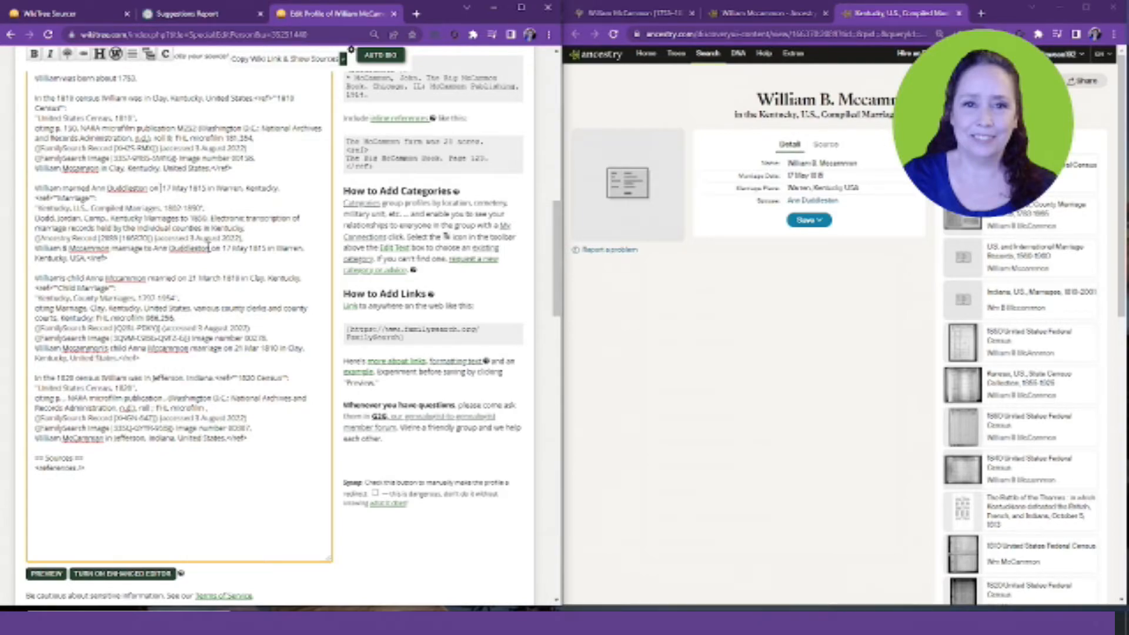
type("the 17th of")
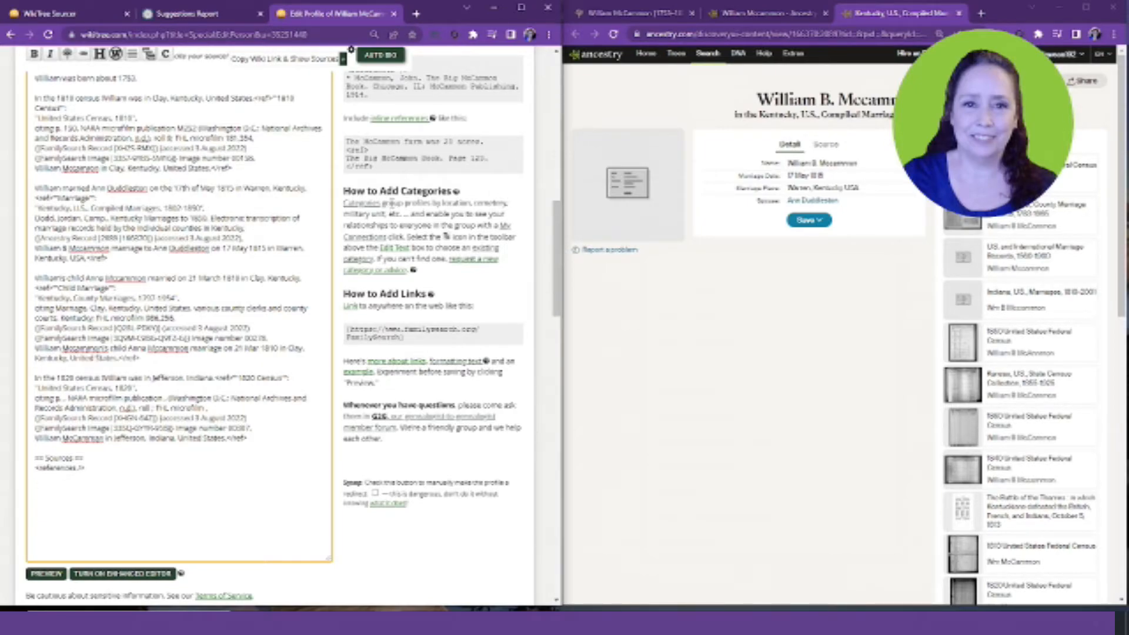
scroll(383, 203, "down", 3)
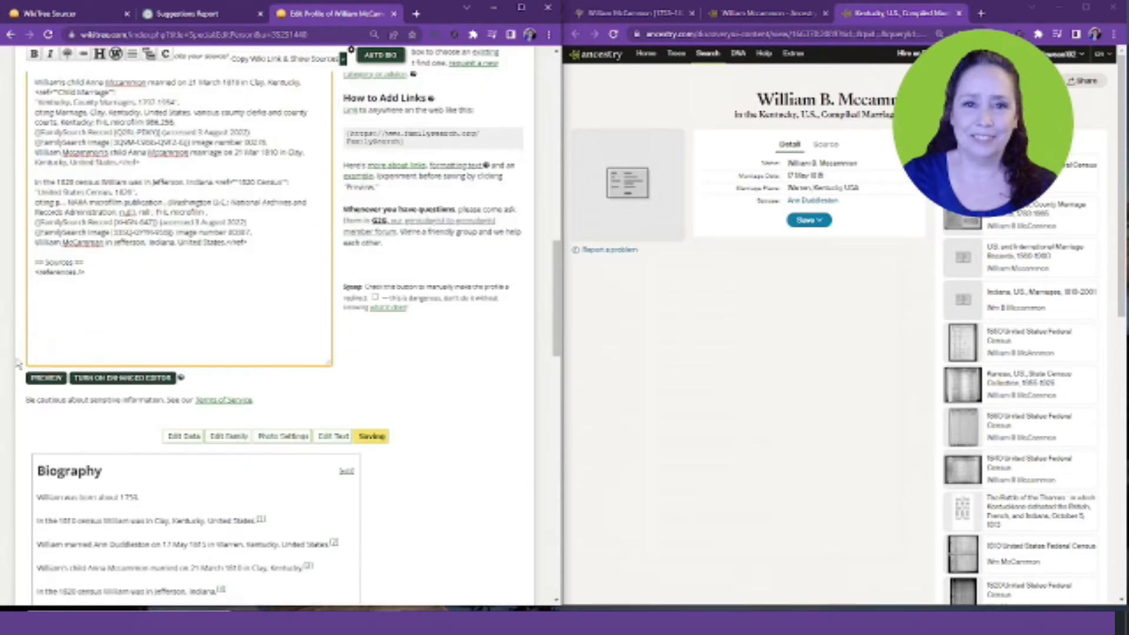
scroll(418, 381, "down", 5)
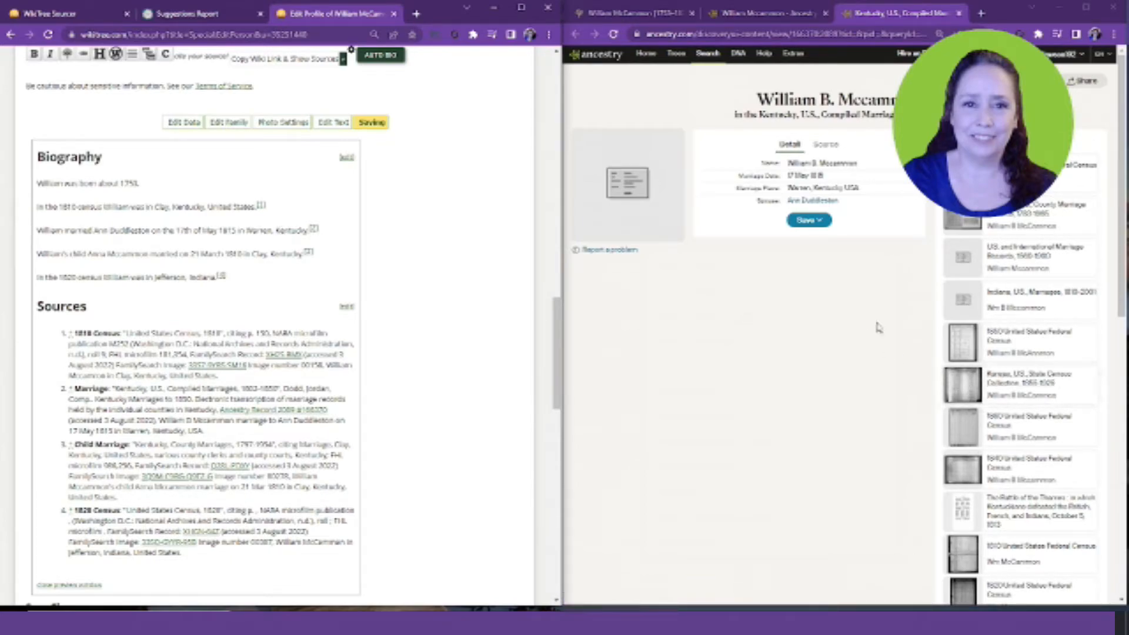
Close the compiled marriage record, narrow the Ancestry results to family trees and open the ancestor's profile from the first tree result.
key("ctrl+w")
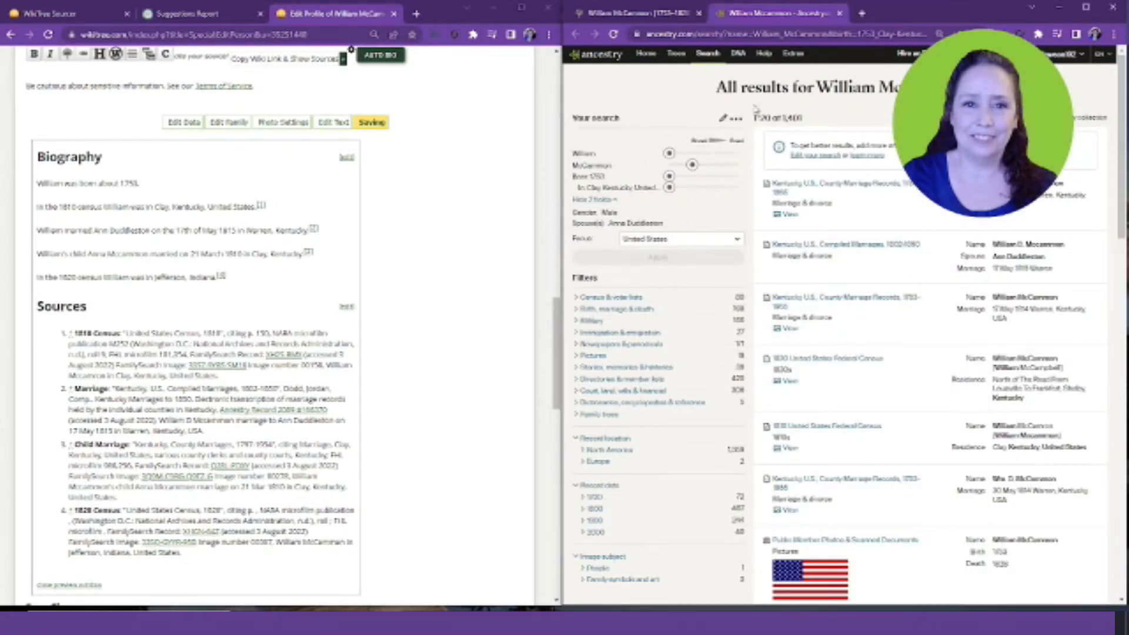
scroll(640, 235, "down", 2)
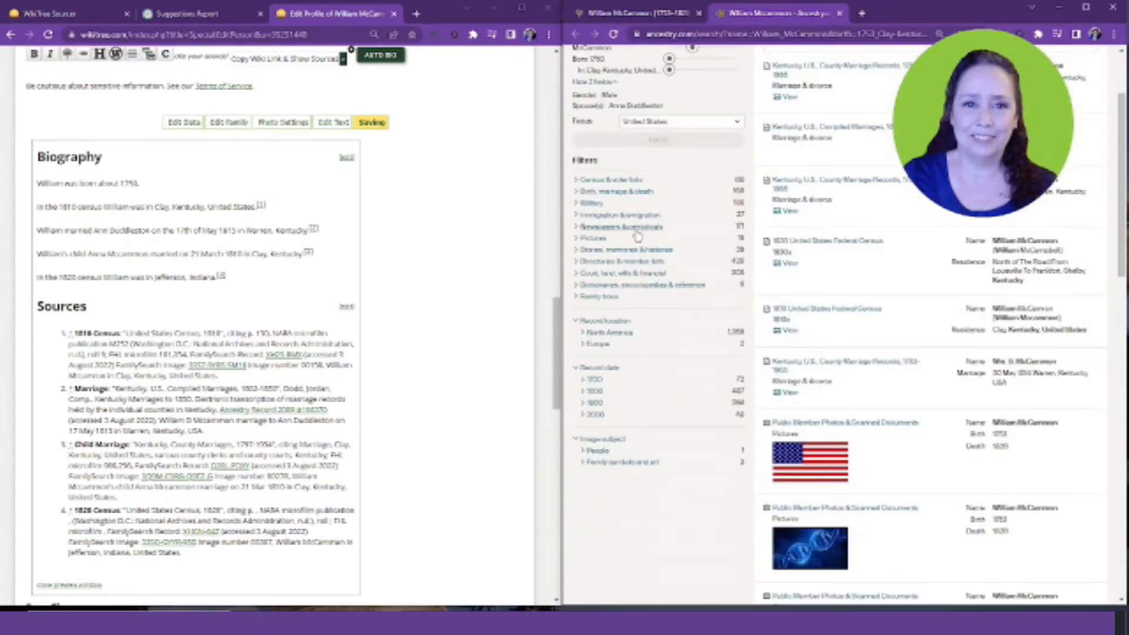
left_click(609, 298)
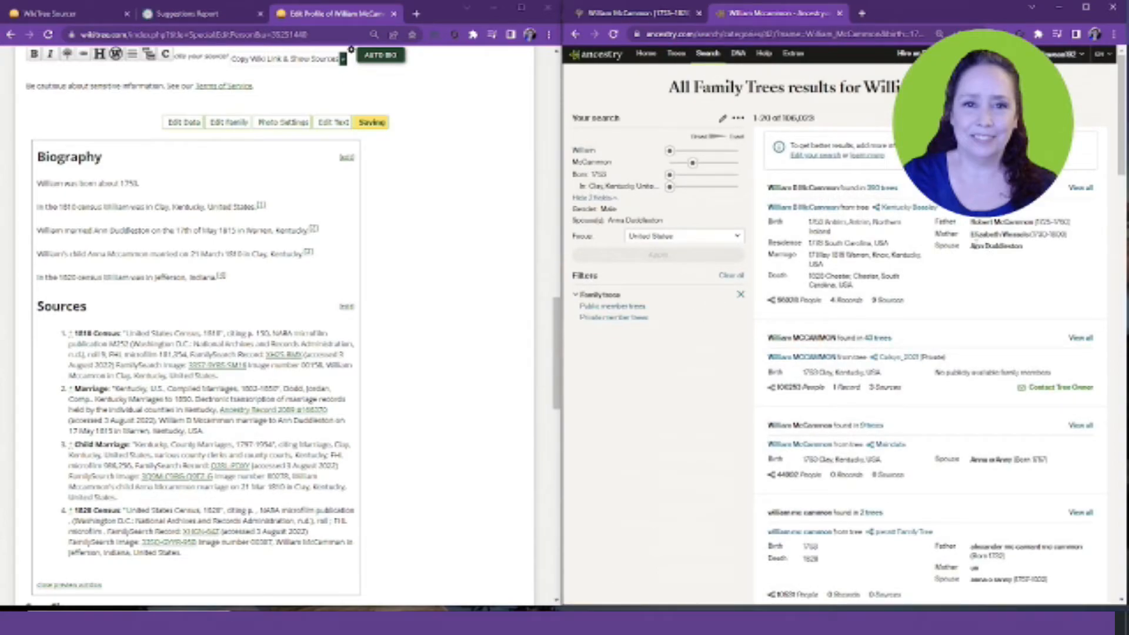
left_click(819, 209)
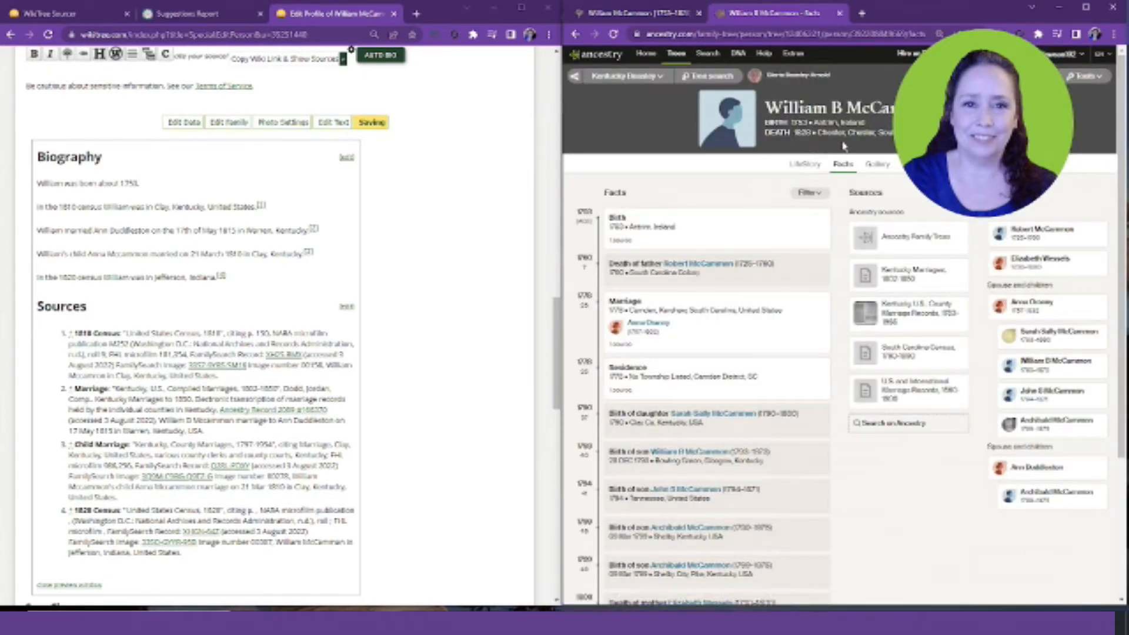
View the Kentucky, U.S., County Marriage Records source on the tree profile, dismiss it and close the Ancestry tab.
left_click(945, 307)
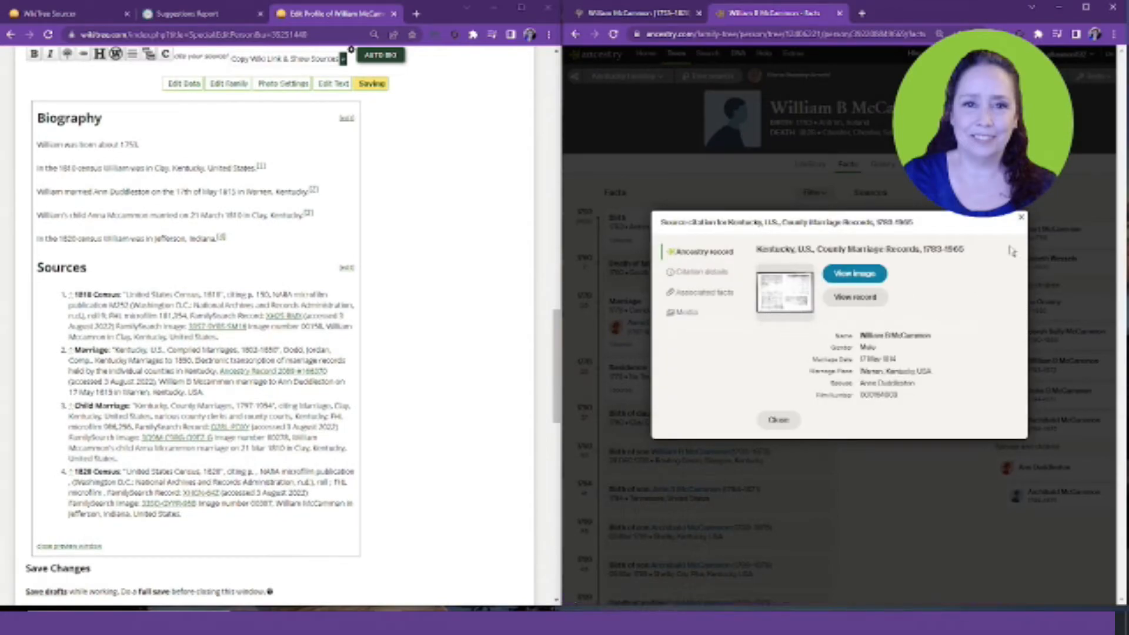
left_click(1021, 218)
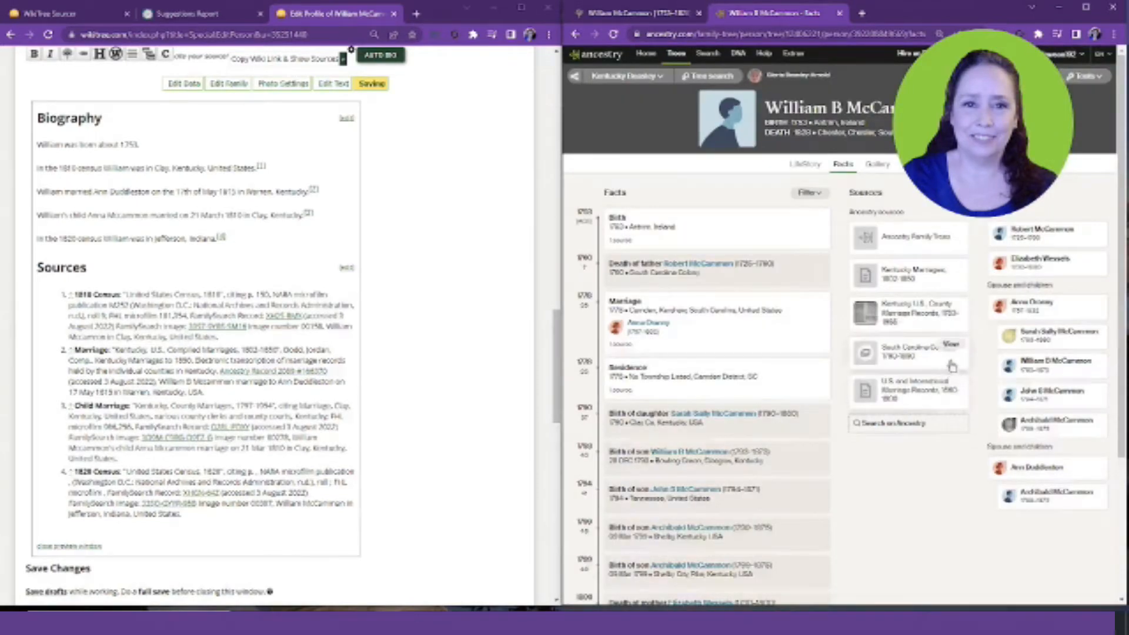
left_click(840, 13)
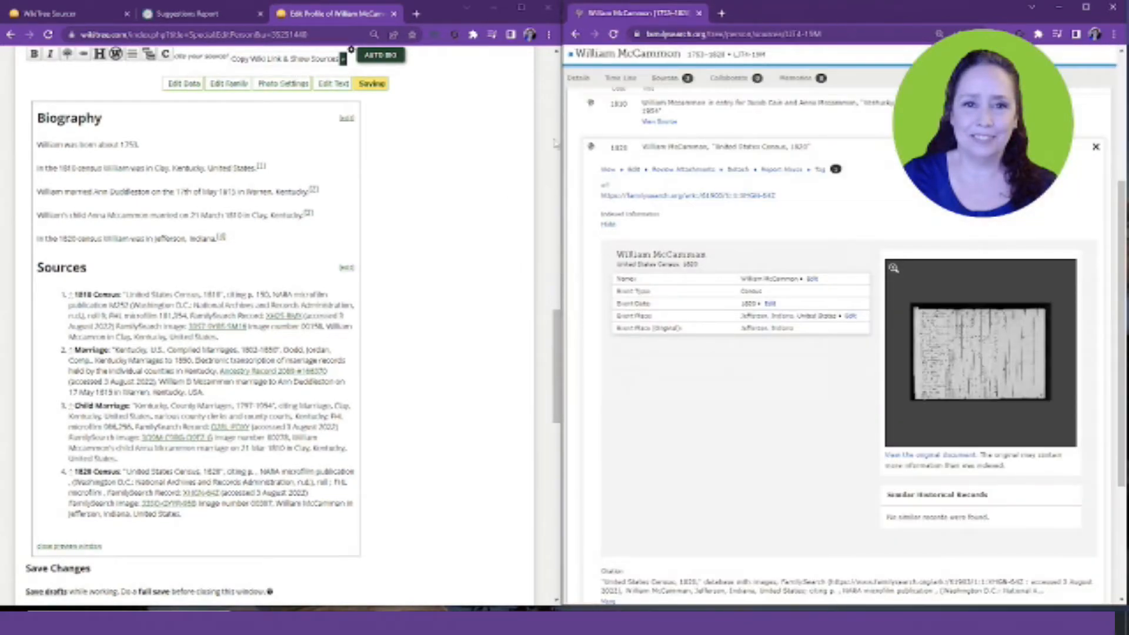
Set the change explanation to "Bio improvement. Adding sources." and commit the profile changes with a full save.
scroll(439, 284, "up", 10)
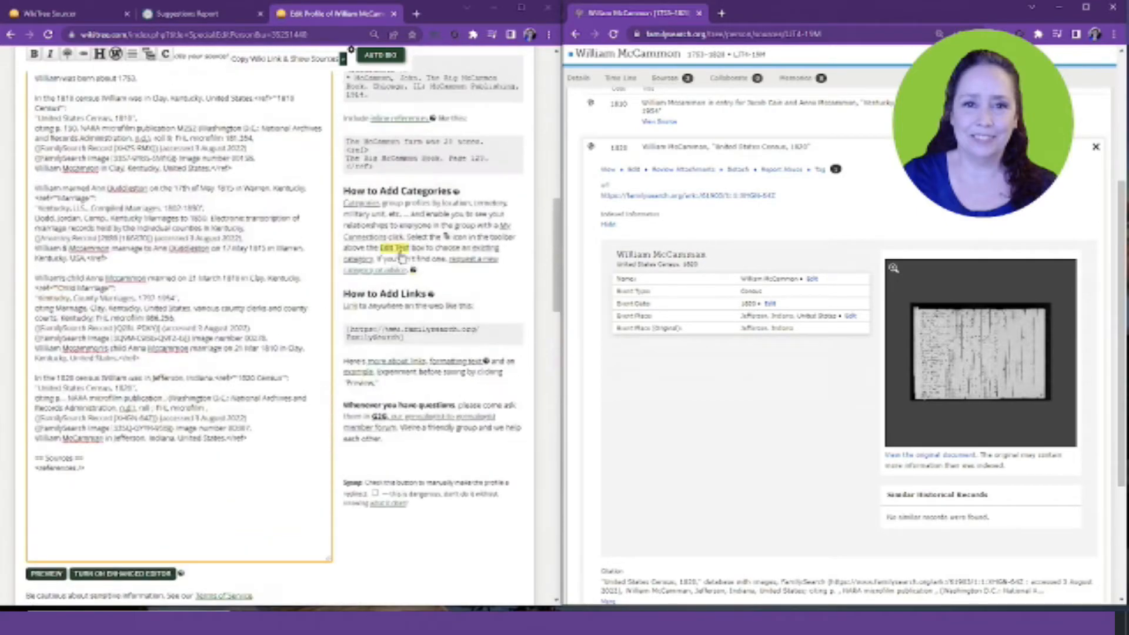
left_click(378, 235)
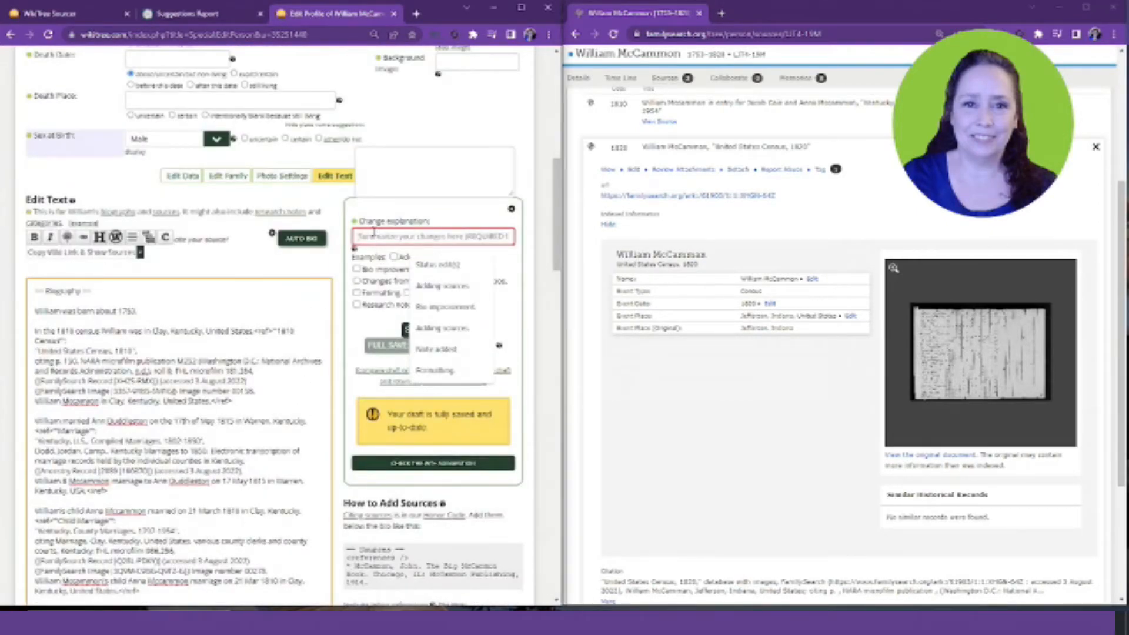
left_click(357, 269)
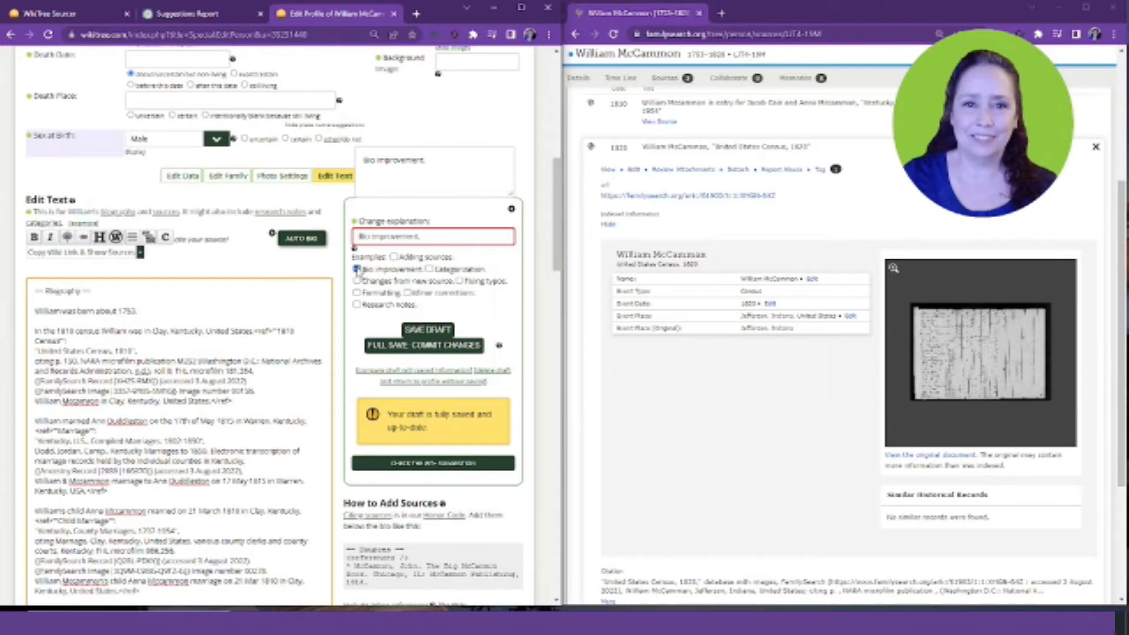
left_click(396, 260)
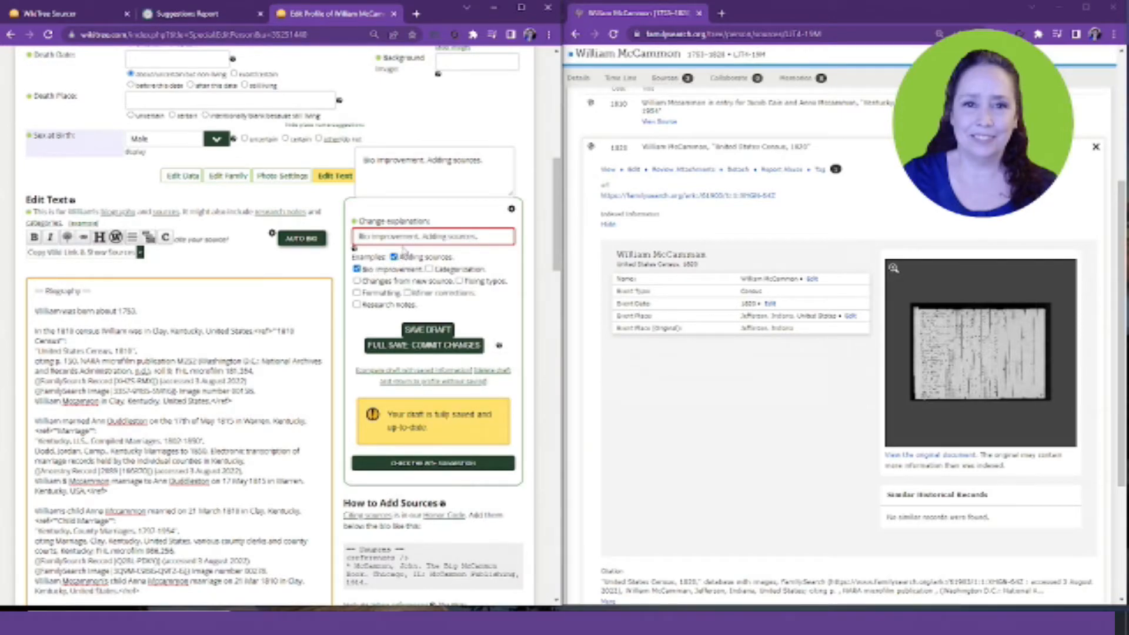
scroll(405, 250, "down", 2)
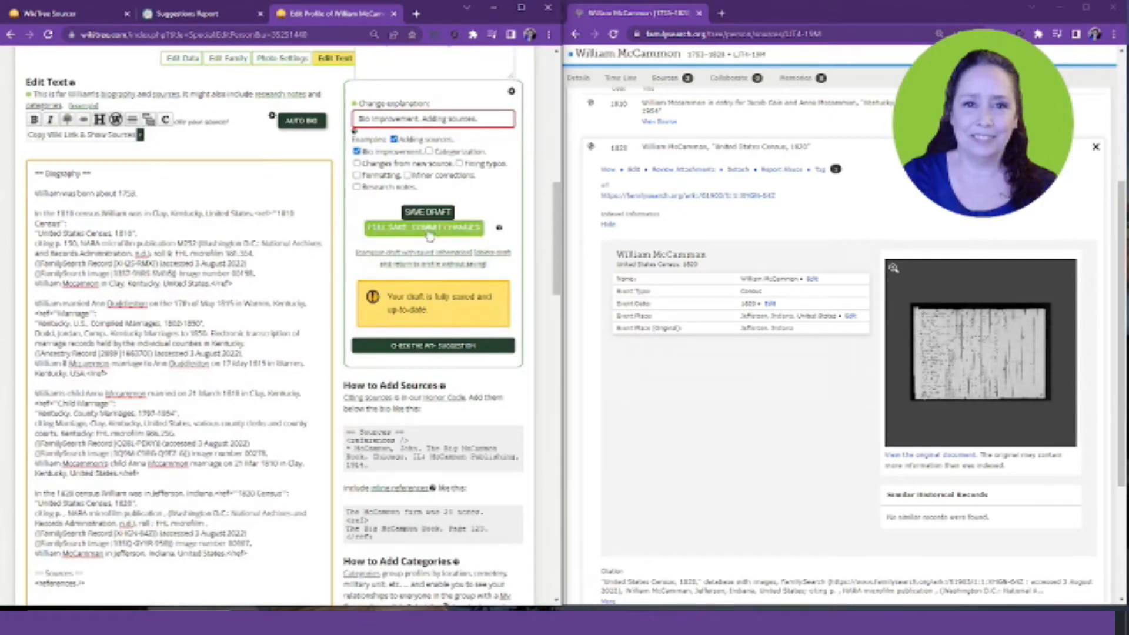
left_click(429, 236)
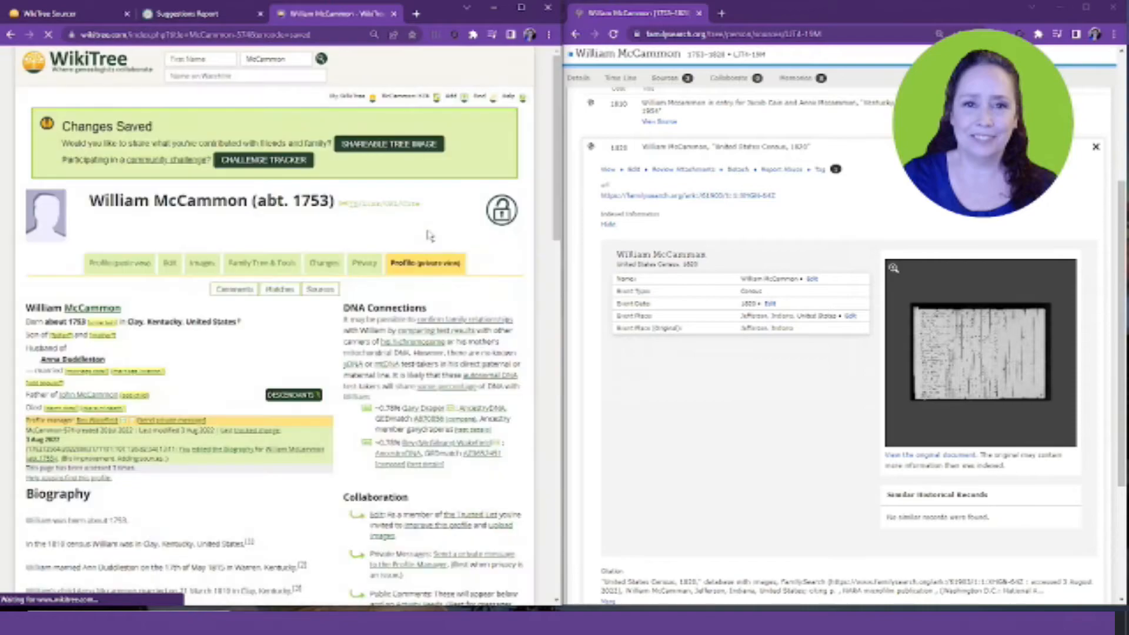
Review the biography paragraphs and numbered sources on the saved WikiTree profile.
scroll(277, 224, "down", 4)
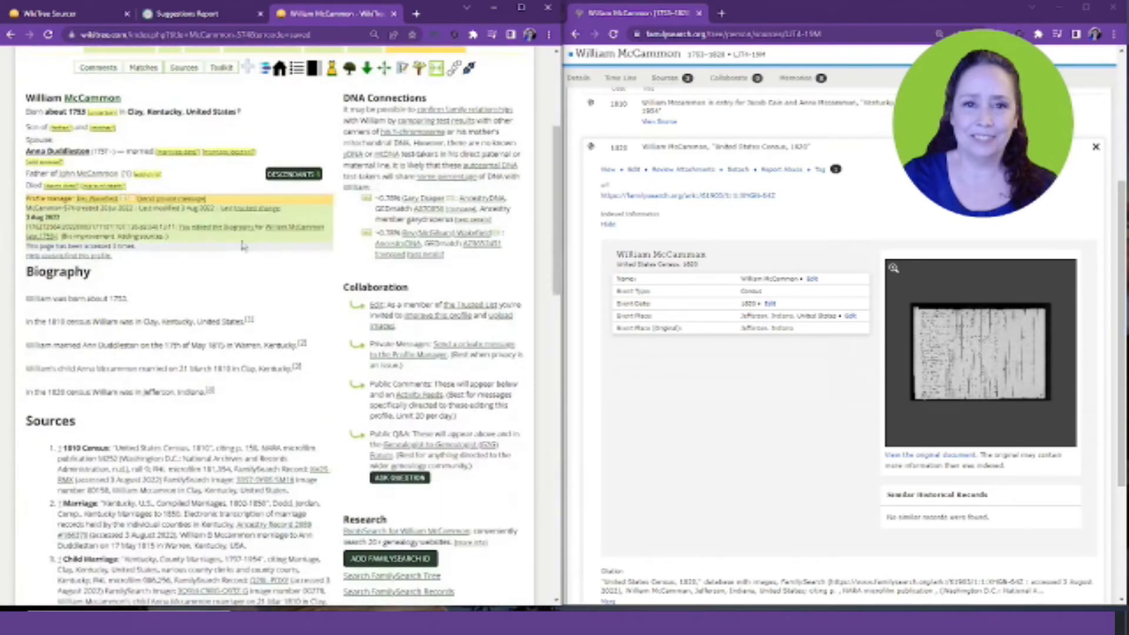
scroll(147, 270, "down", 1)
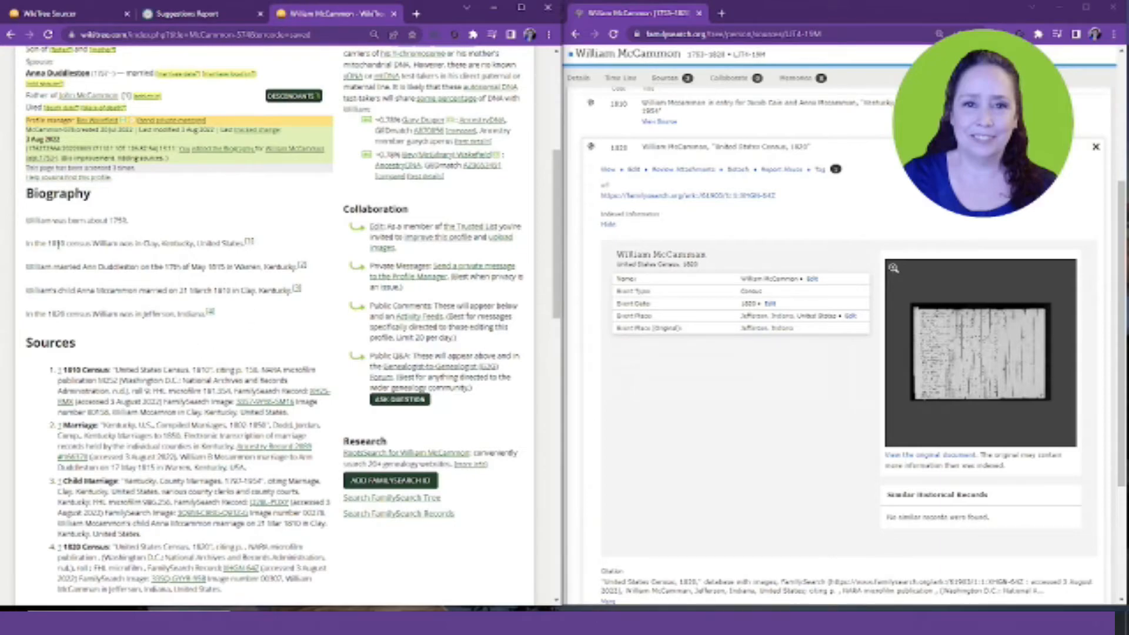
scroll(96, 244, "down", 3)
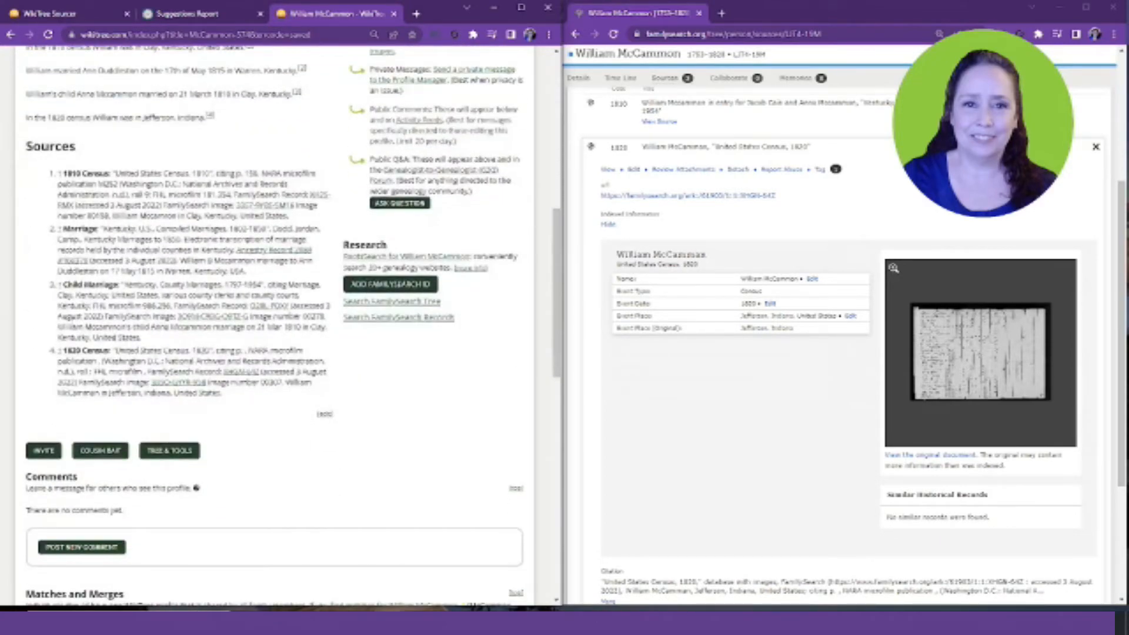
scroll(156, 207, "up", 6)
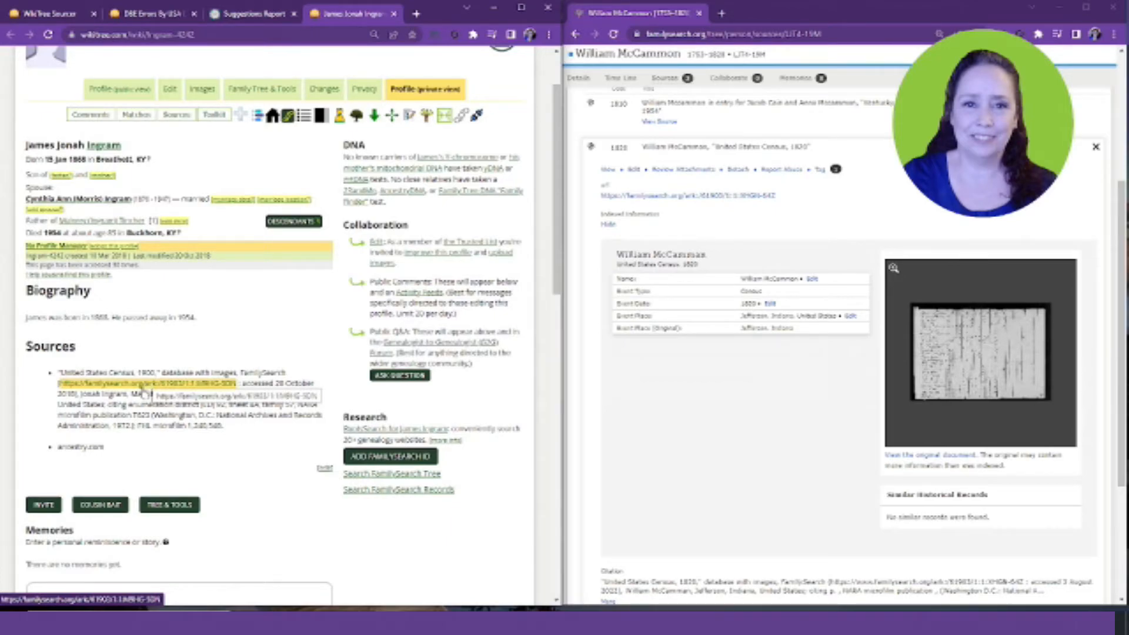
Examine the "ancestry.com" source on the second ancestor's WikiTree profile and search Ancestry for that ancestor with WikiTree Sourcer.
left_click_drag(104, 448, 58, 458)
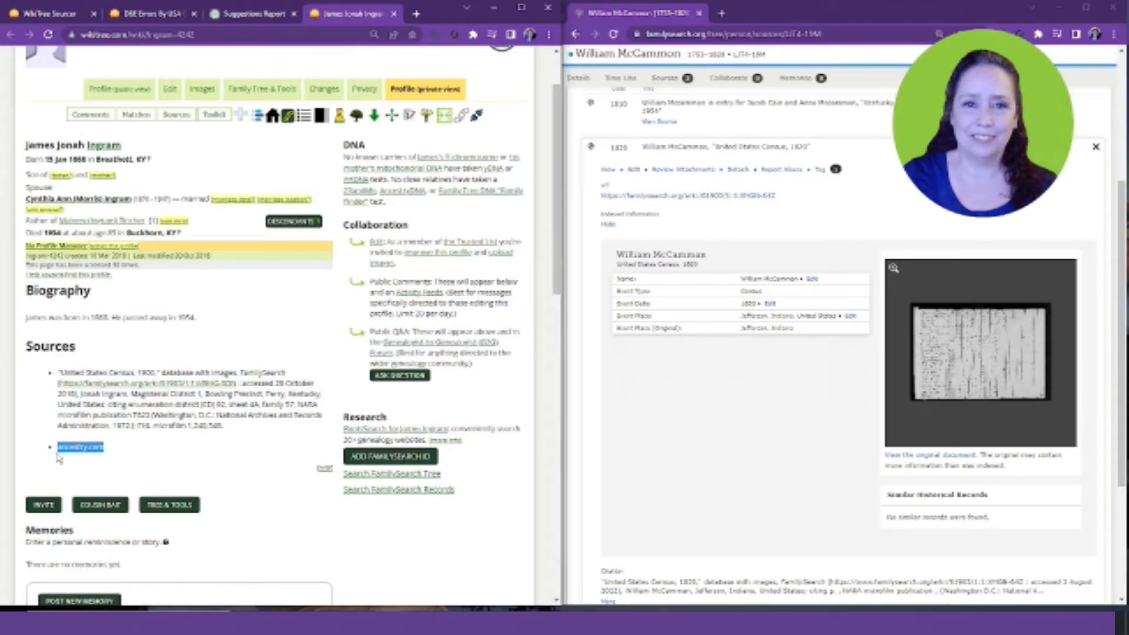
scroll(99, 449, "up", 2)
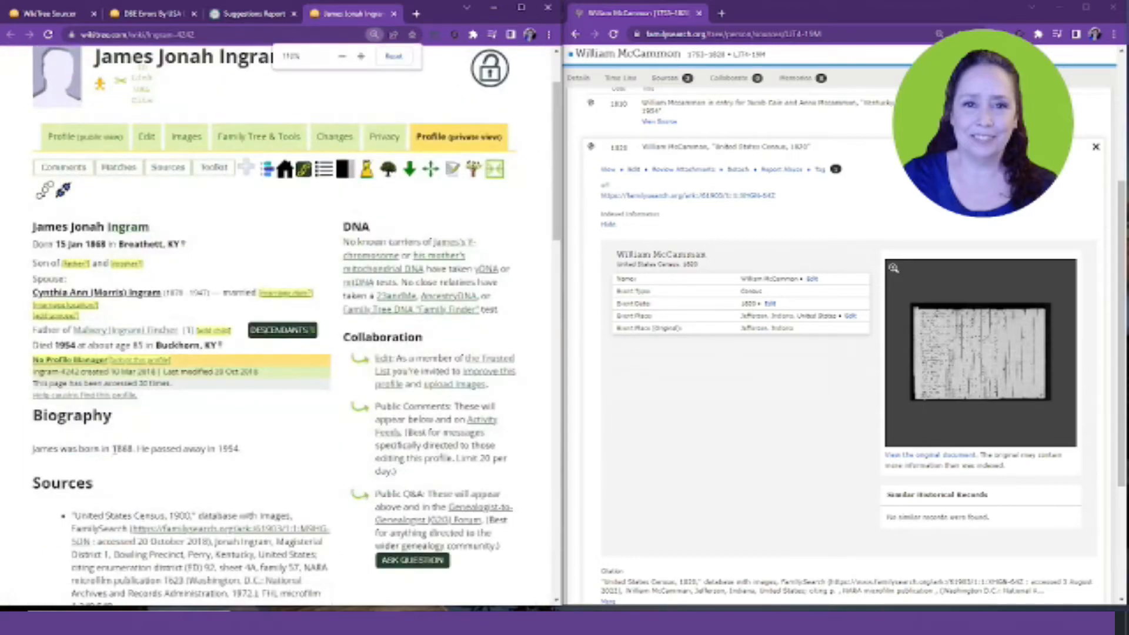
scroll(115, 450, "down", 3)
left_click(158, 438)
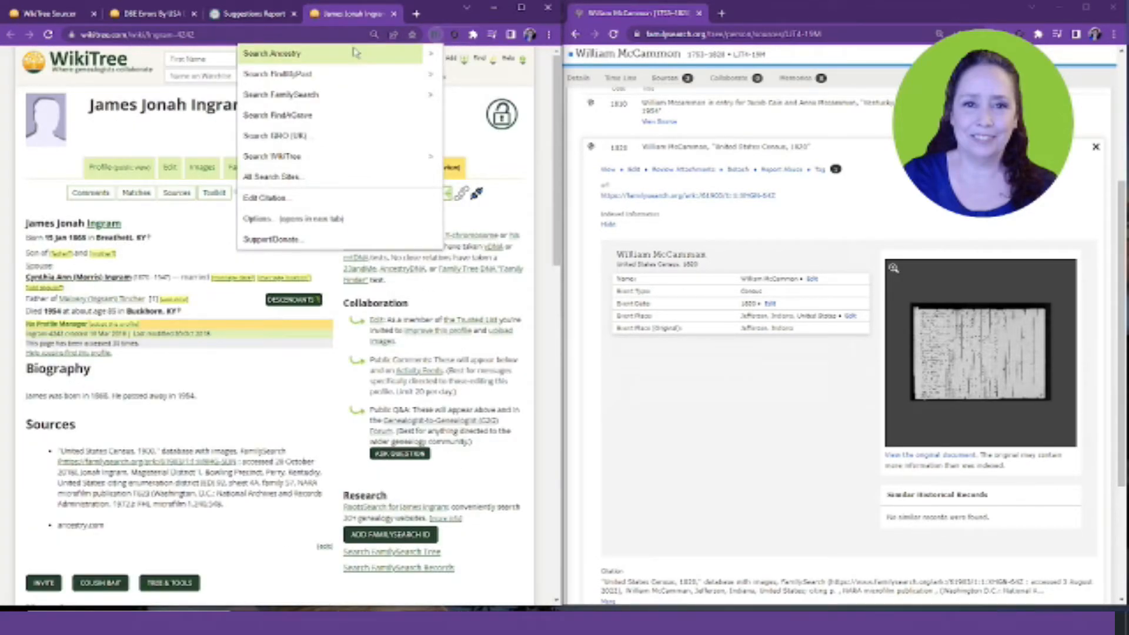
left_click(355, 53)
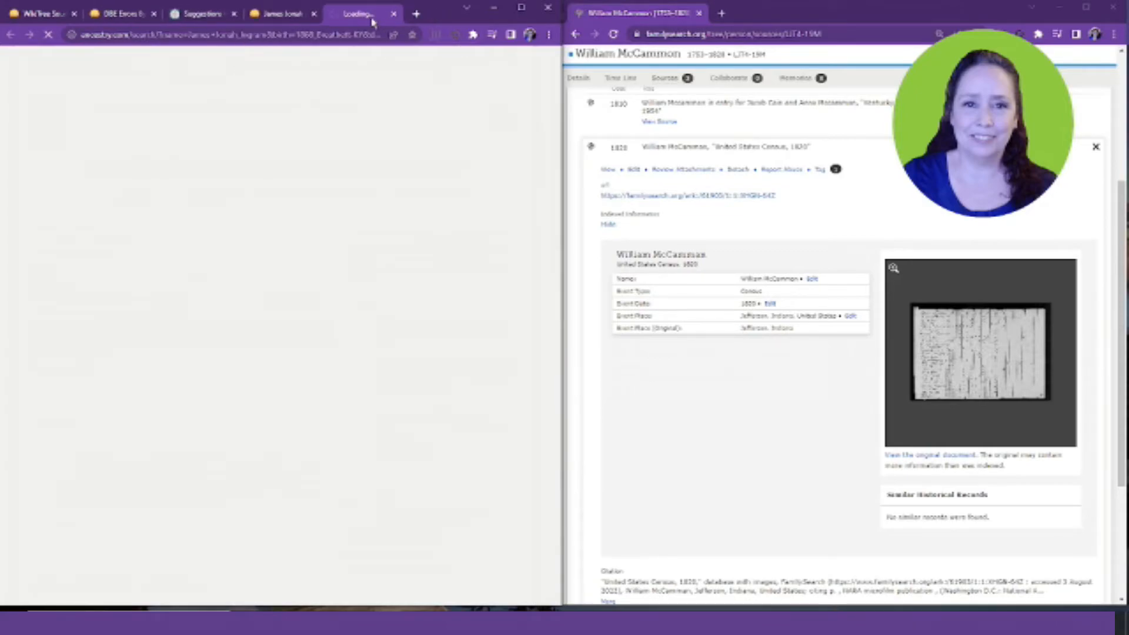
Move the Ancestry search results into the second browser window and close the FamilySearch person page there.
left_click(412, 12)
left_click_drag(643, 18, 652, 17)
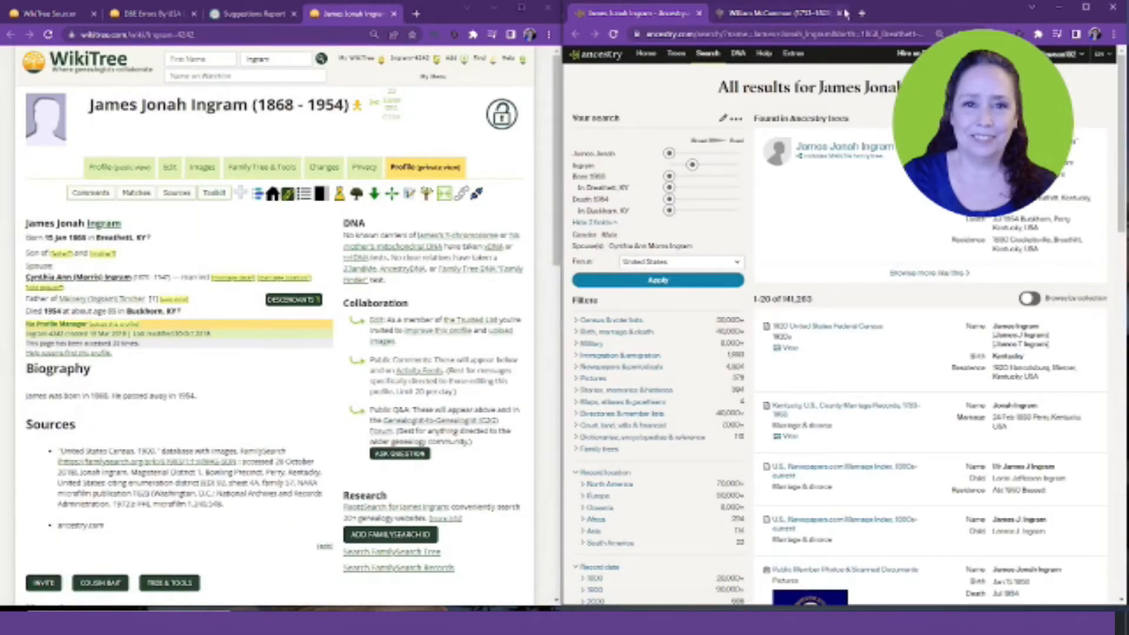
left_click(846, 13)
left_click(840, 13)
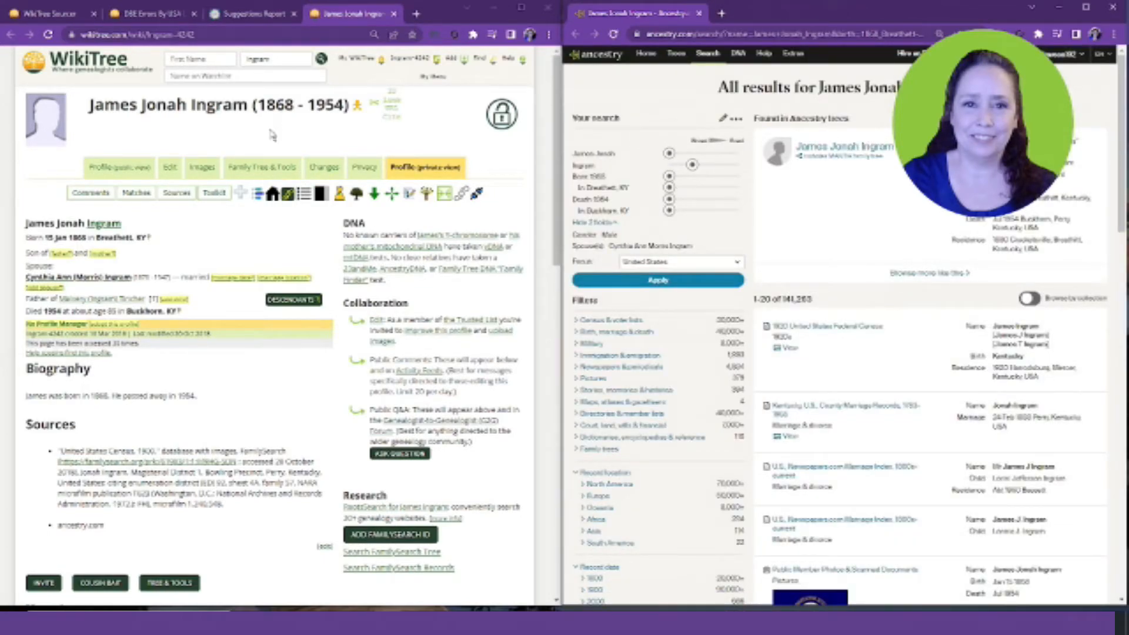
Open the matching Ancestry tree profile from the search results in its own tab and look through its facts and sources.
right_click(835, 149)
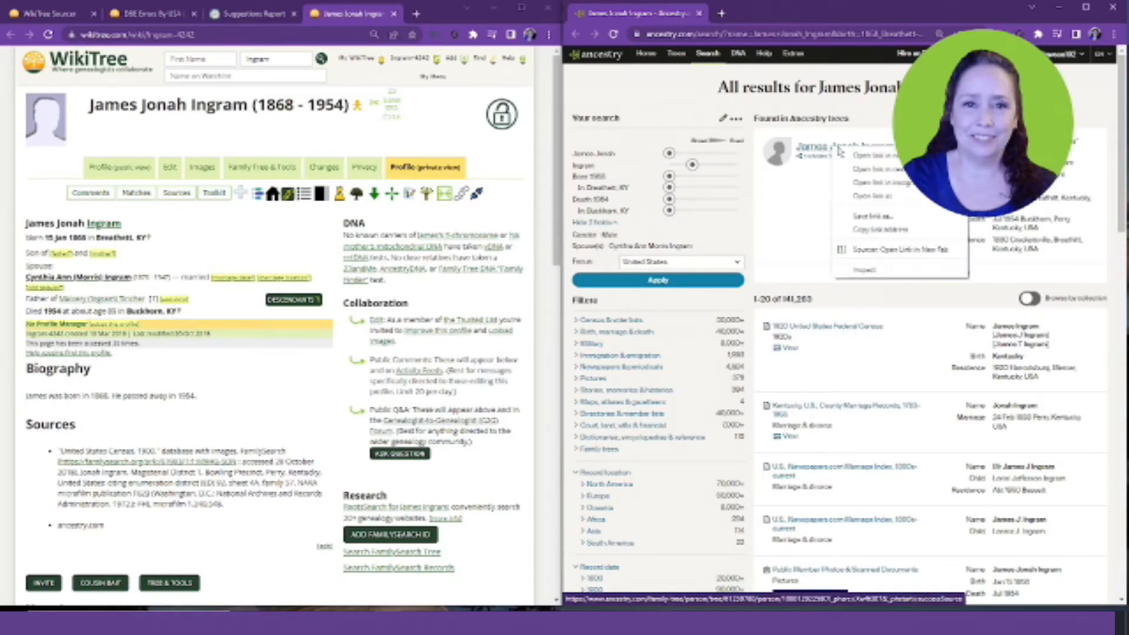
left_click(861, 156)
left_click(782, 13)
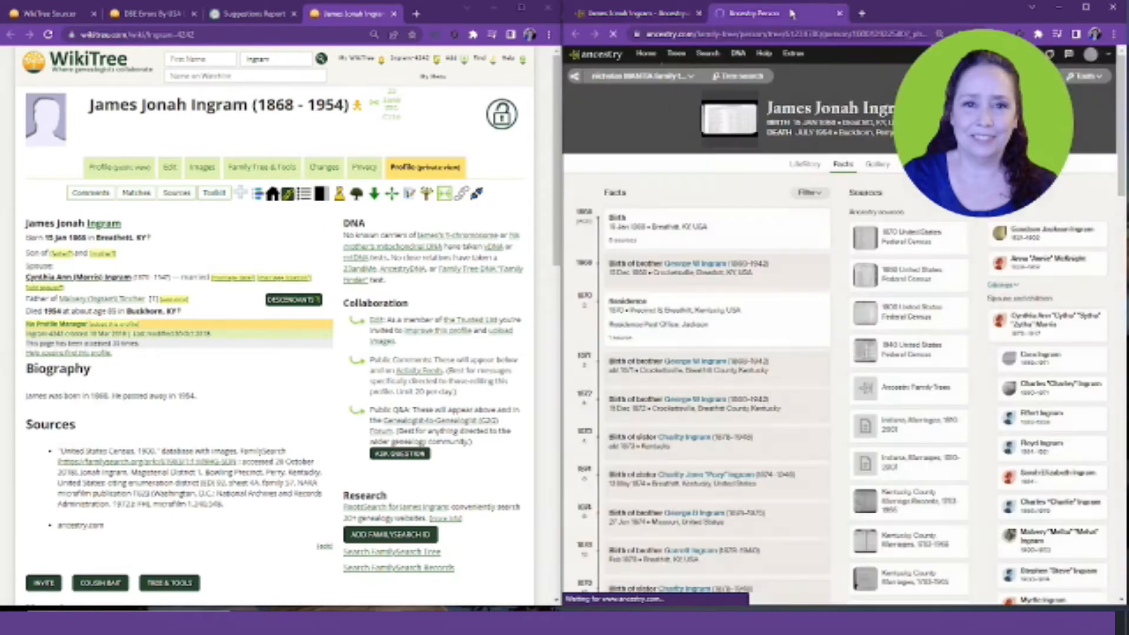
scroll(728, 255, "down", 5)
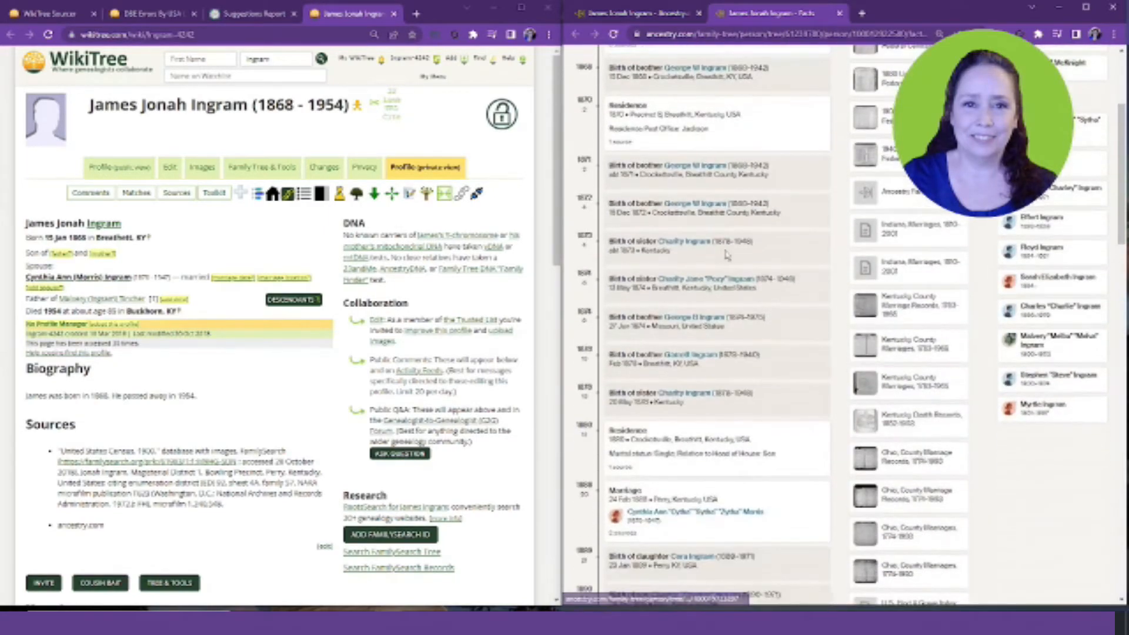
scroll(723, 261, "up", 5)
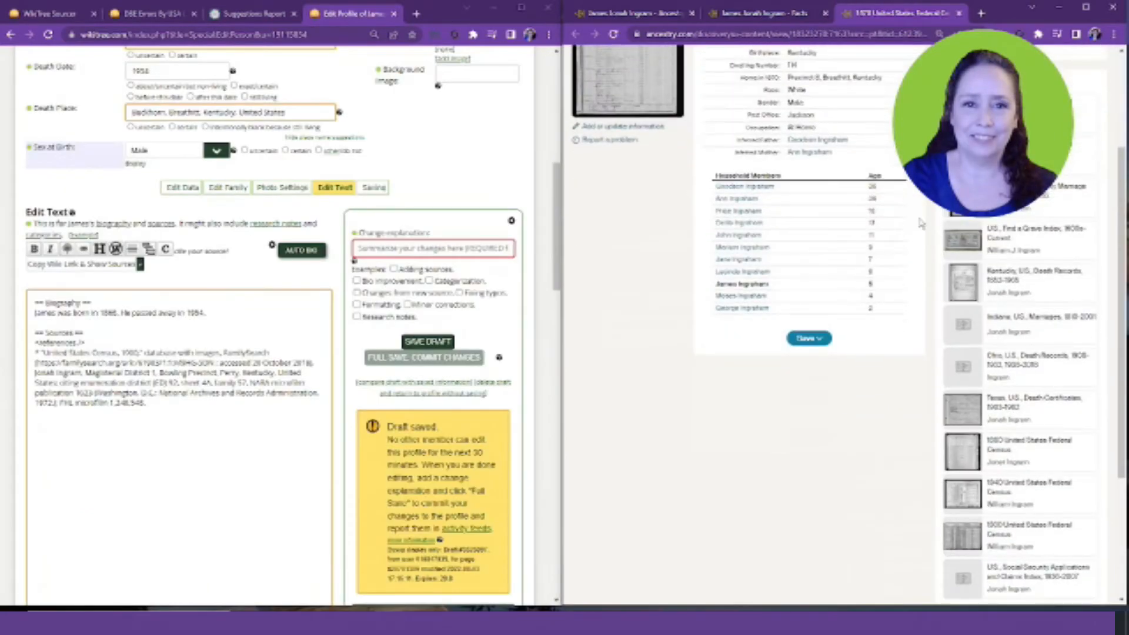
Build a narrative with citation from the 1870 United States Federal Census record using WikiTree Sourcer.
scroll(917, 235, "down", 4)
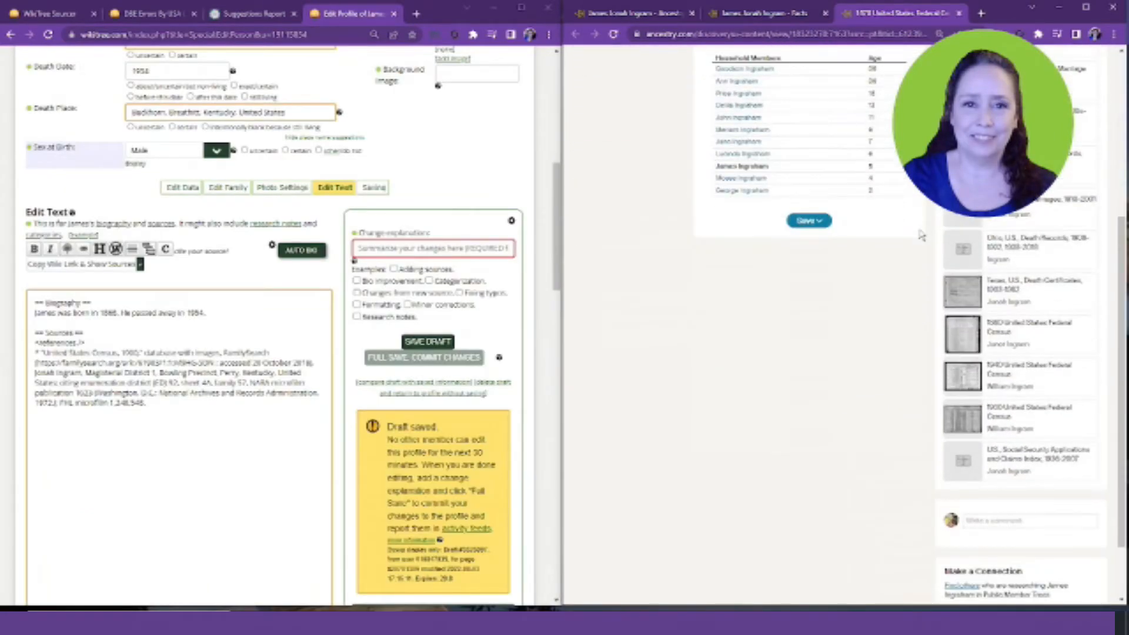
scroll(918, 326, "up", 5)
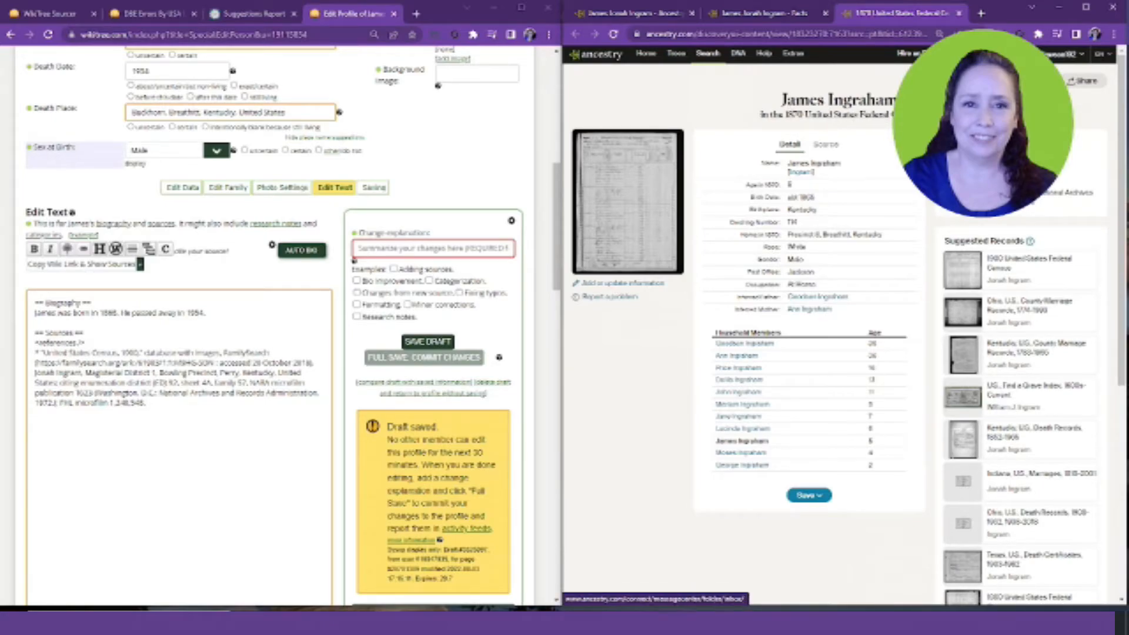
left_click(1001, 34)
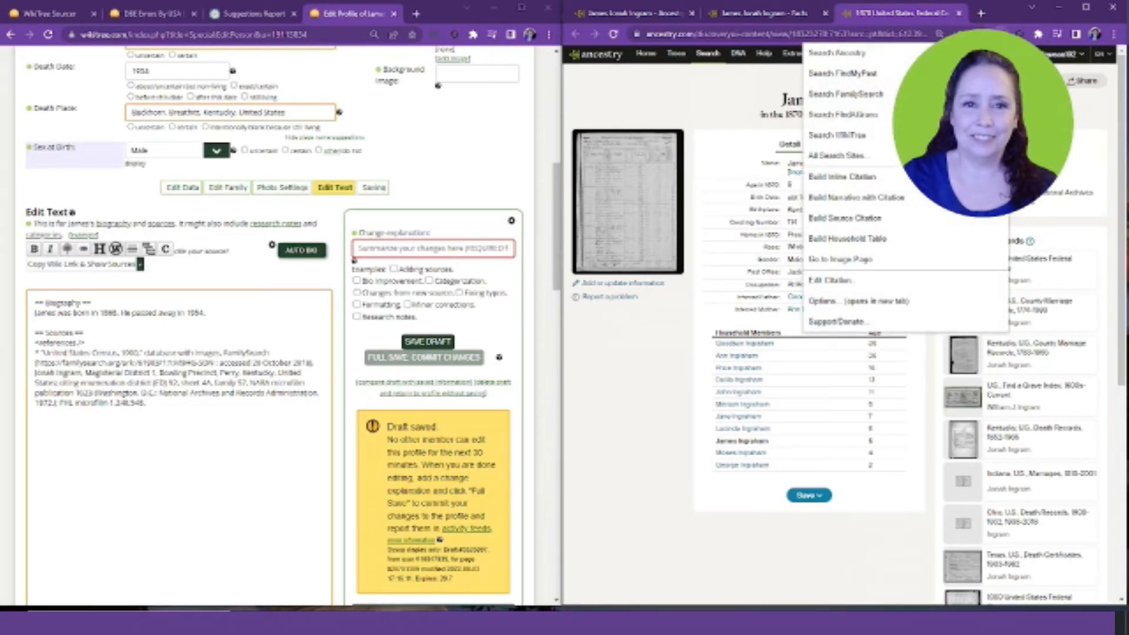
left_click(892, 199)
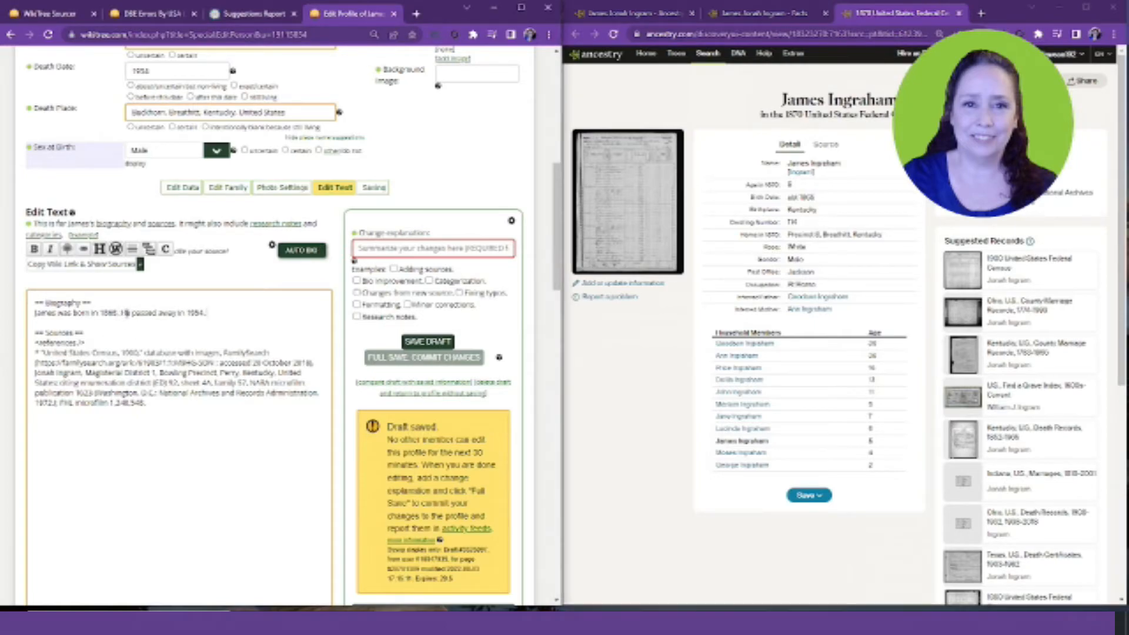
Split the birth and death sentences in the WikiTree biography and paste the 1870 census narrative with citation between them.
key("Return")
key("Return")
key("Return")
key("Return")
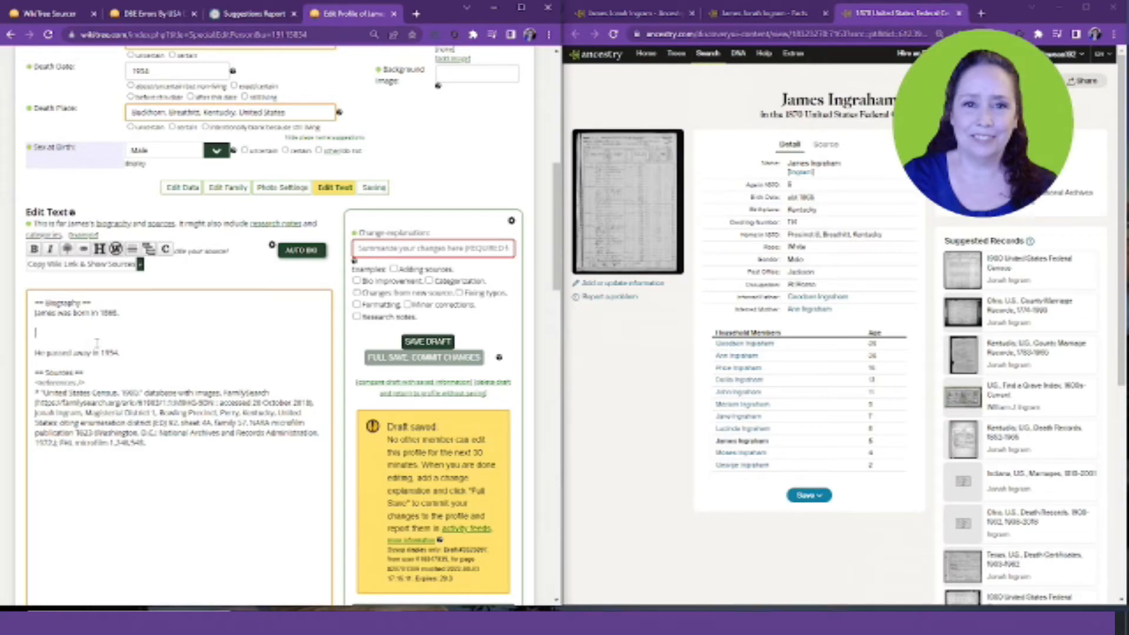
type("In the 1870 census James (age 5), At Home, was in Precinct 8, Breathitt, Kentucky. <ref>'''1870 Census''': ''1870 United States Federal Census'', Year: 1870; Census Place: Precinct 8, Breathitt, Kentucky; Roll: M593_448; Page: 459A. {{Ancestry Sharing|29786096|a41a7}} - {{Ancestry Record|7163|18329278}} (accessed 3 August 2022). James Ingraham (5), At Home, in Precinct 8, Breathitt, Kentucky. Born in Kentucky. </ref>")
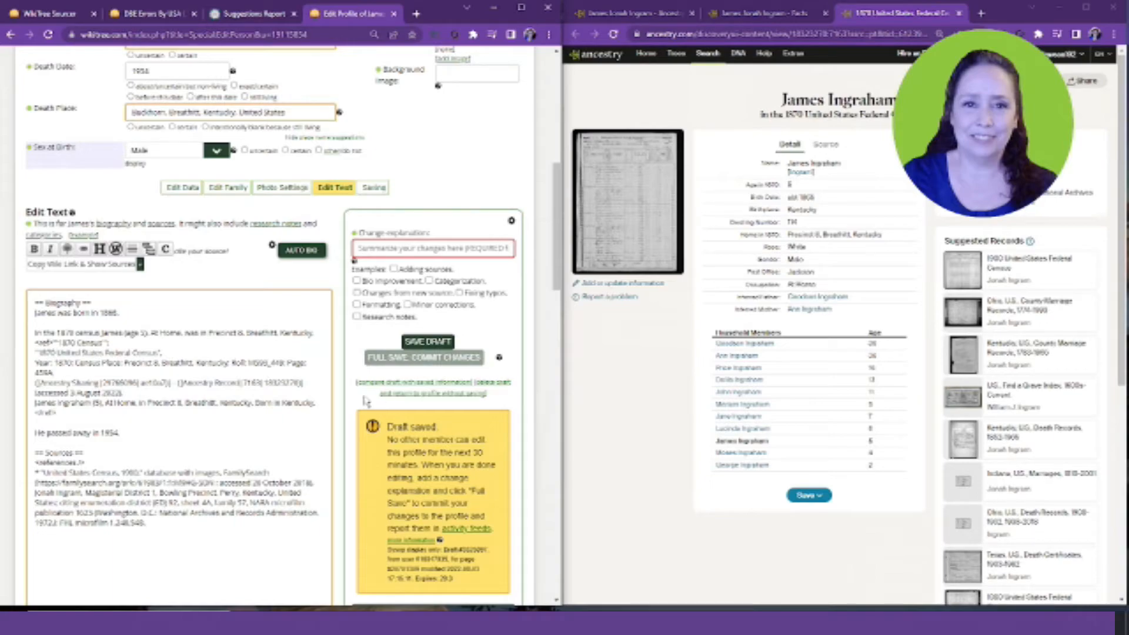
Preview the biography and review the rendered 1870 census sentence and its numbered source.
scroll(327, 373, "down", 7)
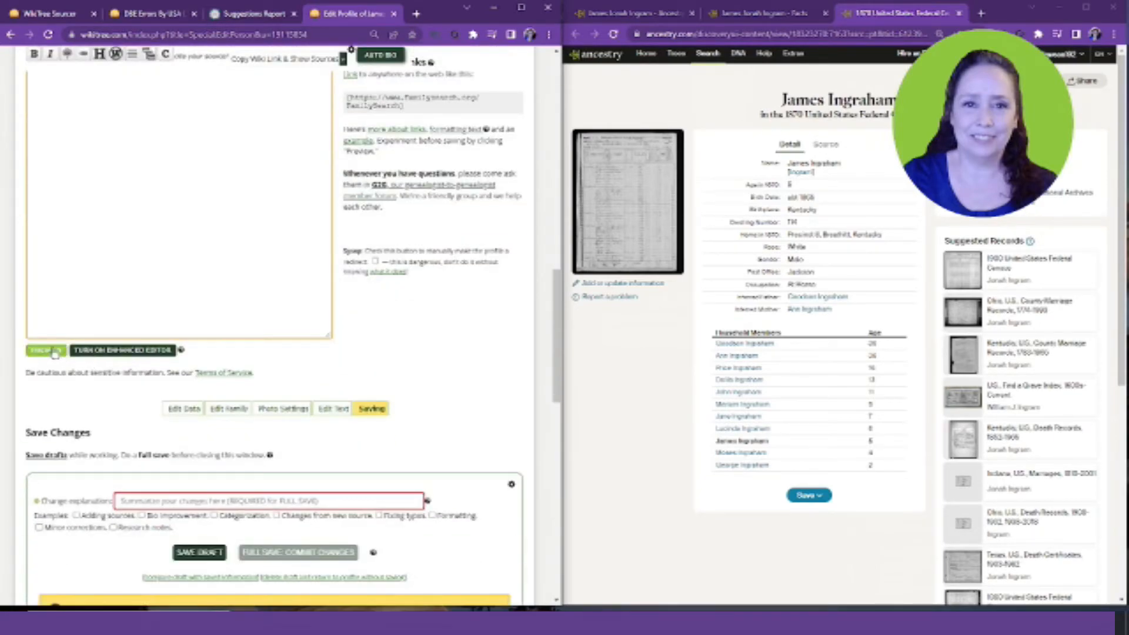
left_click(47, 351)
scroll(410, 355, "down", 1)
scroll(410, 355, "down", 3)
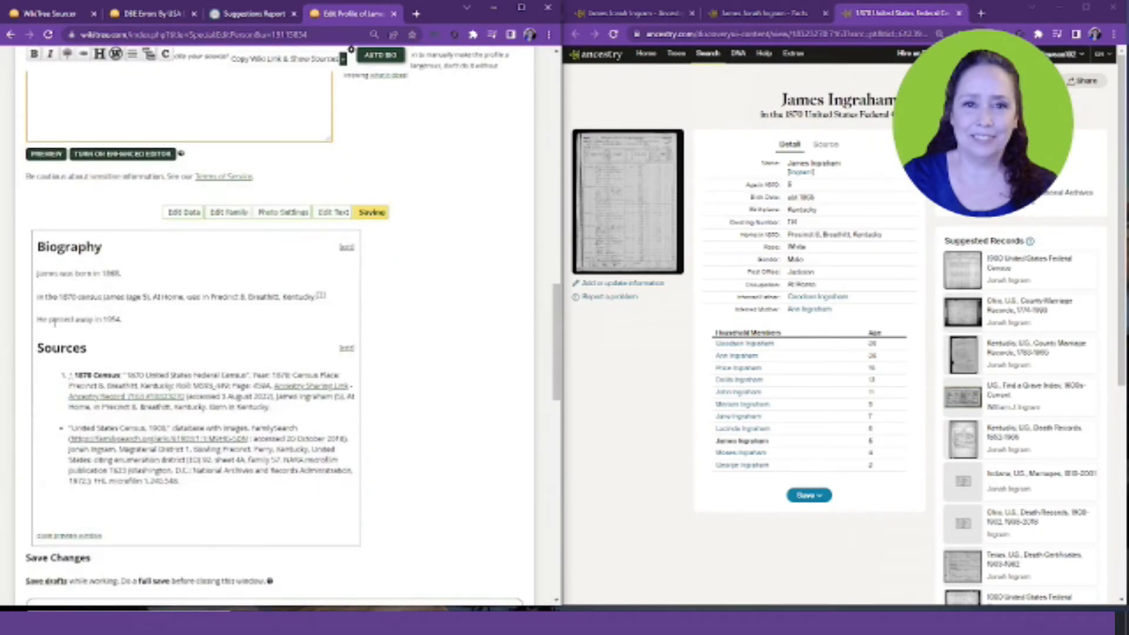
key("ctrl+plus")
key("ctrl+plus")
scroll(59, 361, "down", 2)
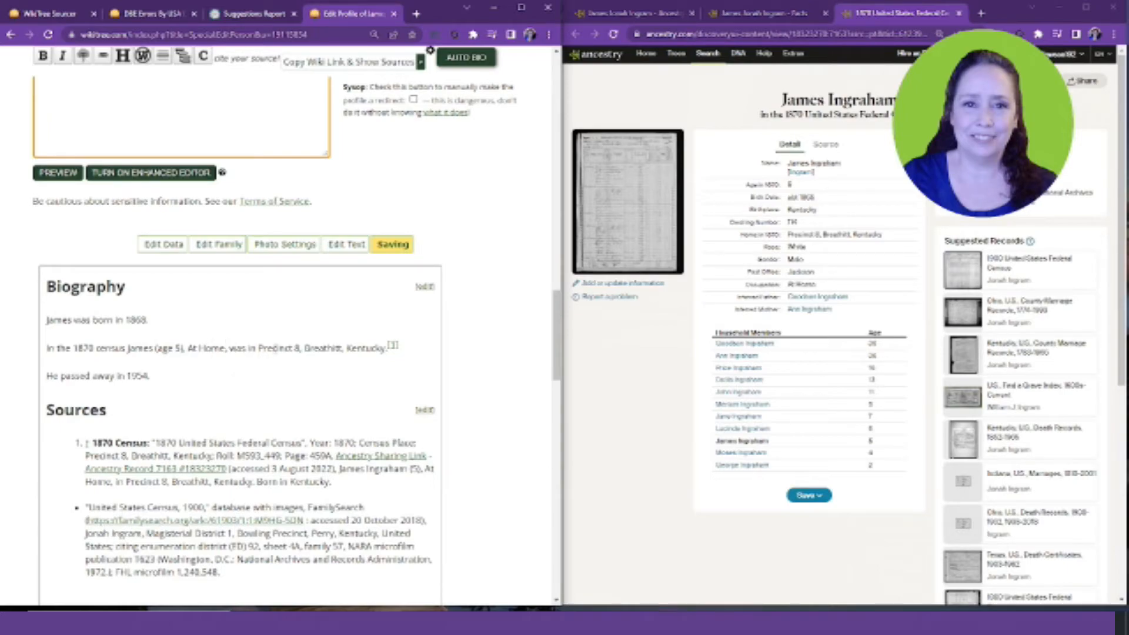
key("ctrl+minus")
key("ctrl+minus")
key("ctrl+minus")
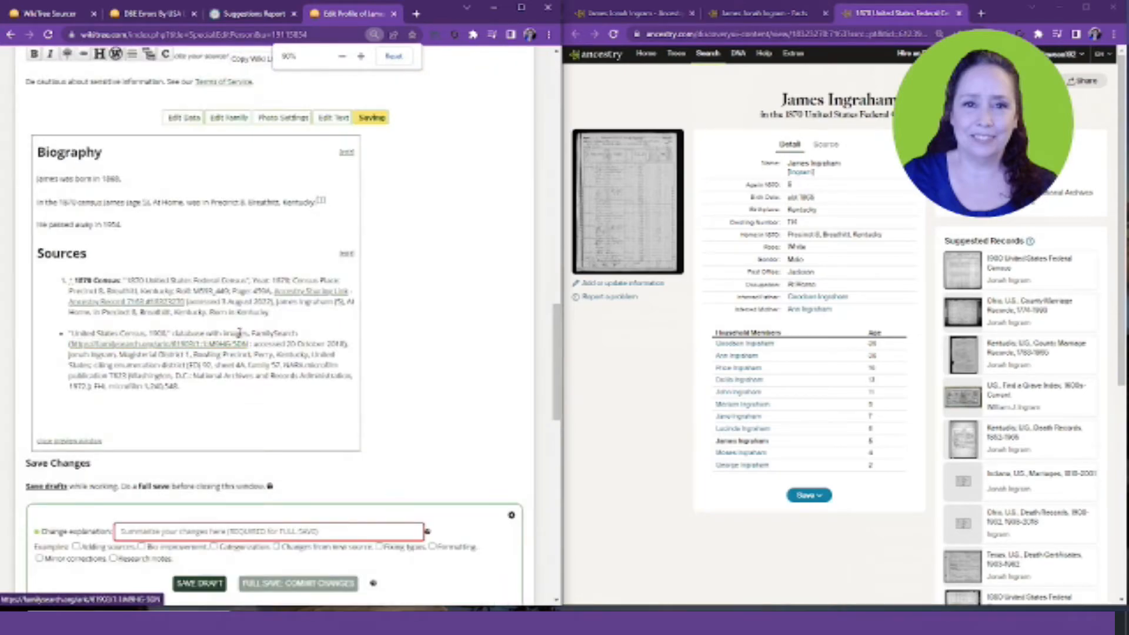
Remove "At Home," from the 1870 census sentence in the biography text, leaving the citation as it is.
scroll(235, 335, "up", 10)
scroll(357, 320, "up", 8)
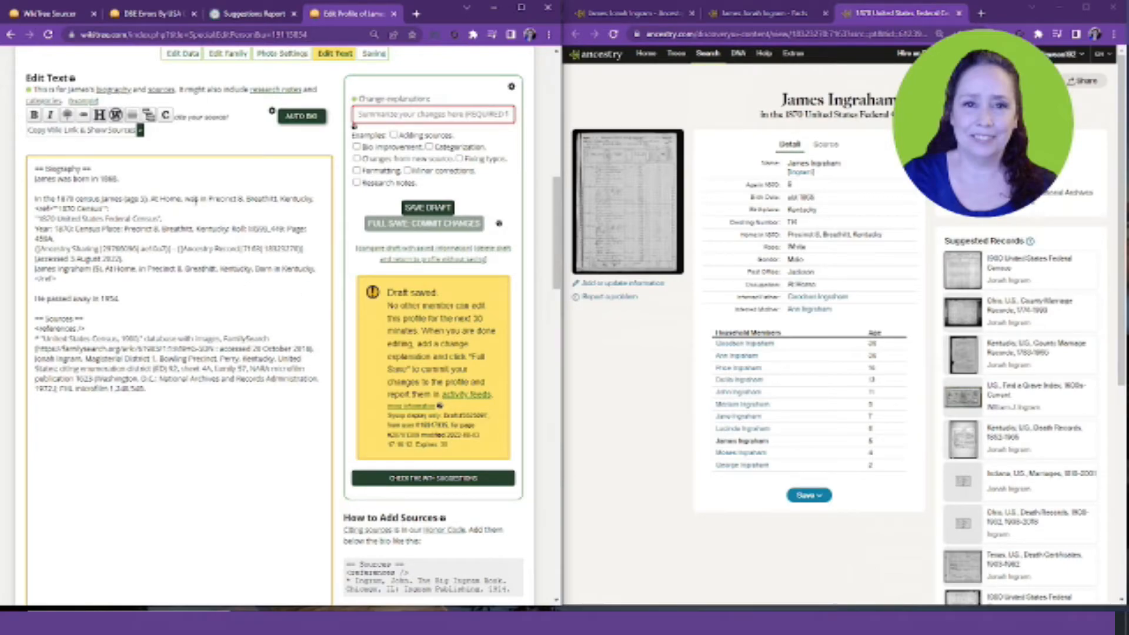
left_click_drag(181, 200, 146, 200)
key("Delete")
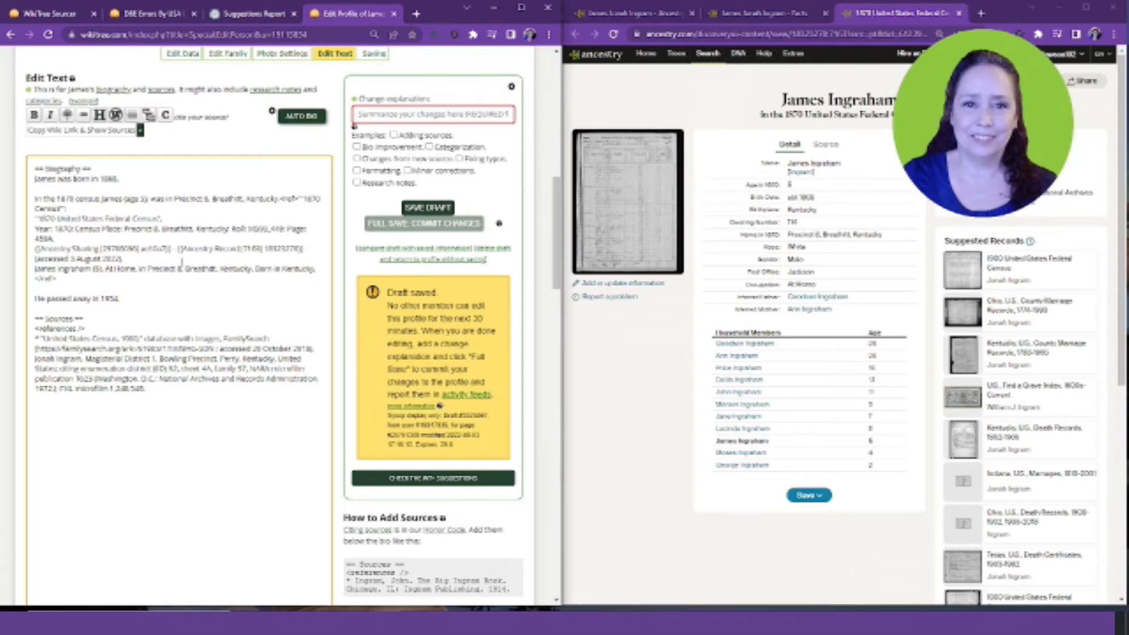
Examine the edited census narrative and the family, date and place fields on the WikiTree edit form.
key("ctrl+plus")
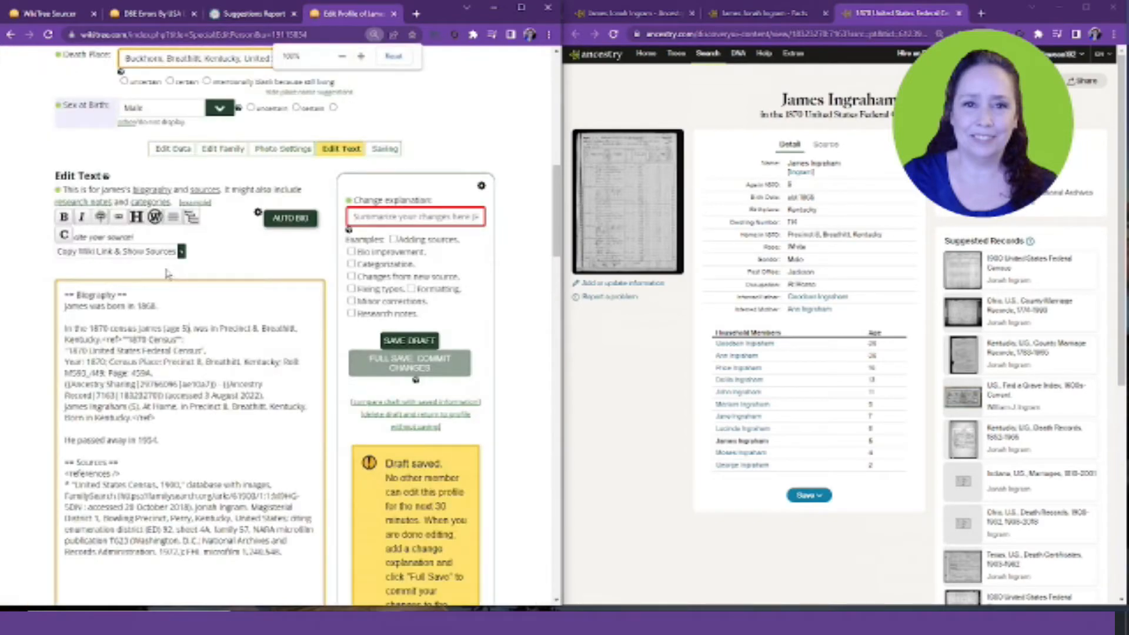
key("ctrl+minus")
key("ctrl+plus")
key("ctrl+plus")
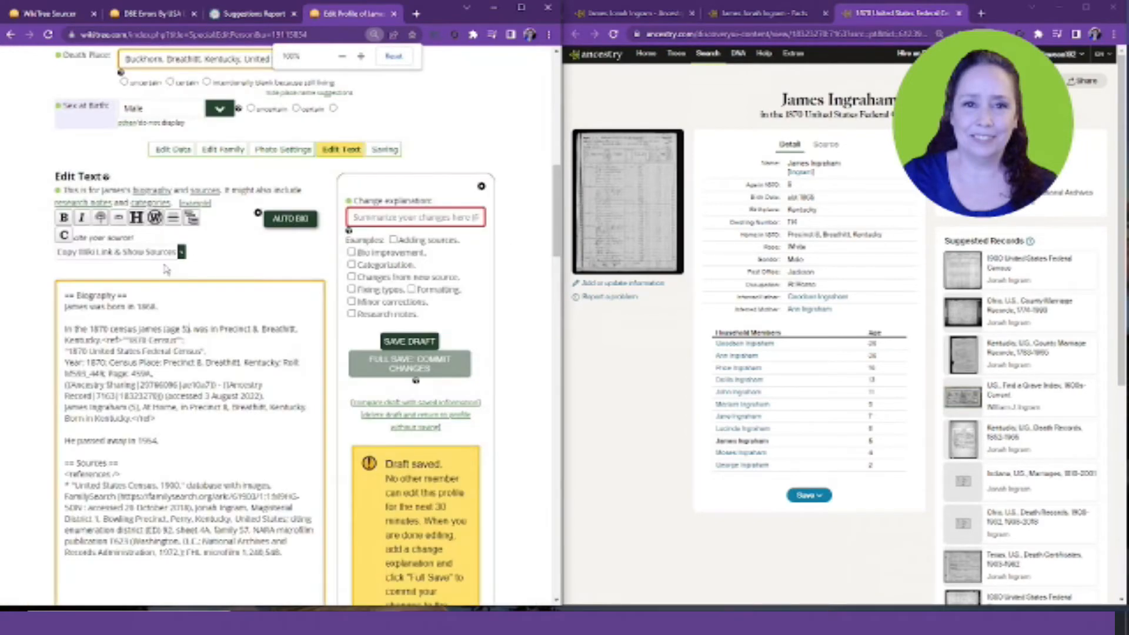
scroll(261, 213, "down", 3)
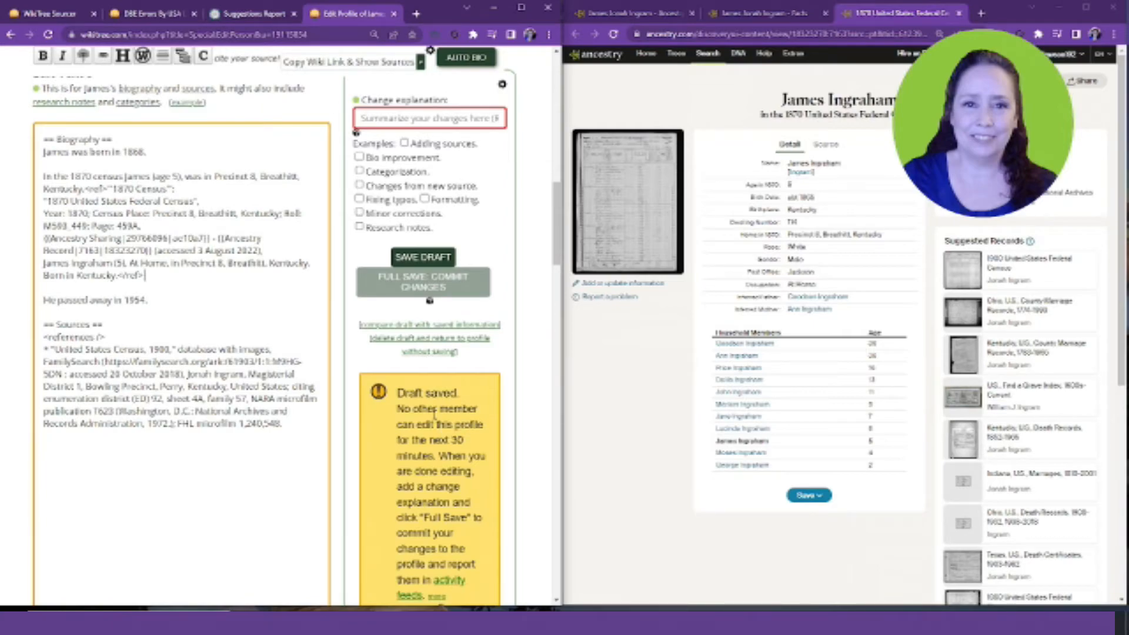
scroll(435, 376, "up", 10)
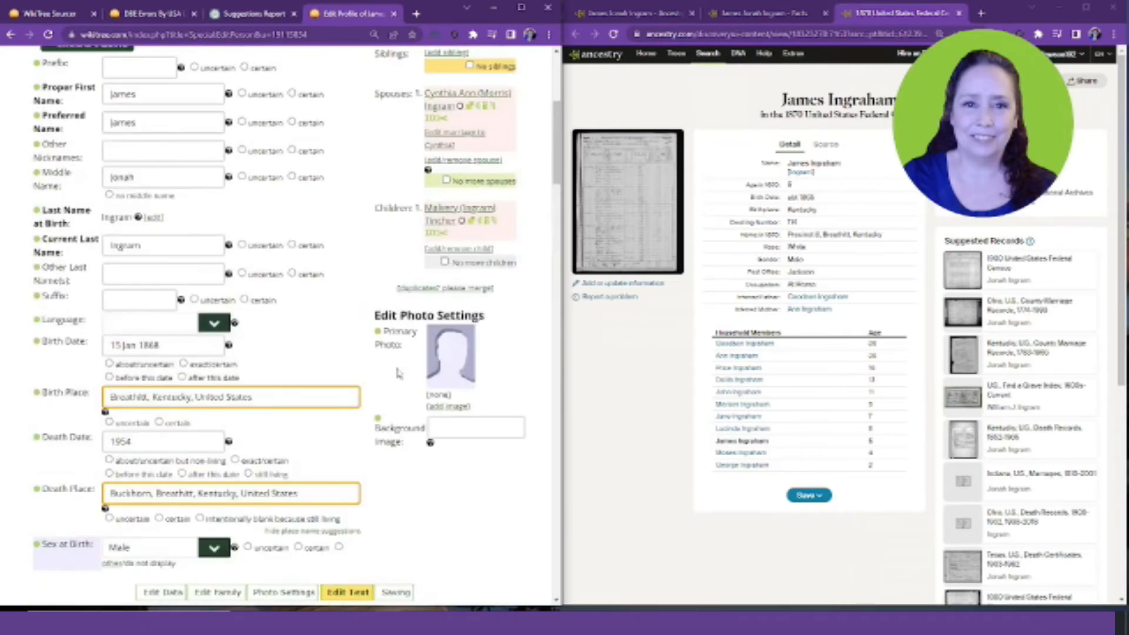
scroll(398, 373, "up", 4)
scroll(398, 359, "down", 10)
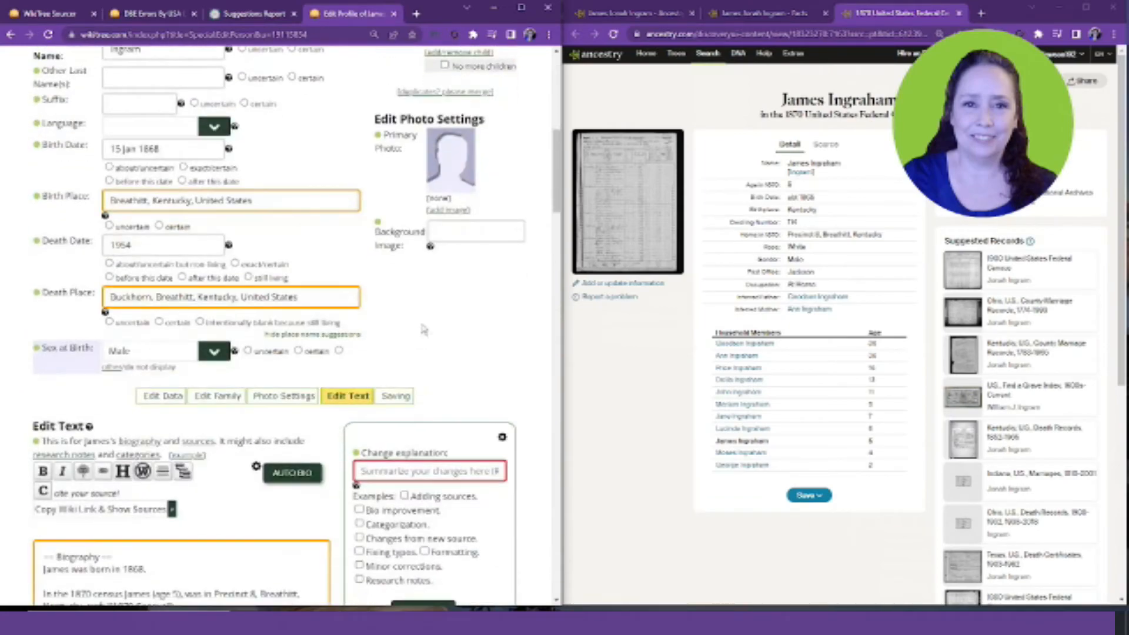
scroll(421, 283, "down", 2)
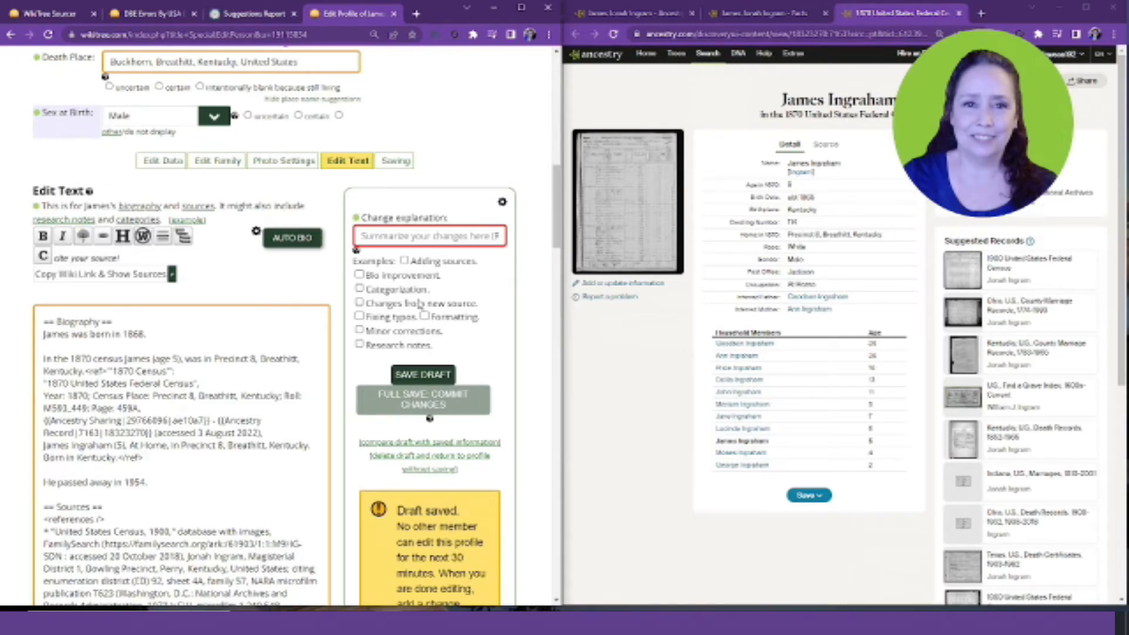
scroll(354, 342, "down", 1)
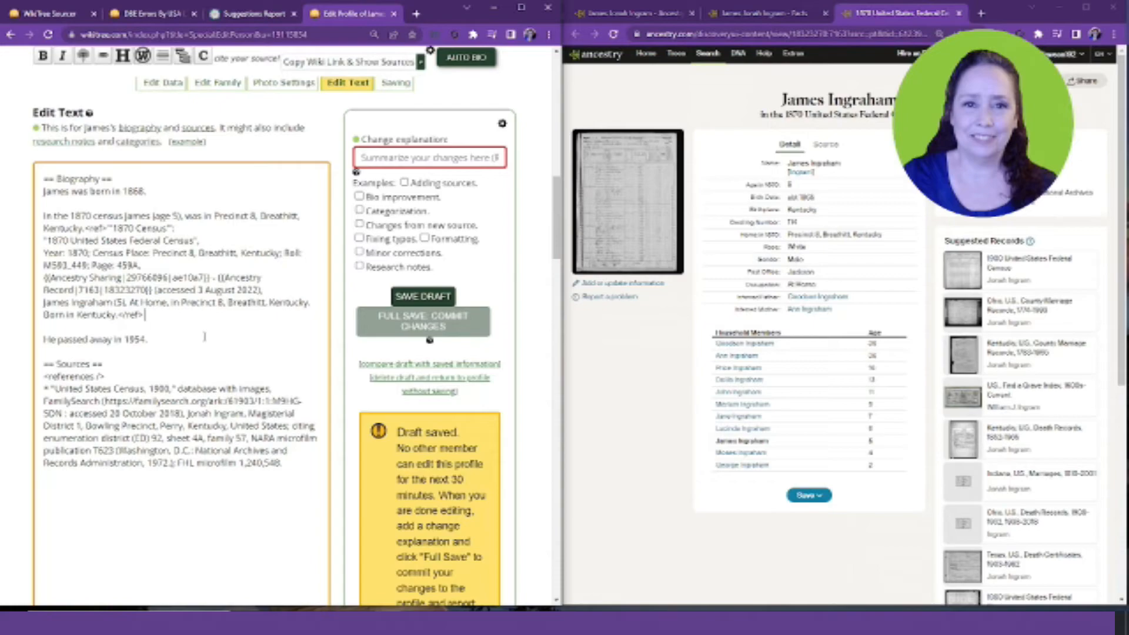
Add after the census citation whose home he was in, naming both inferred parents, and "There were also eight other children in the home.".
type("He was in the home of ")
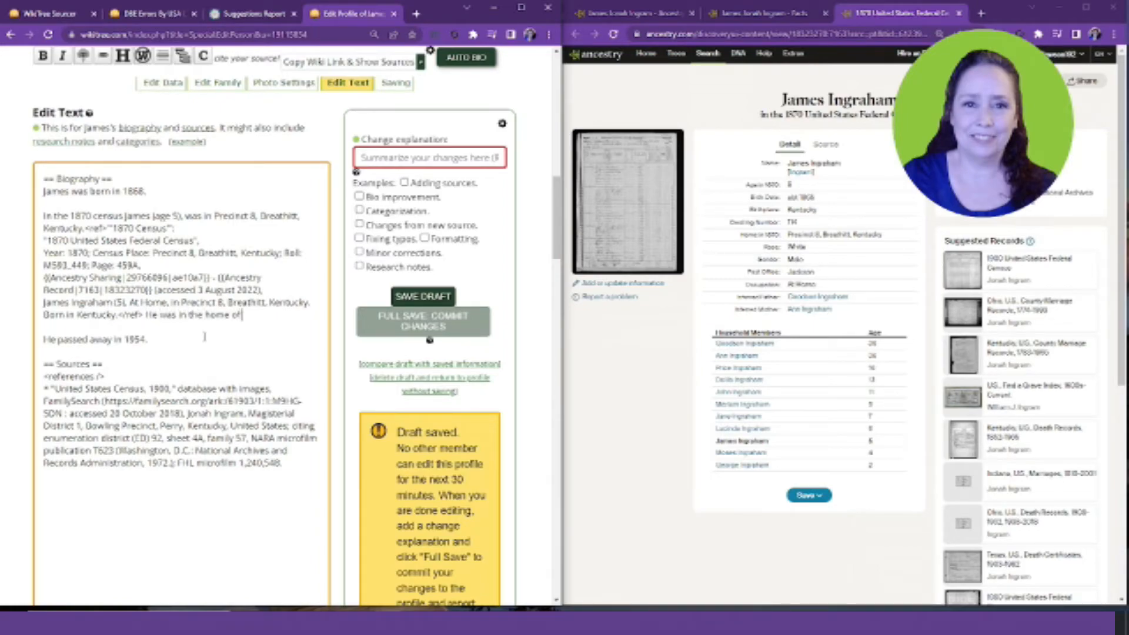
type("Goodson Ingra")
type("hanm")
key("BackSpace")
key("BackSpace")
type("m")
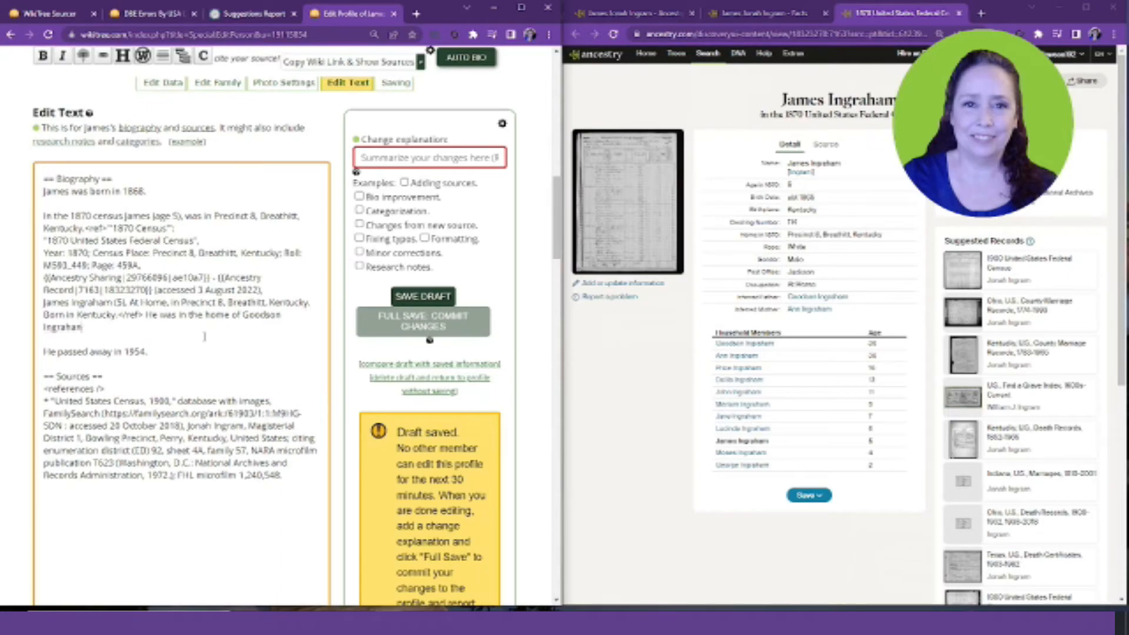
type(" and")
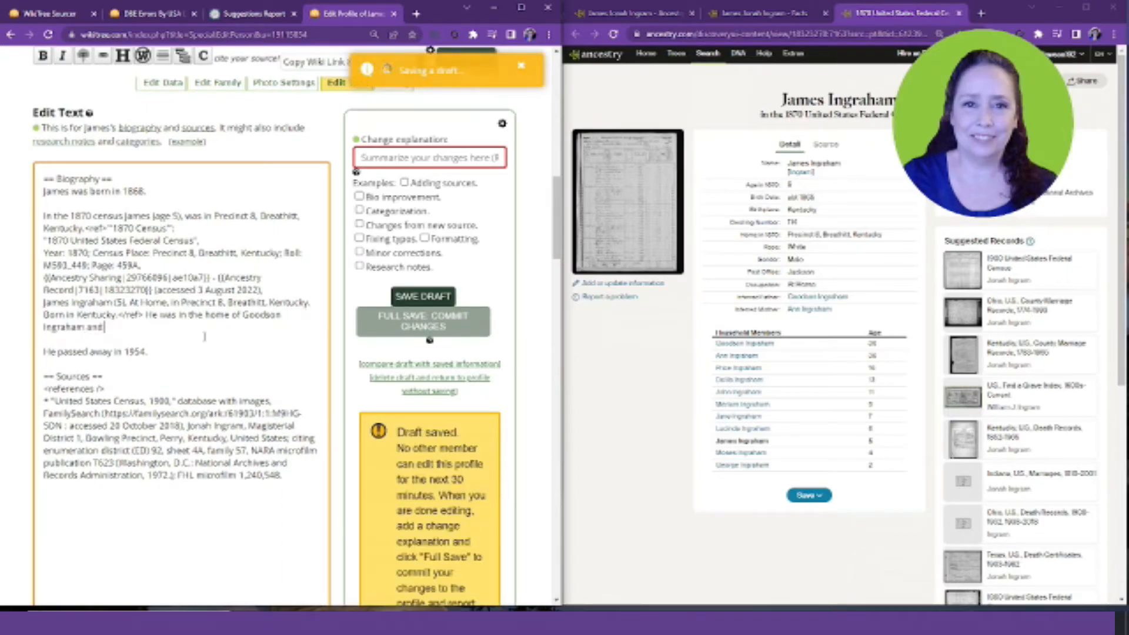
type(" Ann Ingraham.")
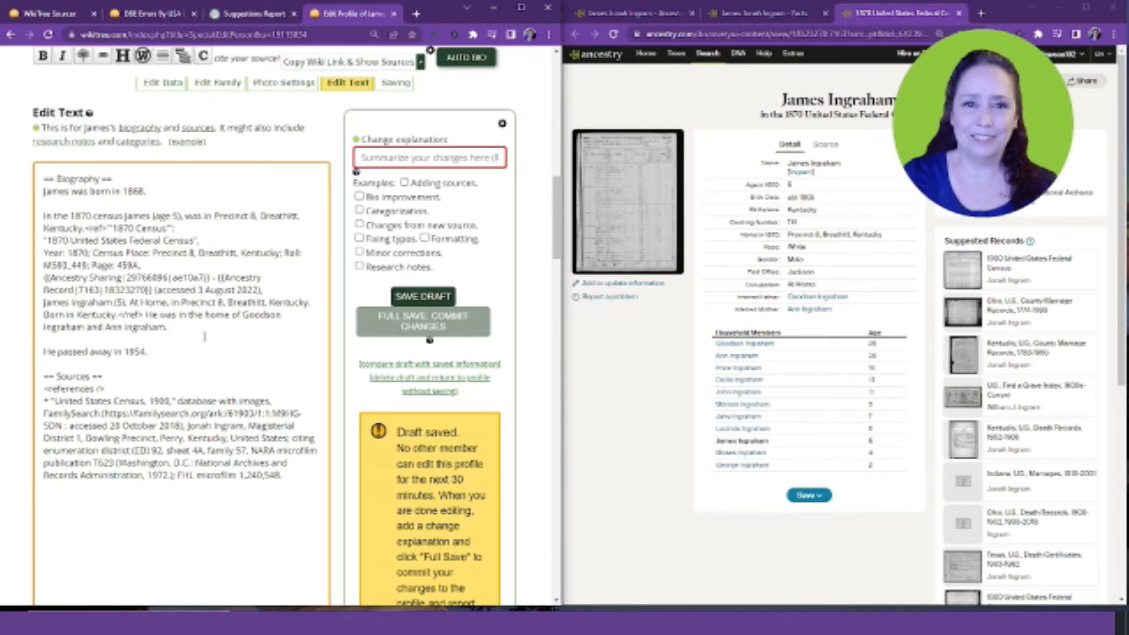
type("here were also eight other children in t")
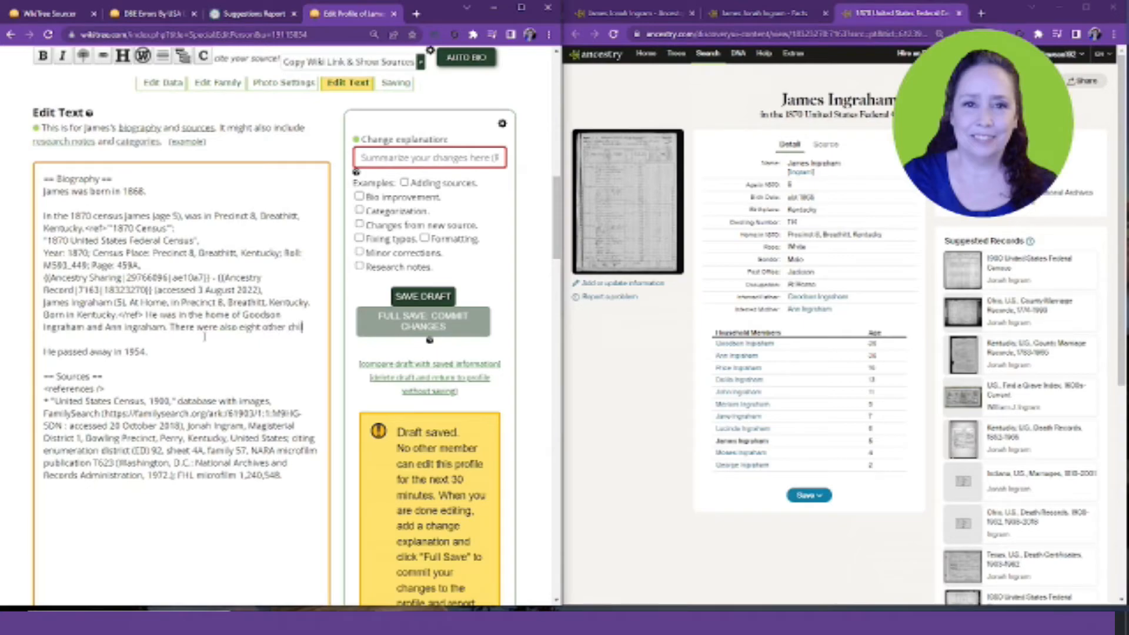
type("he home.")
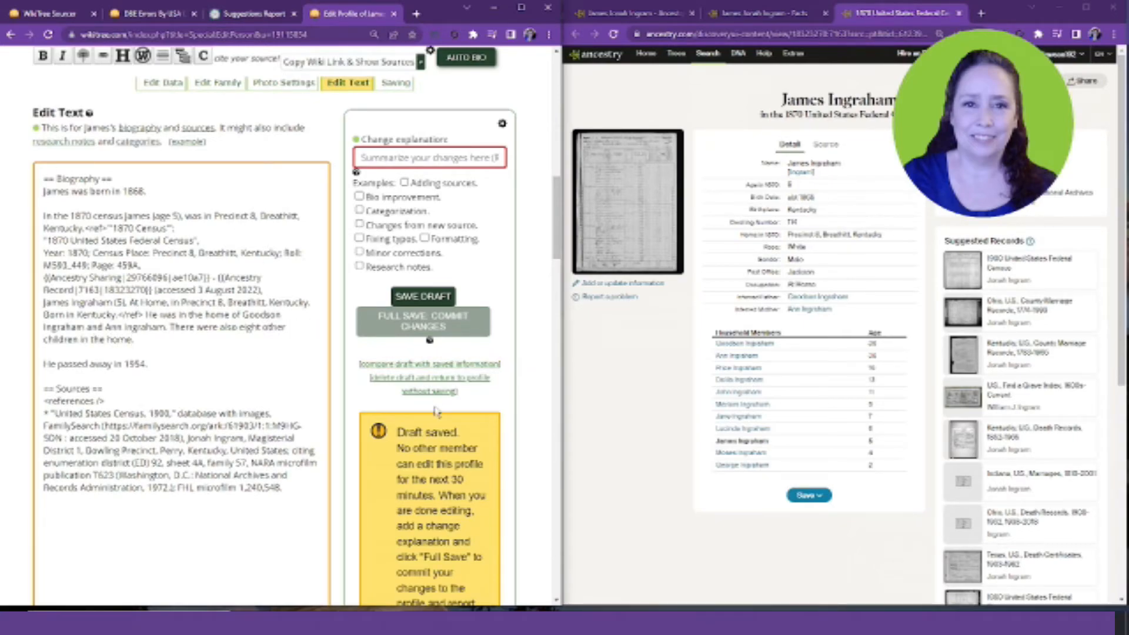
Refresh the biography preview and check the expanded 1870 census paragraph.
scroll(205, 336, "down", 10)
scroll(200, 356, "down", 2)
left_click(60, 347)
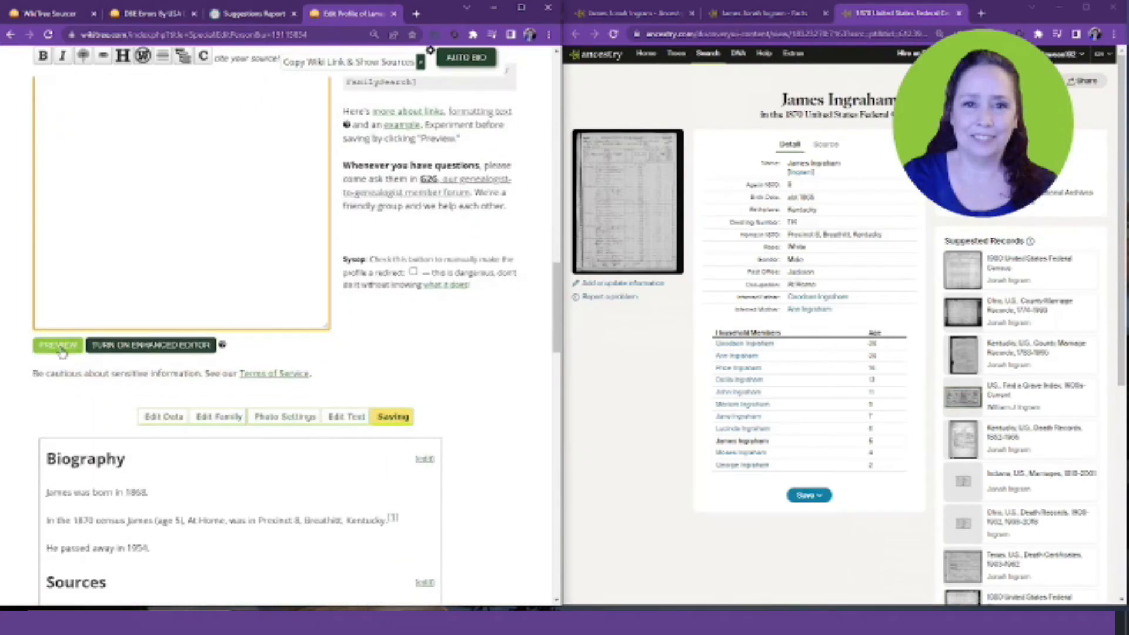
scroll(425, 353, "down", 4)
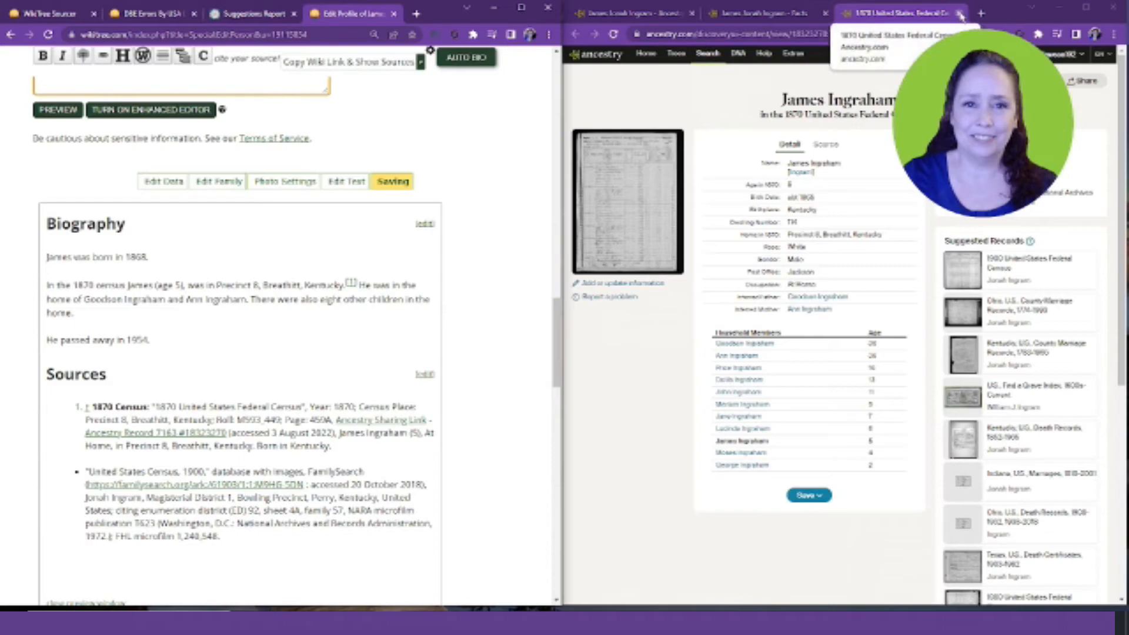
Close the 1870 census record and open the 1880 United States Federal Census record from the ancestor's sources in a separate tab.
left_click(921, 17)
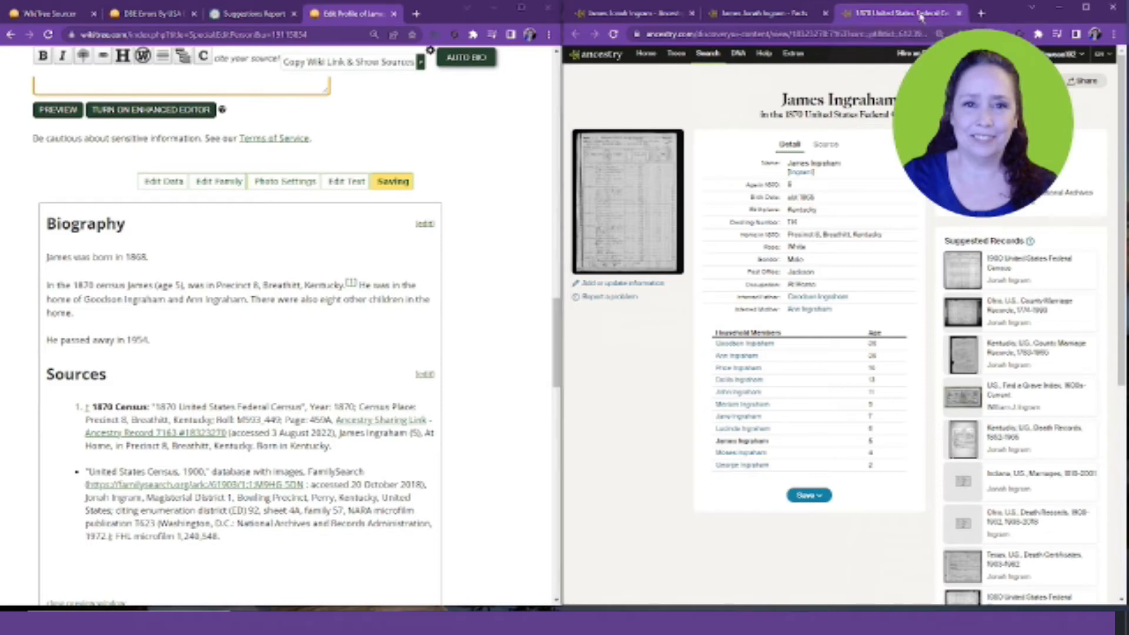
left_click(959, 13)
left_click(778, 536)
mouse_move(956, 273)
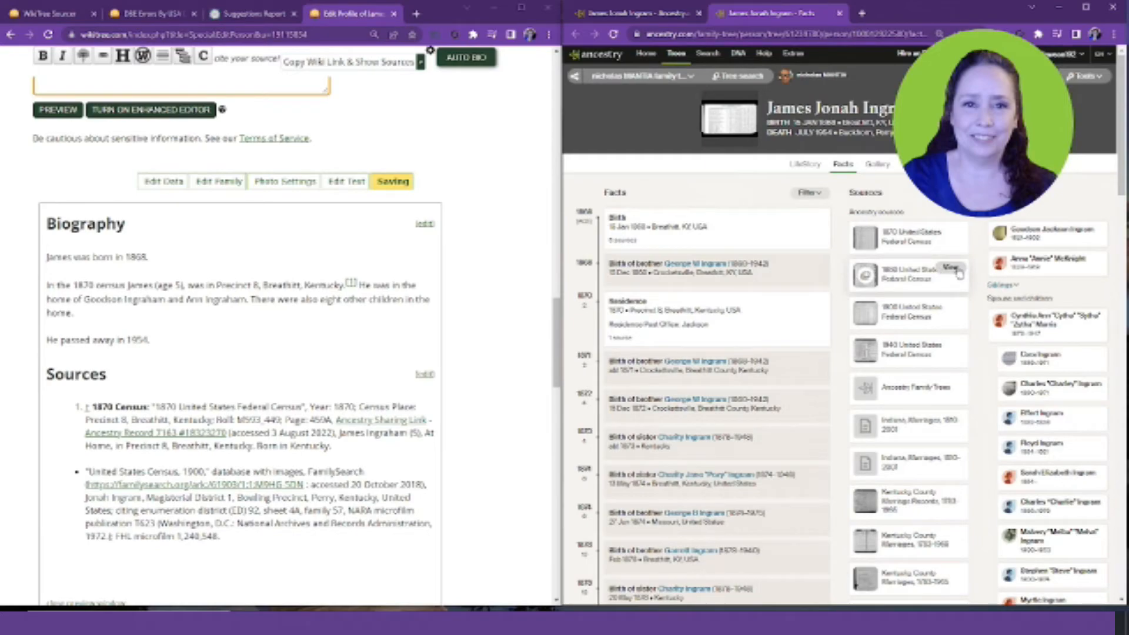
left_click(950, 268)
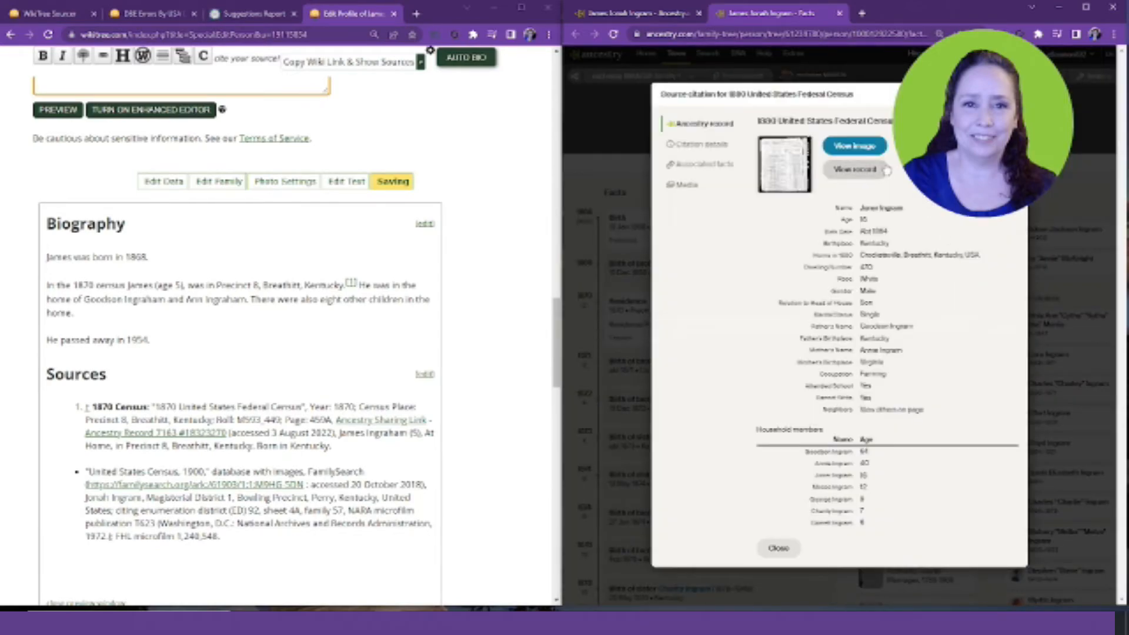
right_click(856, 171)
left_click(871, 178)
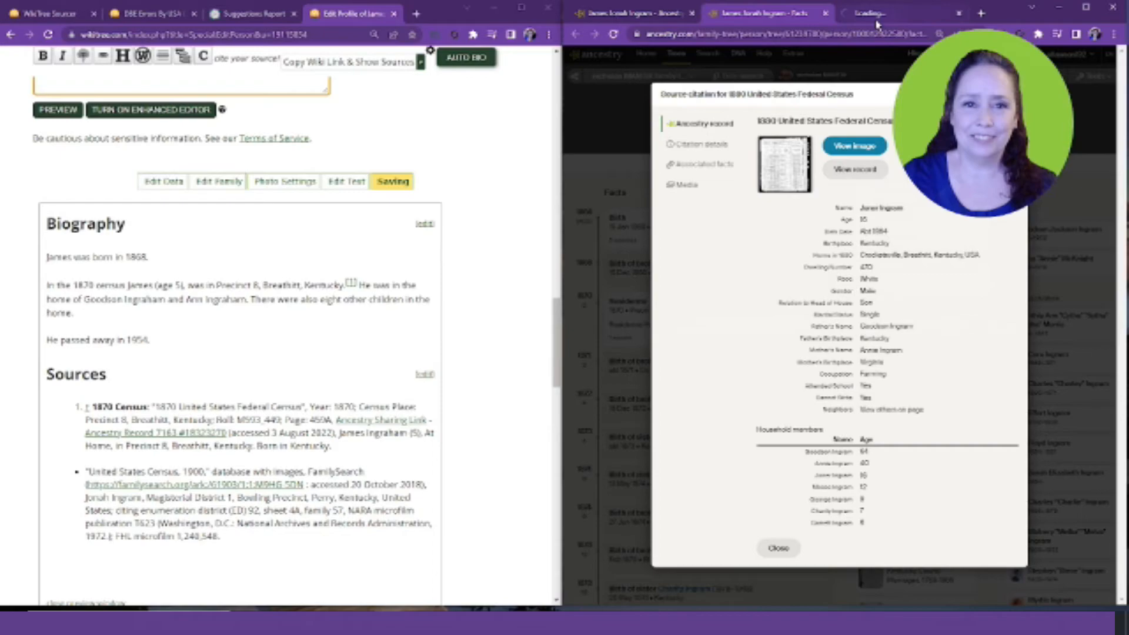
left_click(876, 18)
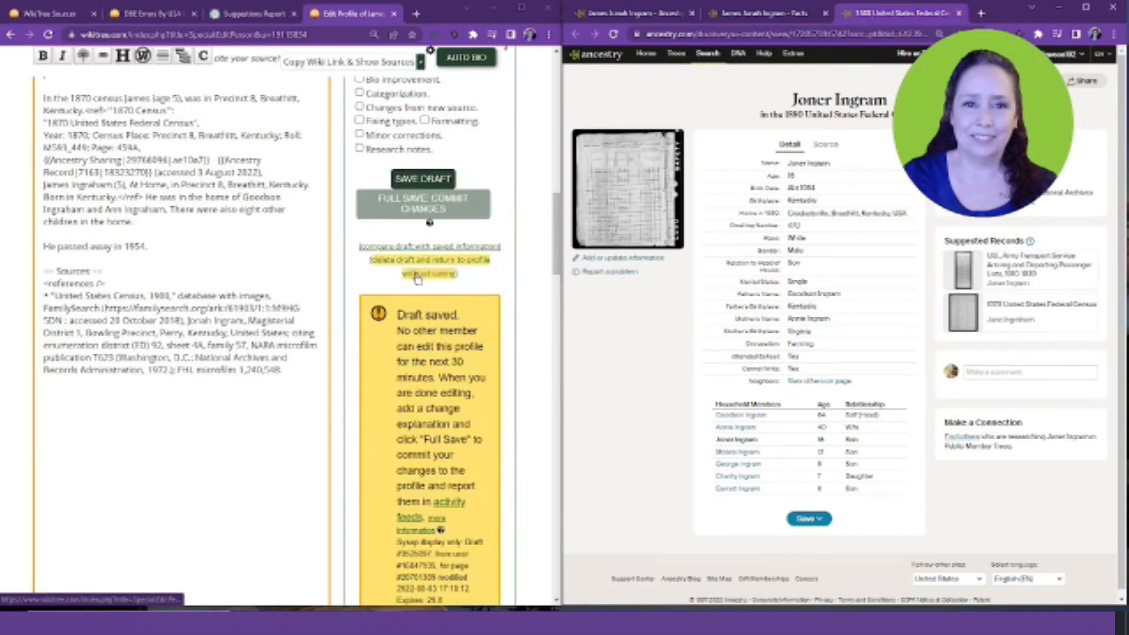
Build a narrative with citation from the 1880 census record and paste it as a new paragraph below the 1870 census paragraph.
scroll(422, 277, "up", 1)
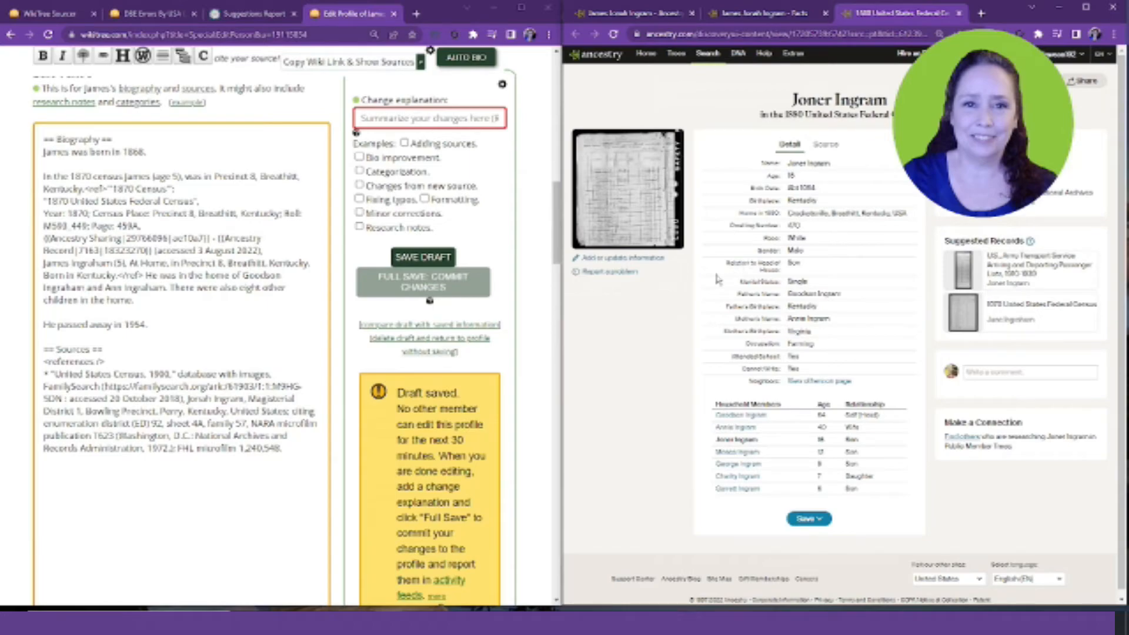
scroll(706, 303, "down", 1)
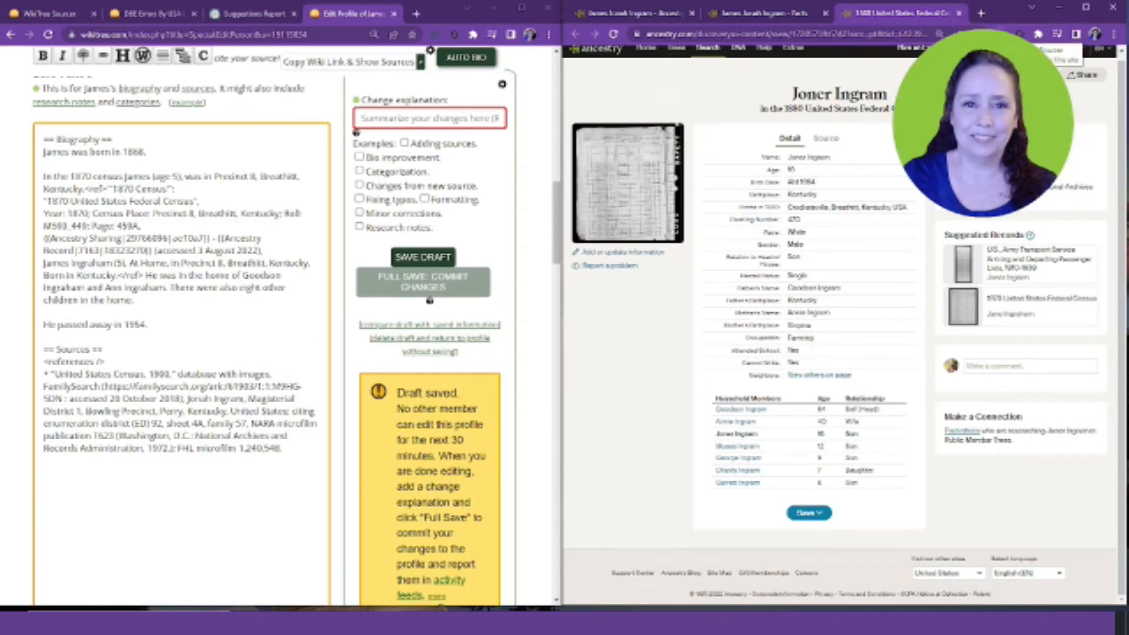
left_click(1001, 34)
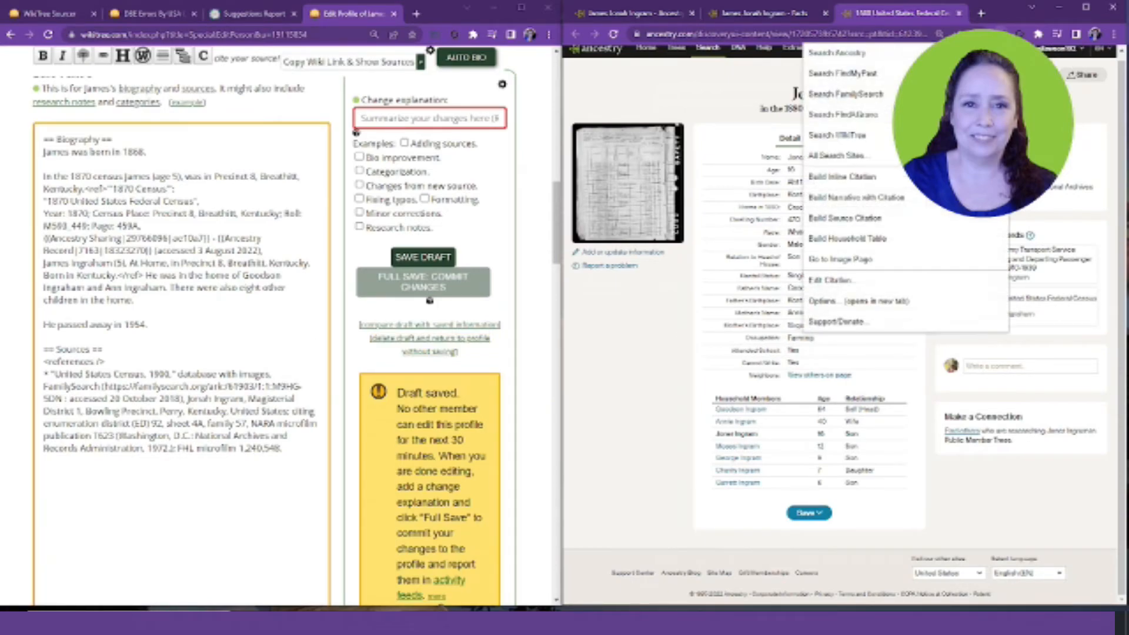
left_click(863, 199)
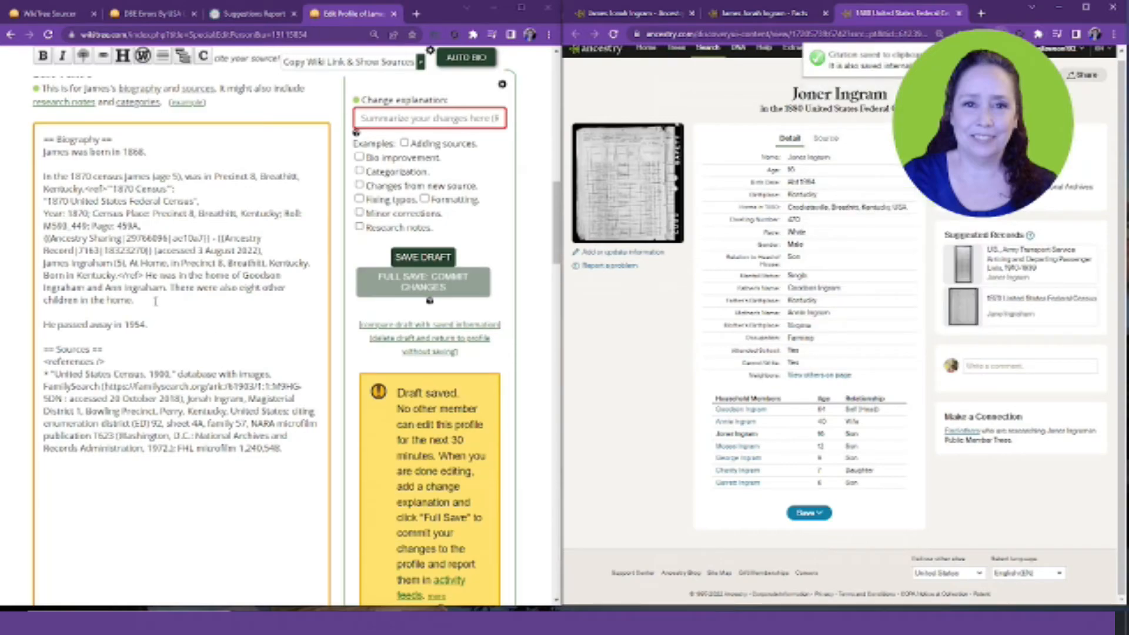
key("Return")
key("Return")
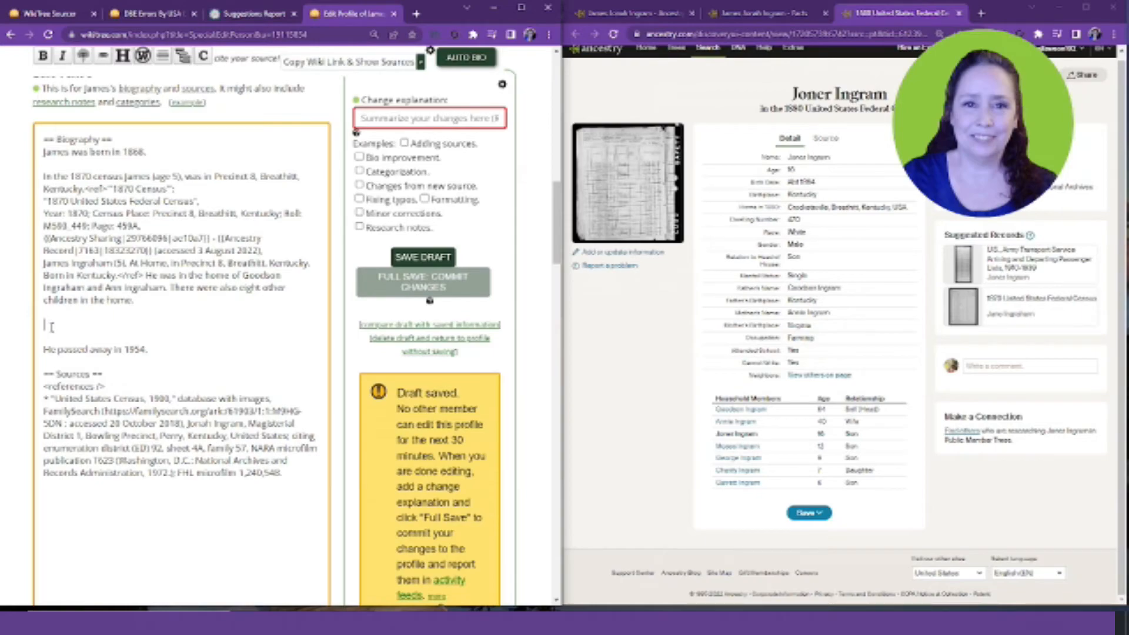
type("In the 1880 census Joner (age 16), Farming, was the single son of Goodson Ingram in Crocketsville, Breathitt, Kentucky, United States.<ref>'''1880 Census''': \"1880 United States Federal Census\", Year: 1880; Census Place: Crocketsville, Breathitt, Kentucky; Roll: 404; Page: 599D; Enumeration District: 014. {{Ancestry Record|6742|17205739}} (accessed 3 August 2022), Joner Ingram (16), single son, Farming, in household of Goodson Ingram (64) in Crocketsville, Breathitt, Kentucky, USA. Born in Kentucky.</ref>")
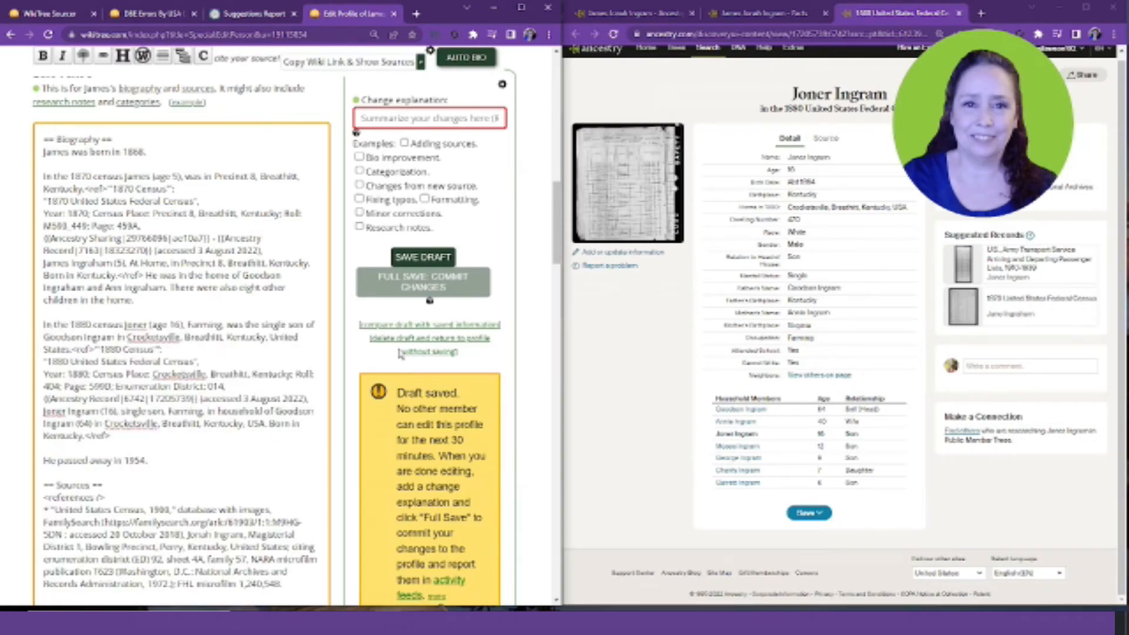
Remove ", United States" from the place name in the 1880 census sentence, keeping the period before the citation.
scroll(400, 353, "down", 3)
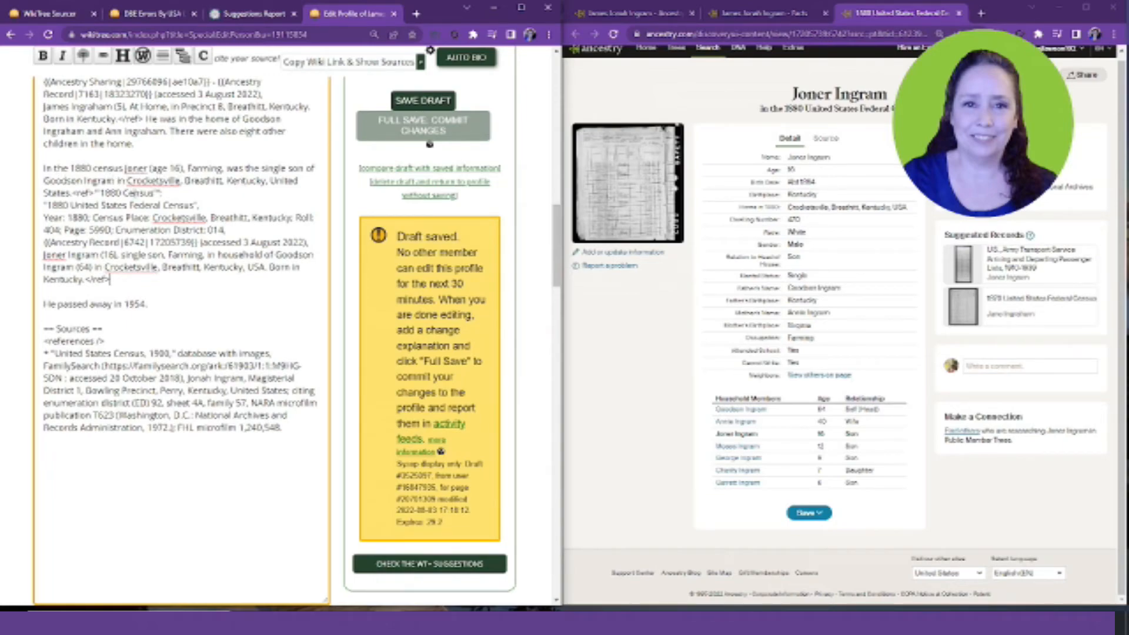
left_click_drag(70, 193, 268, 181)
key("BackSpace")
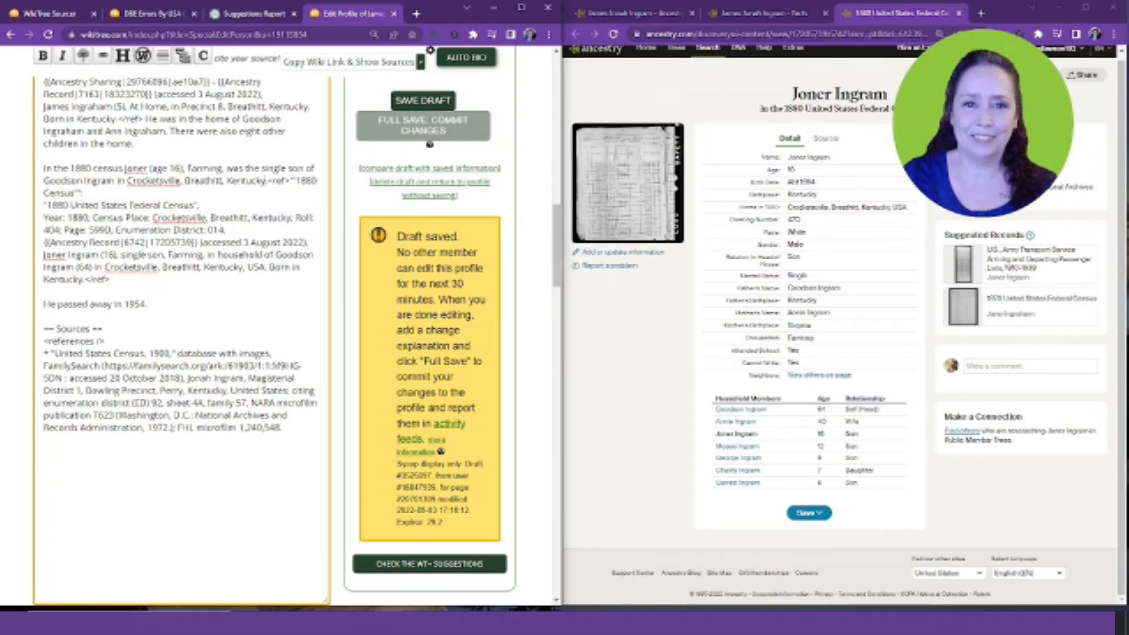
Add after the 1880 citation "It stated that his father was a native of Kentucky, and his mother was from Virginia.".
left_click(129, 280)
type("It stated that his father was a native")
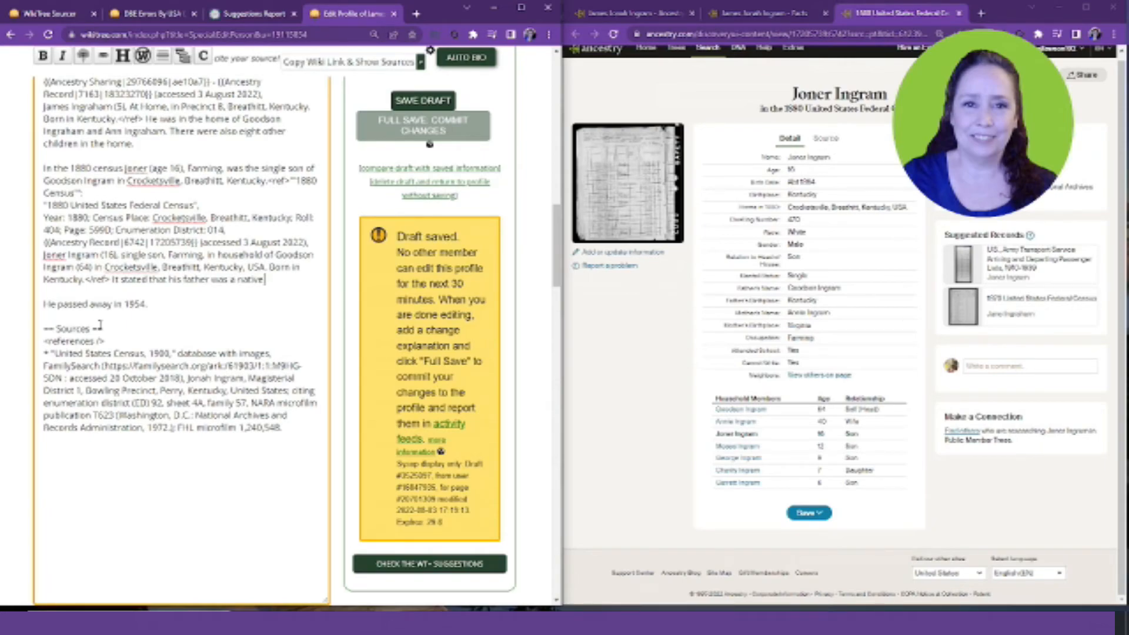
type(" of Kentucky, and his mother")
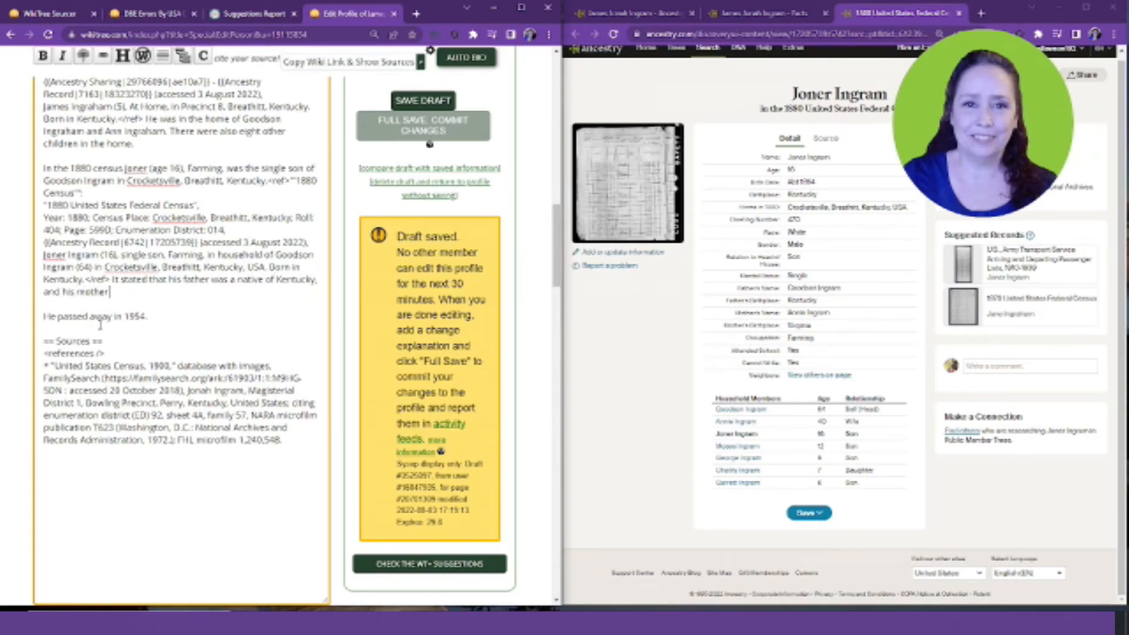
type(" from Virginia.")
left_click(107, 293)
type("was")
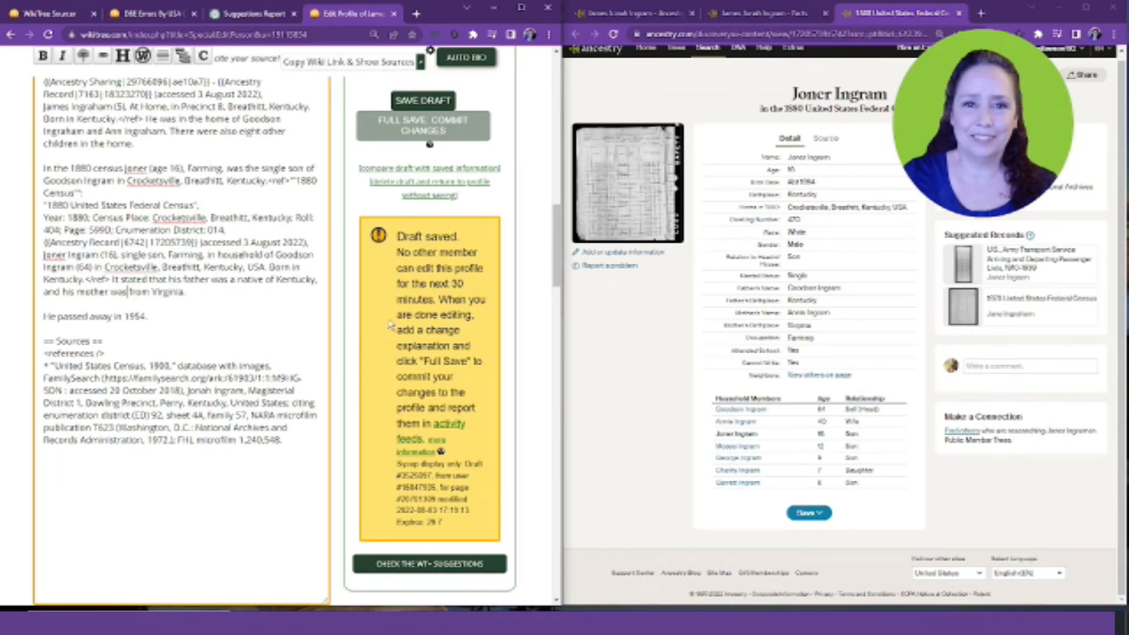
Refresh the biography preview and check the new 1880 census paragraph and its citation.
scroll(386, 330, "down", 3)
scroll(387, 331, "down", 1)
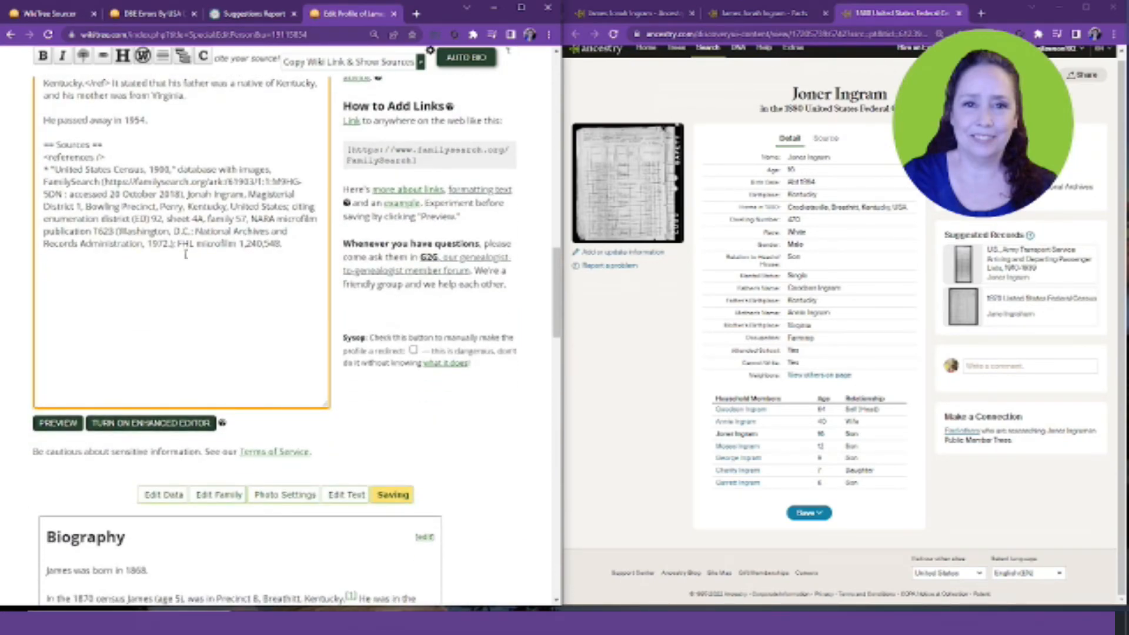
left_click(59, 425)
scroll(456, 364, "down", 4)
scroll(458, 353, "down", 1)
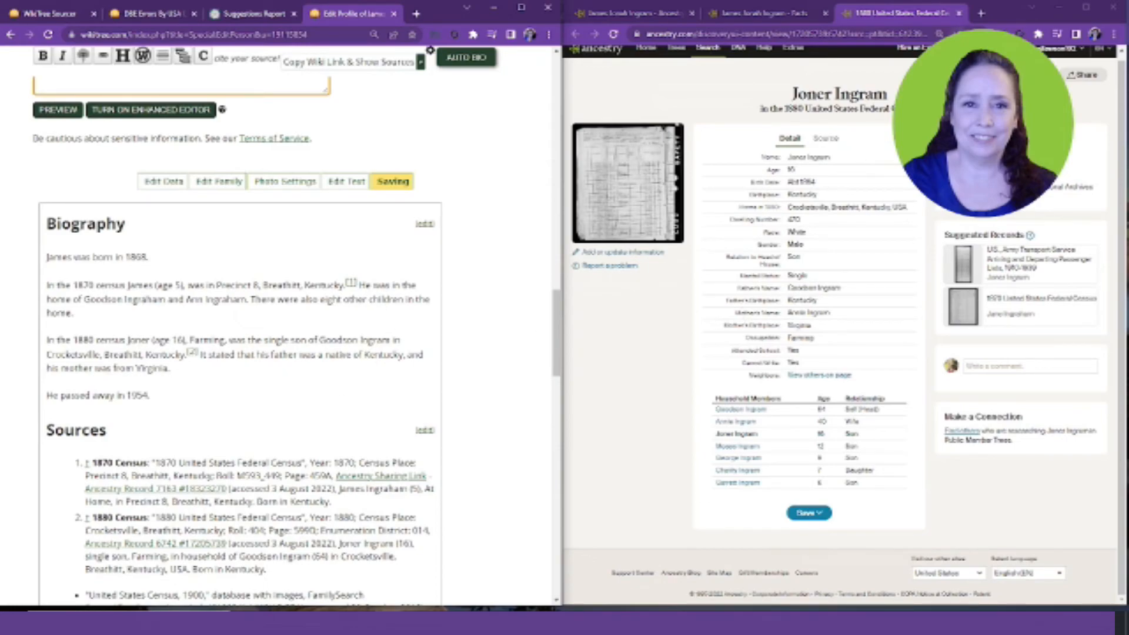
Build a source citation from the suggested U.S., Army Transport Service passenger list record and paste it below the 1900 census source.
left_click(1007, 284)
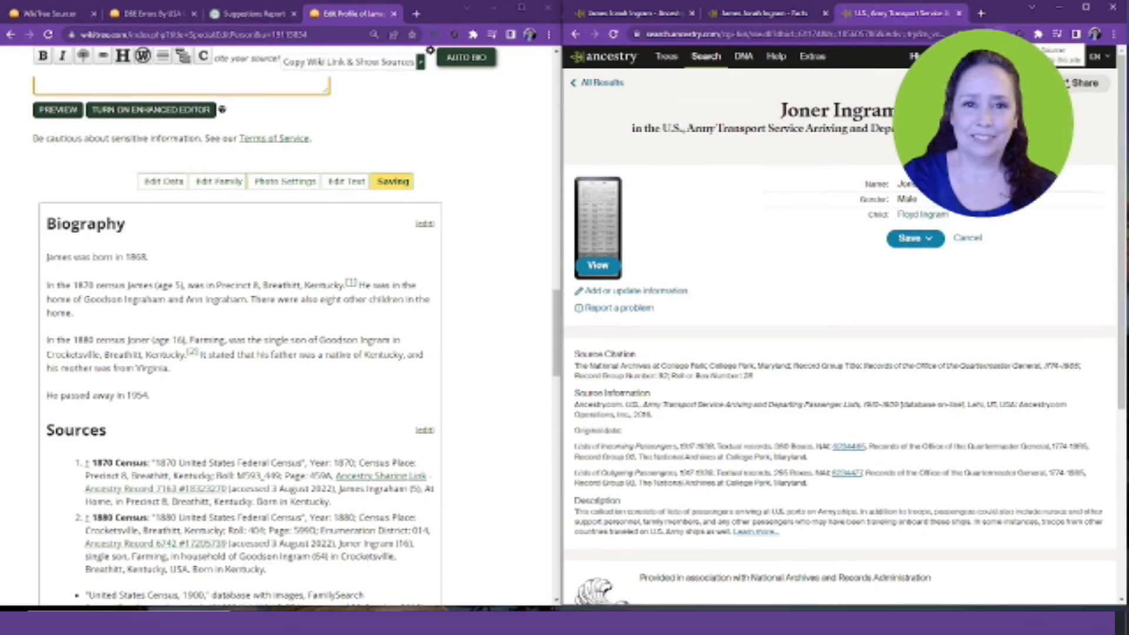
left_click(1002, 34)
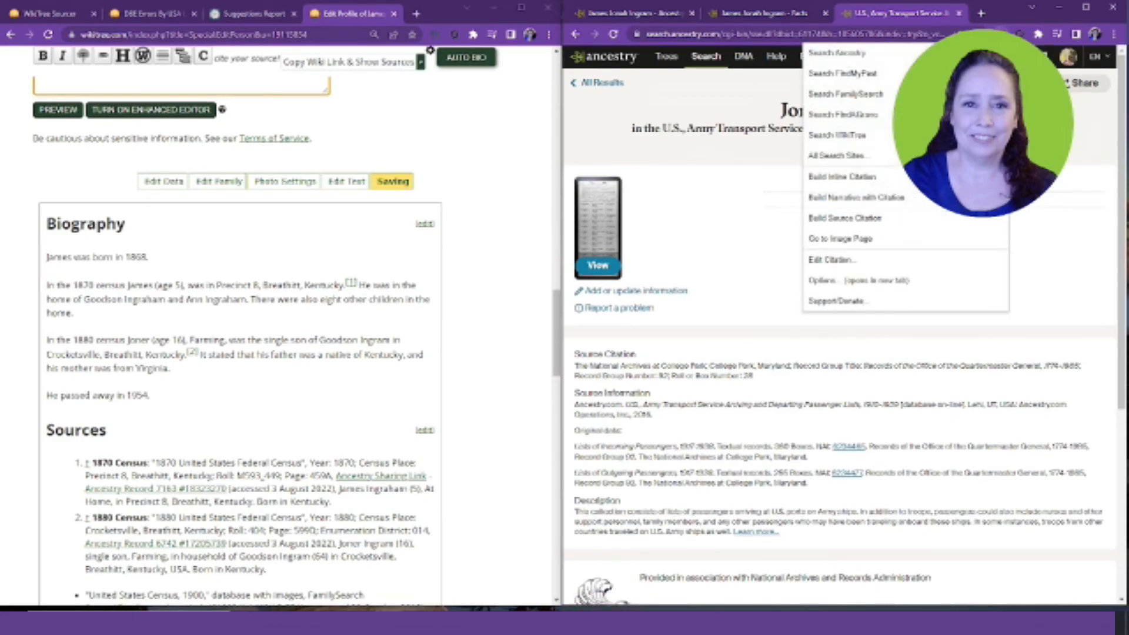
left_click(840, 221)
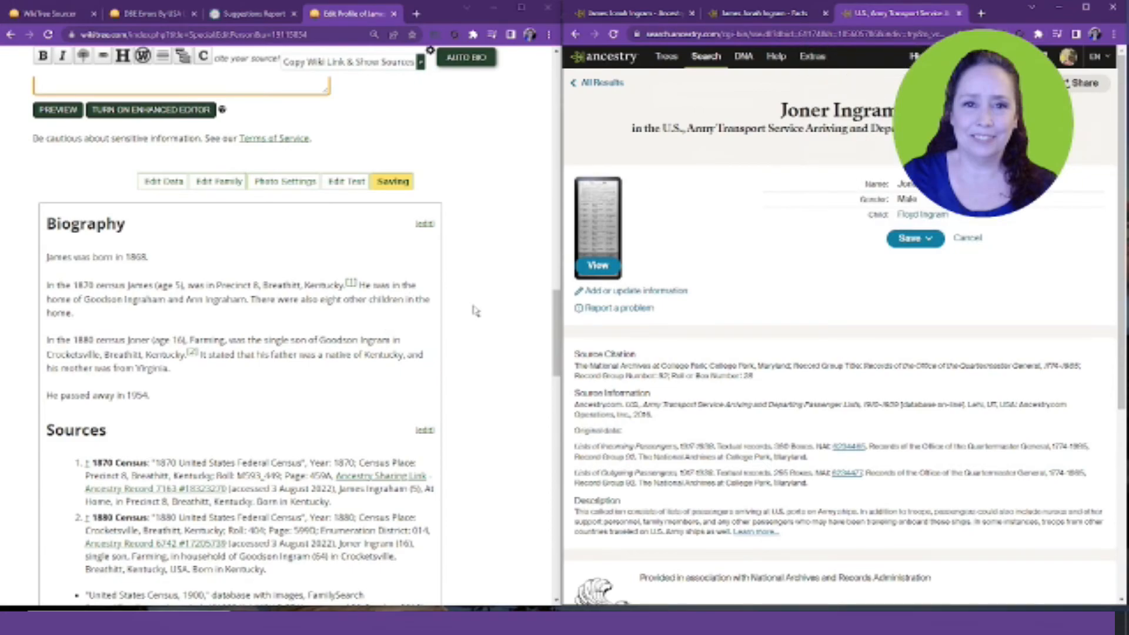
scroll(461, 315, "up", 8)
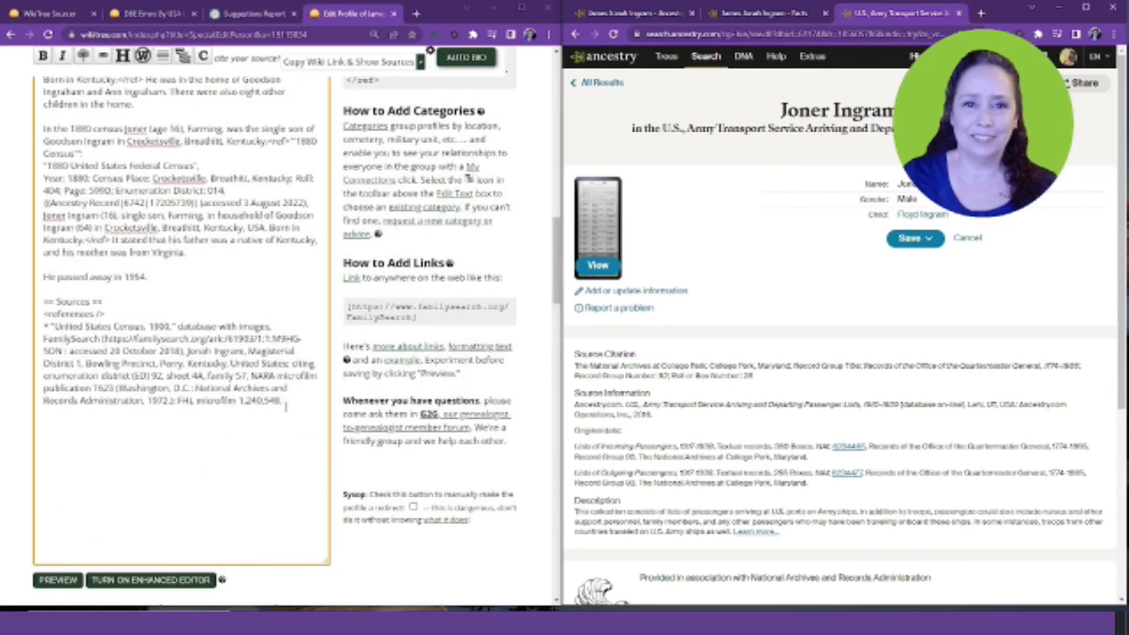
left_click(285, 406)
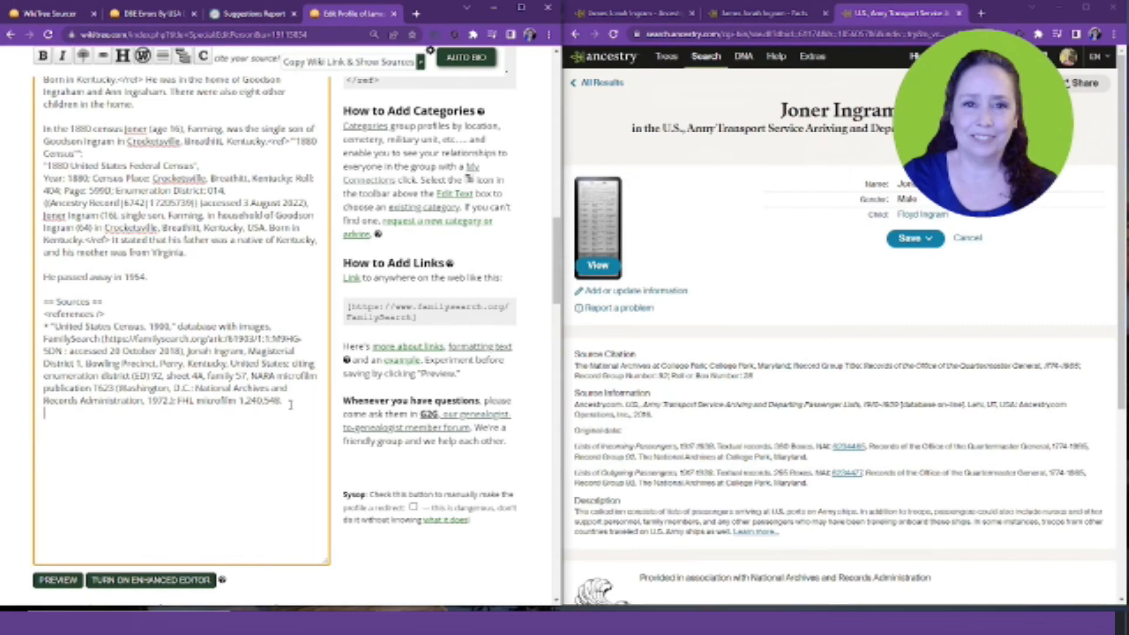
key("ctrl+v")
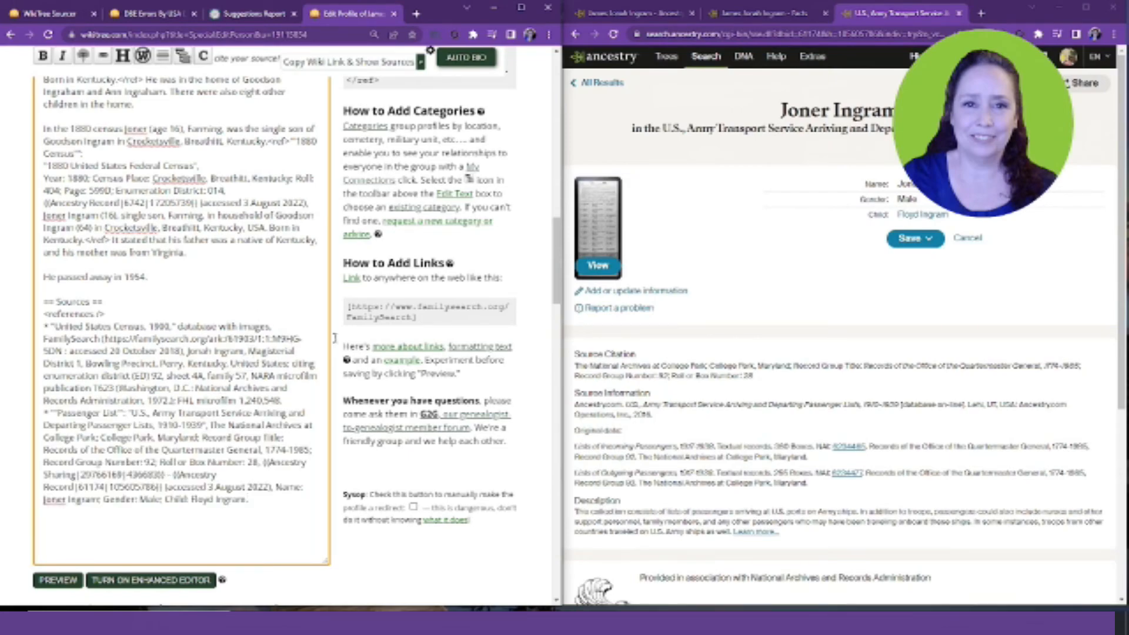
scroll(392, 337, "down", 1)
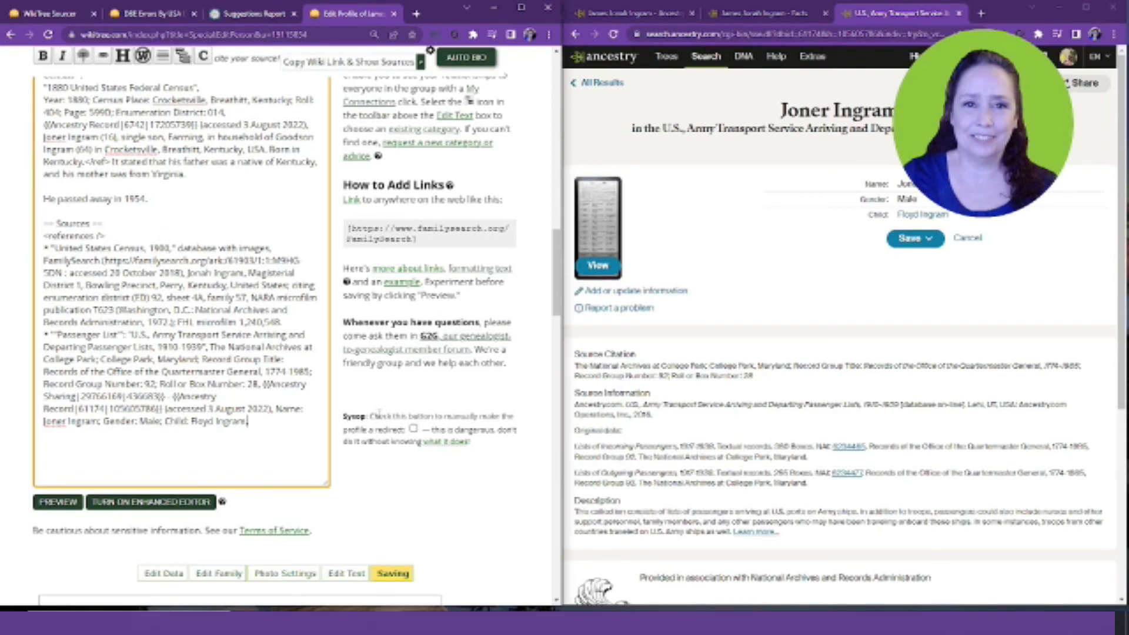
Set the change explanation to "Adding sources. Bio improvement." and commit the profile changes with a full save.
scroll(379, 415, "up", 10)
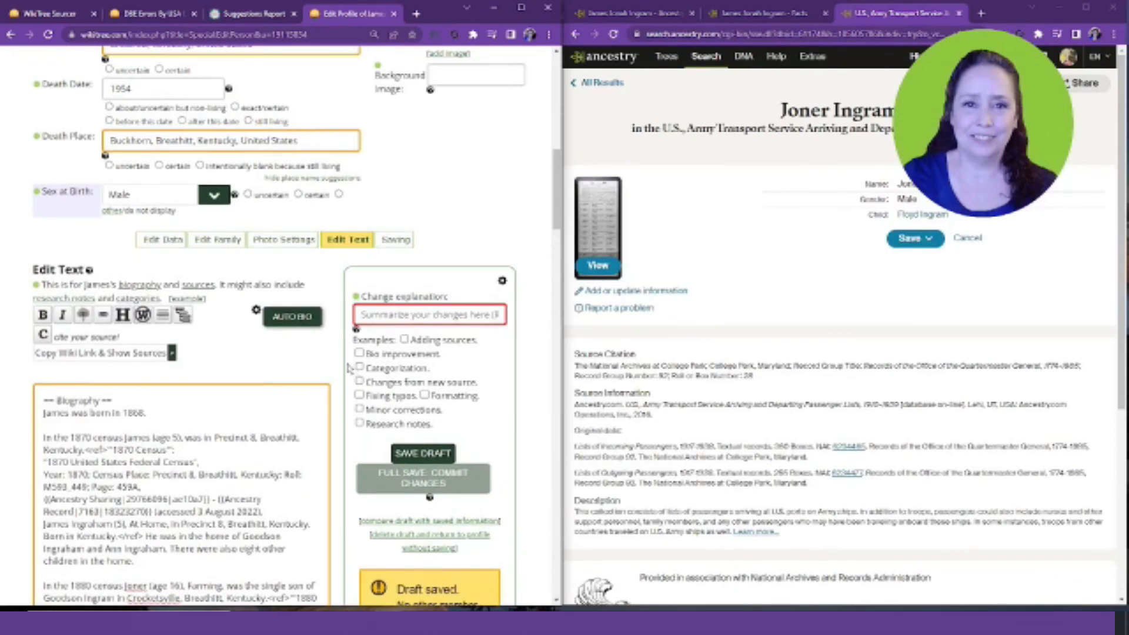
left_click(404, 340)
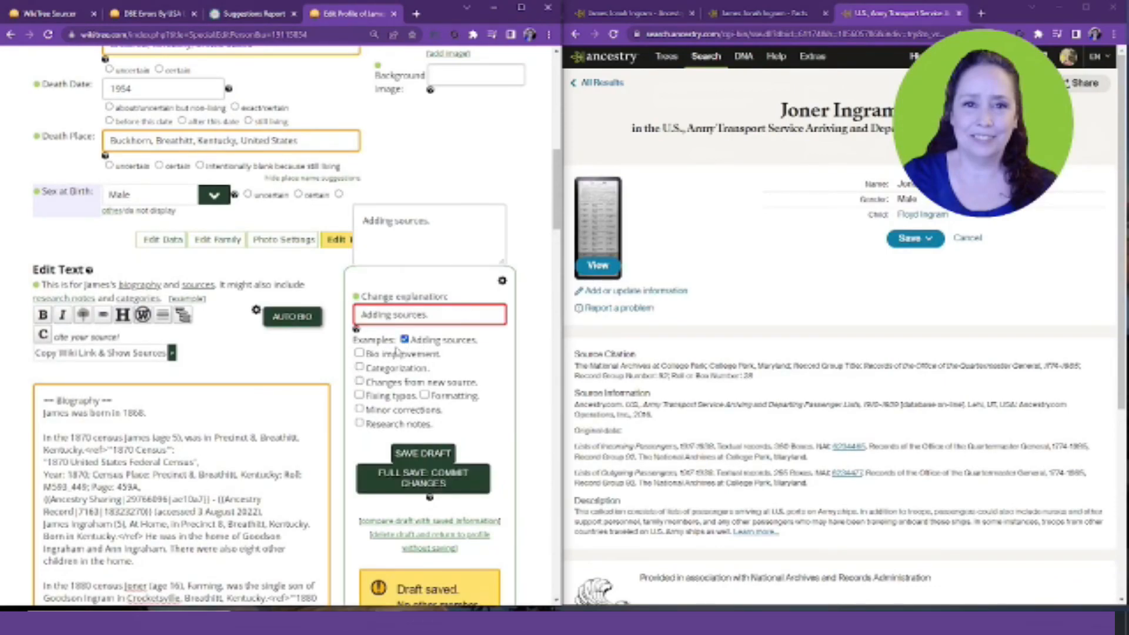
left_click(359, 354)
scroll(337, 388, "down", 2)
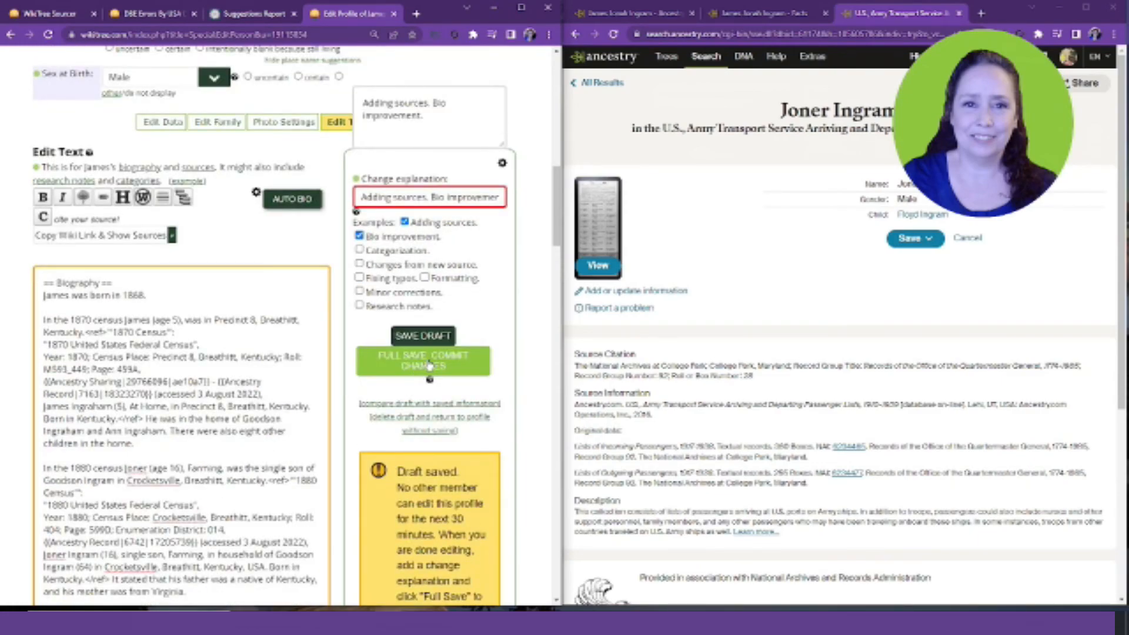
left_click(430, 366)
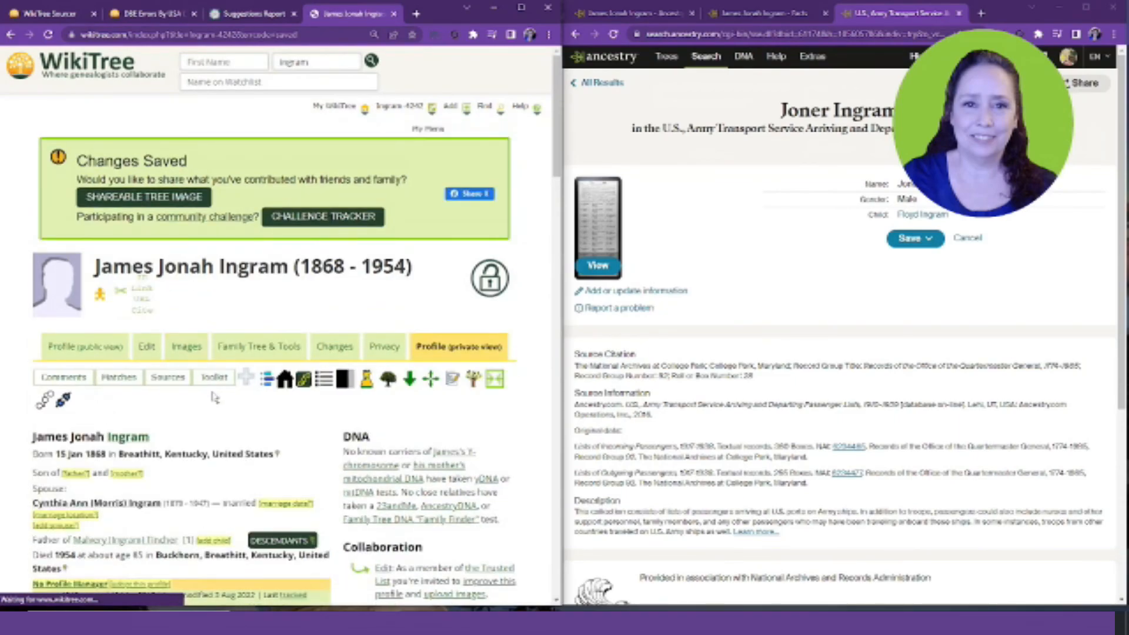
Examine the saved profile's biography, numbered census citations and source list, along with the Sourcer search options available for the profile.
scroll(212, 399, "down", 6)
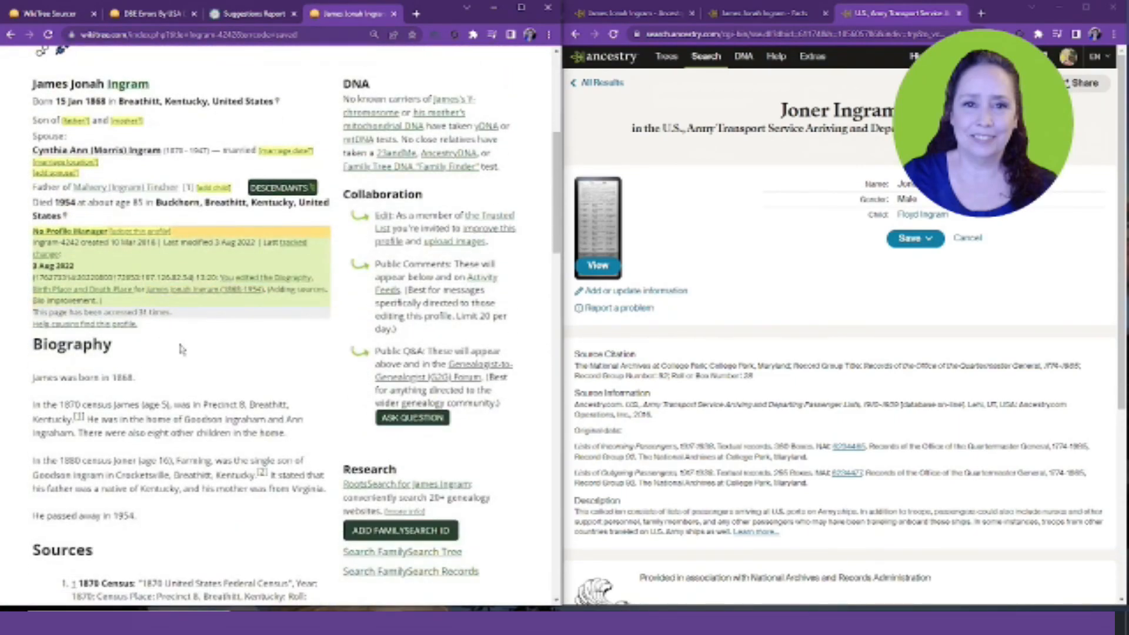
scroll(158, 352, "down", 3)
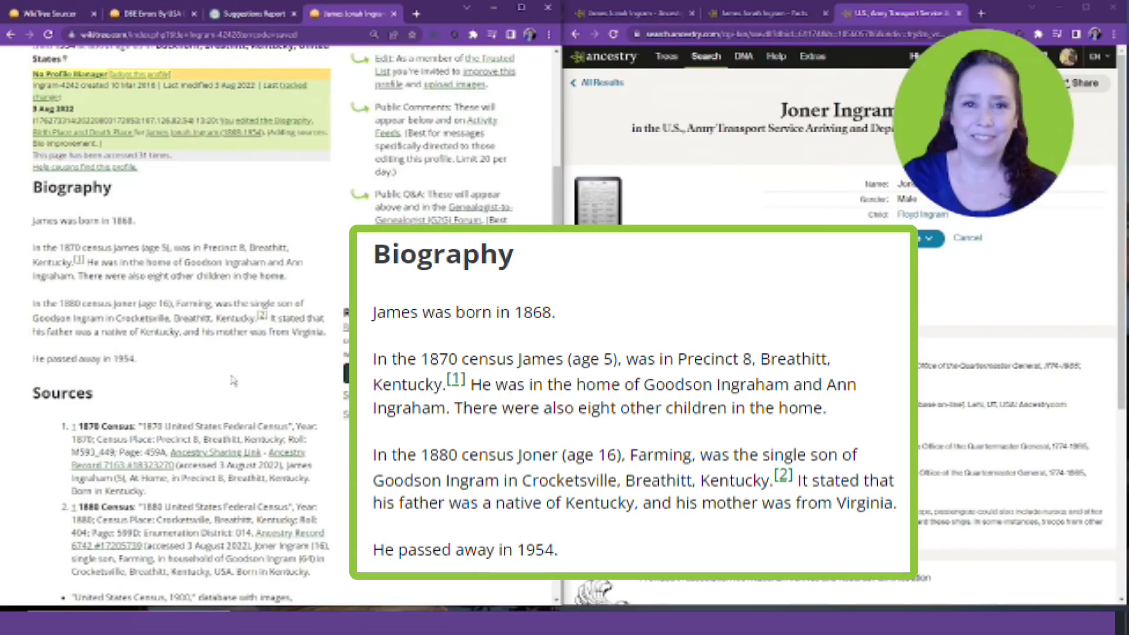
scroll(221, 369, "down", 1)
scroll(221, 369, "down", 5)
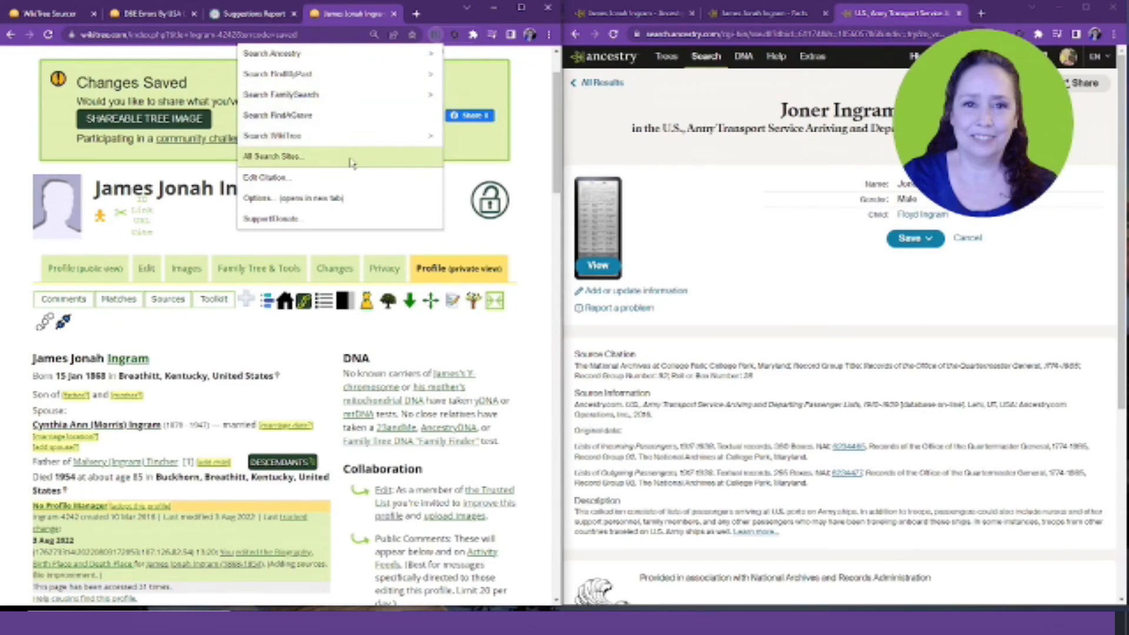
left_click(247, 253)
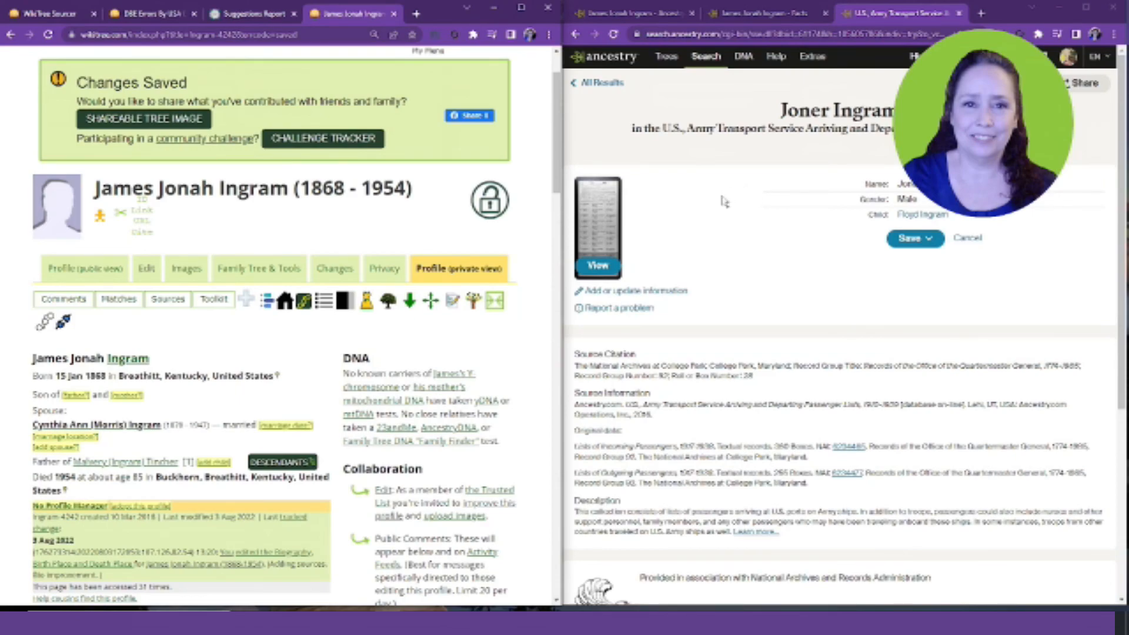
scroll(279, 336, "down", 7)
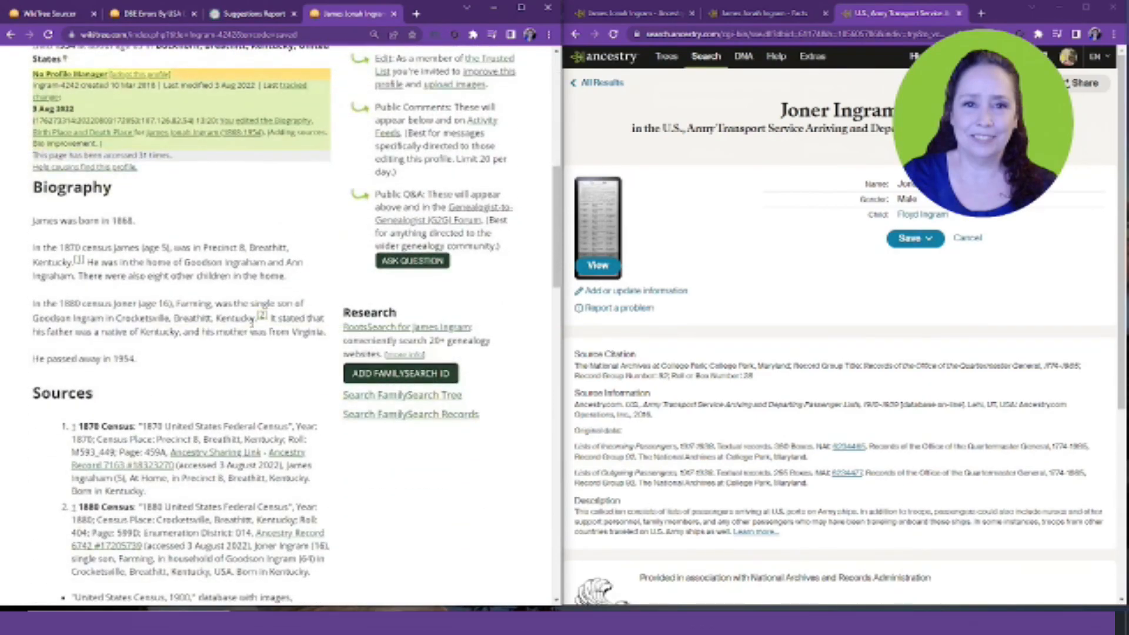
scroll(296, 364, "down", 1)
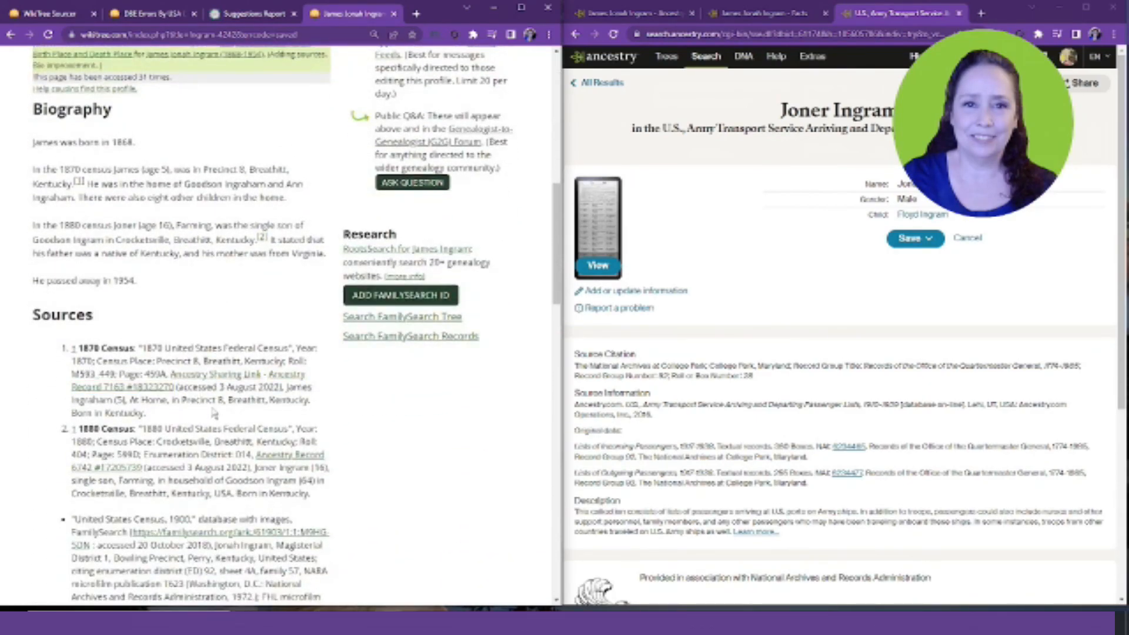
scroll(230, 367, "down", 4)
scroll(231, 368, "up", 12)
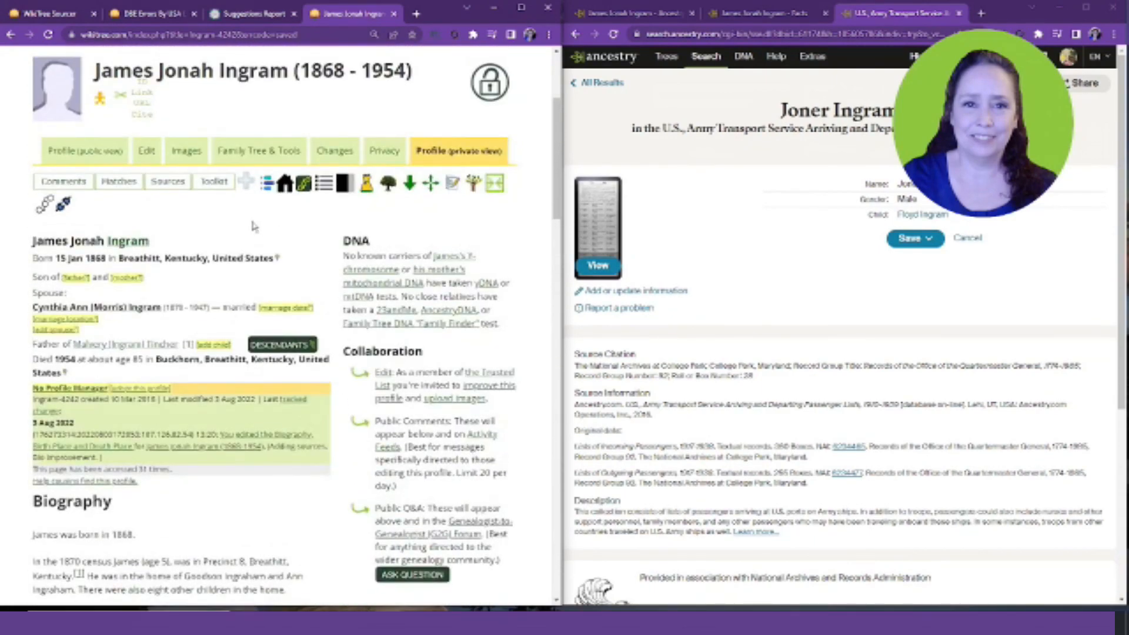
scroll(252, 230, "up", 2)
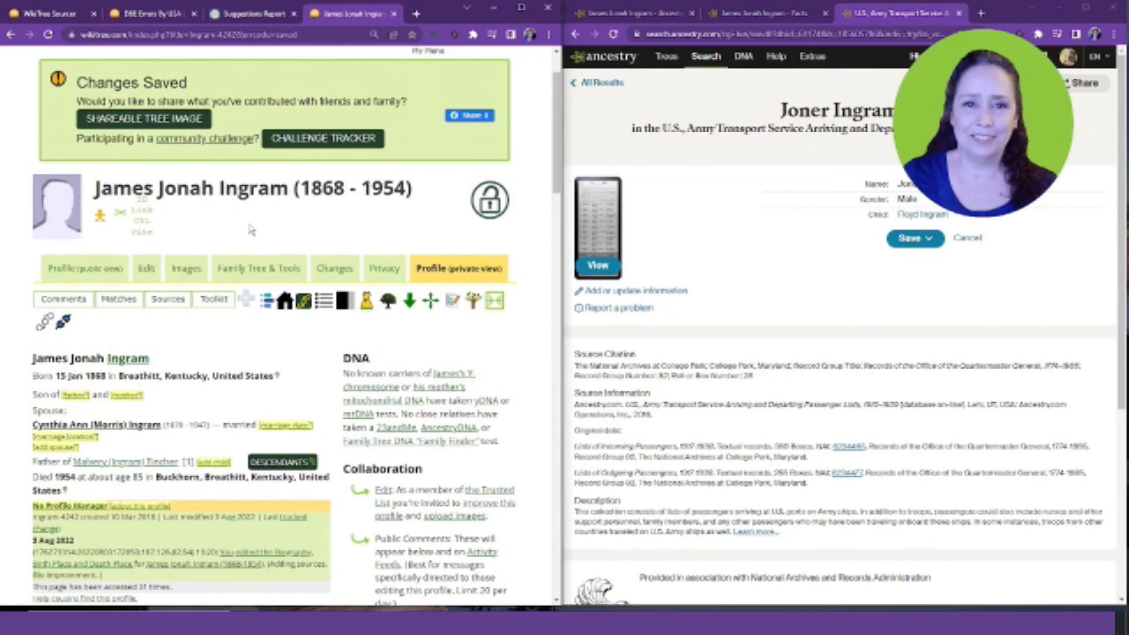